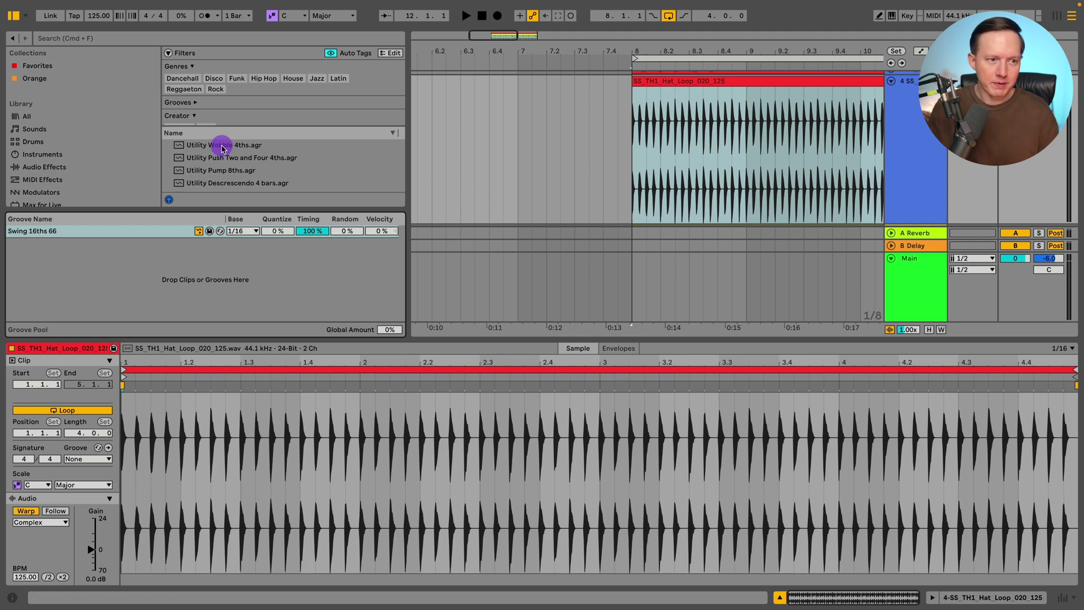
{"action": "scroll", "coordinate": [208, 155], "scroll_direction": "down", "scroll_amount": 2}
{"action": "scroll", "coordinate": [225, 163], "scroll_direction": "down", "scroll_amount": 5}
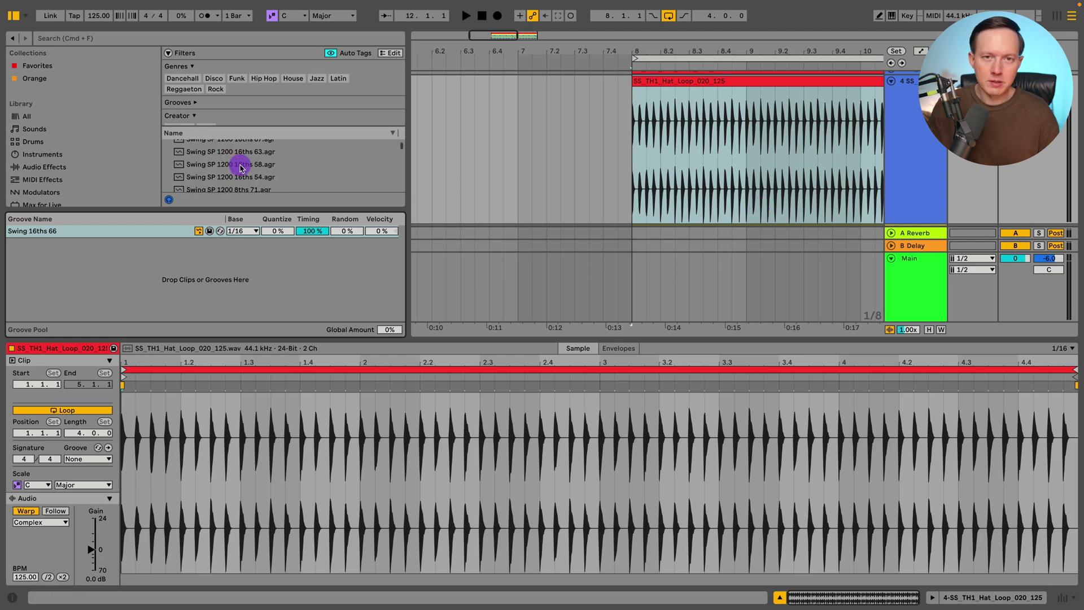
{"action": "scroll", "coordinate": [242, 170], "scroll_direction": "down", "scroll_amount": 1}
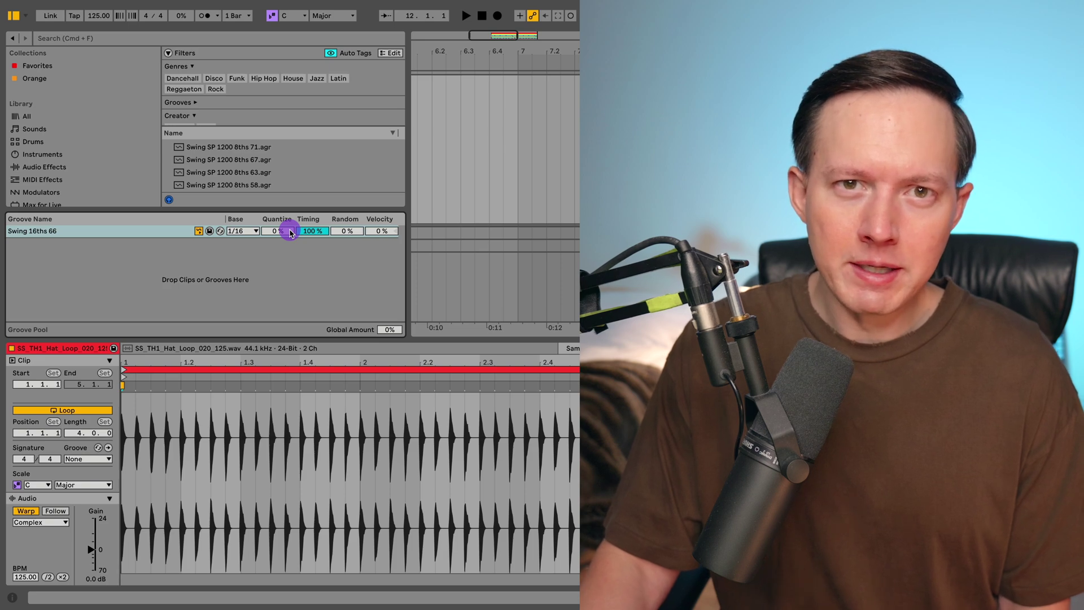
Hide the clip detail view and the browser, bringing the full arrangement from bar 8 to bar 12 into view.
{"action": "left_click", "coordinate": [564, 230]}
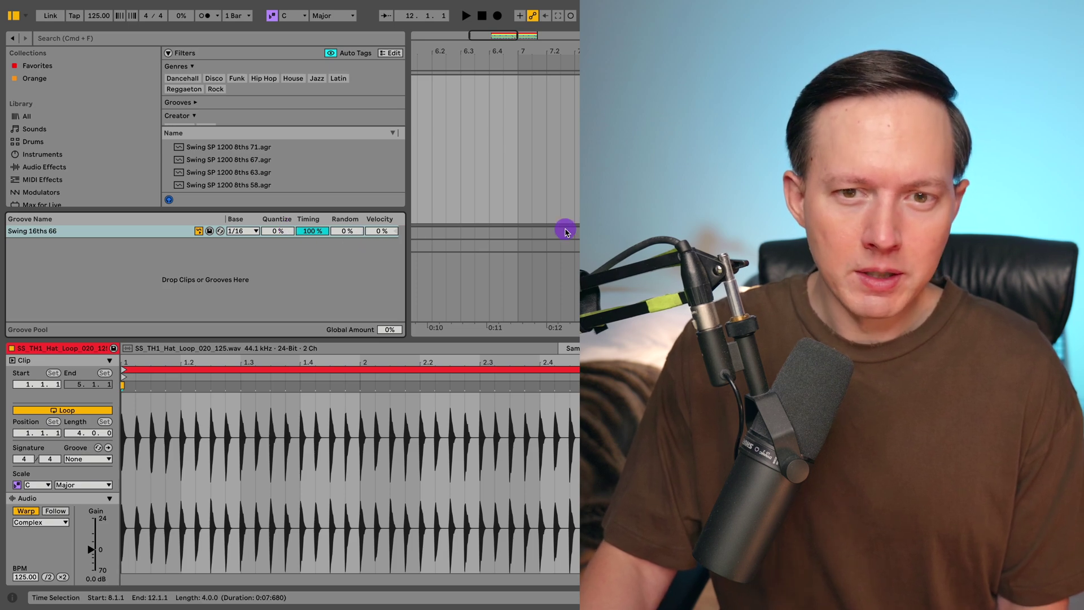
{"action": "scroll", "coordinate": [578, 210], "scroll_direction": "right", "scroll_amount": 2}
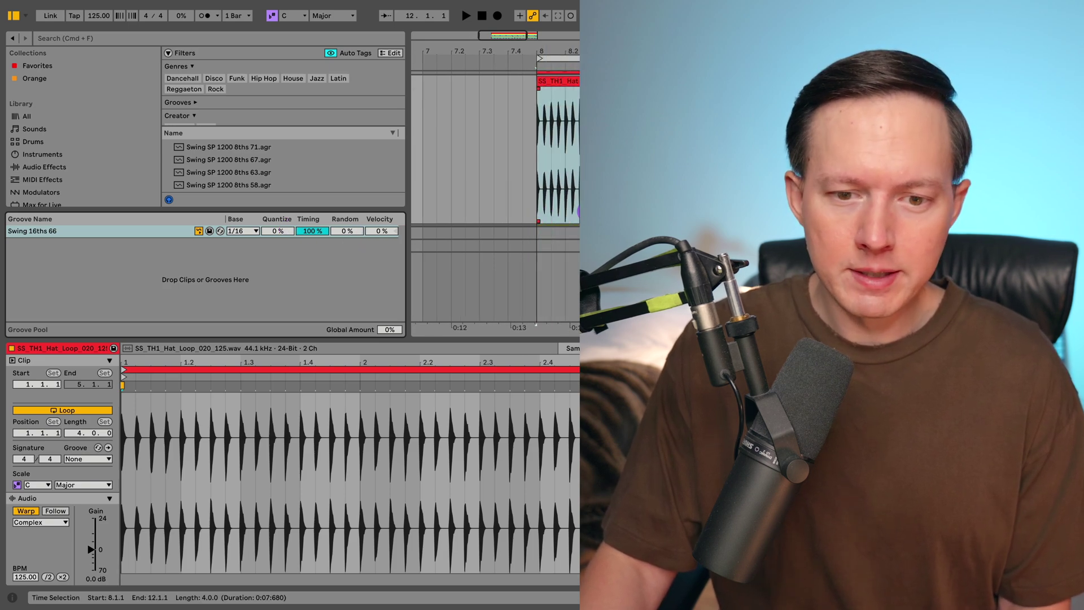
{"action": "left_click", "coordinate": [766, 582]}
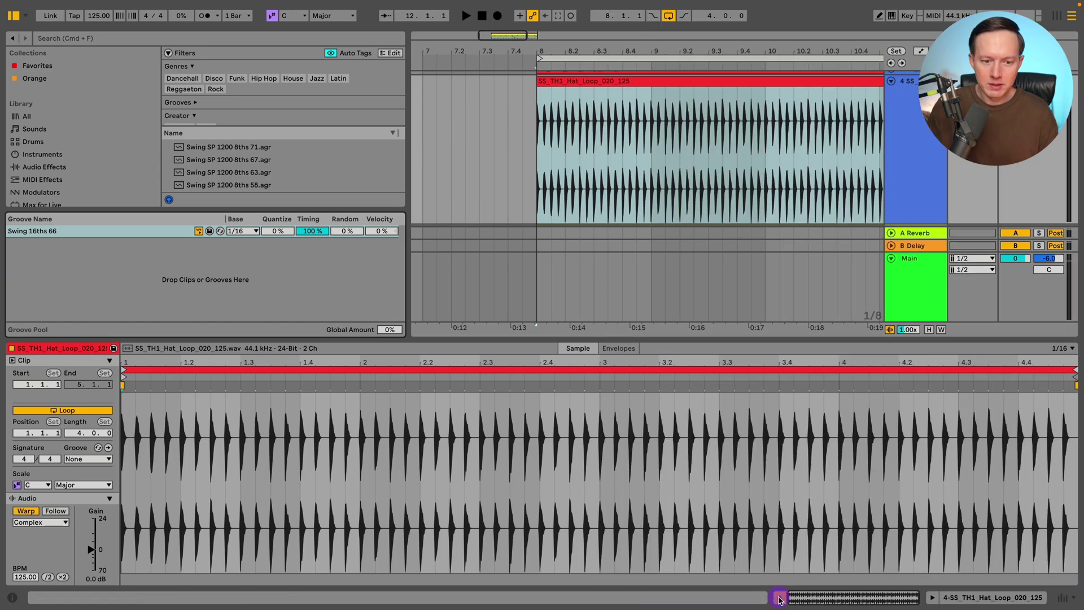
{"action": "left_click", "coordinate": [780, 597]}
{"action": "scroll", "coordinate": [474, 240], "scroll_direction": "right", "scroll_amount": 3}
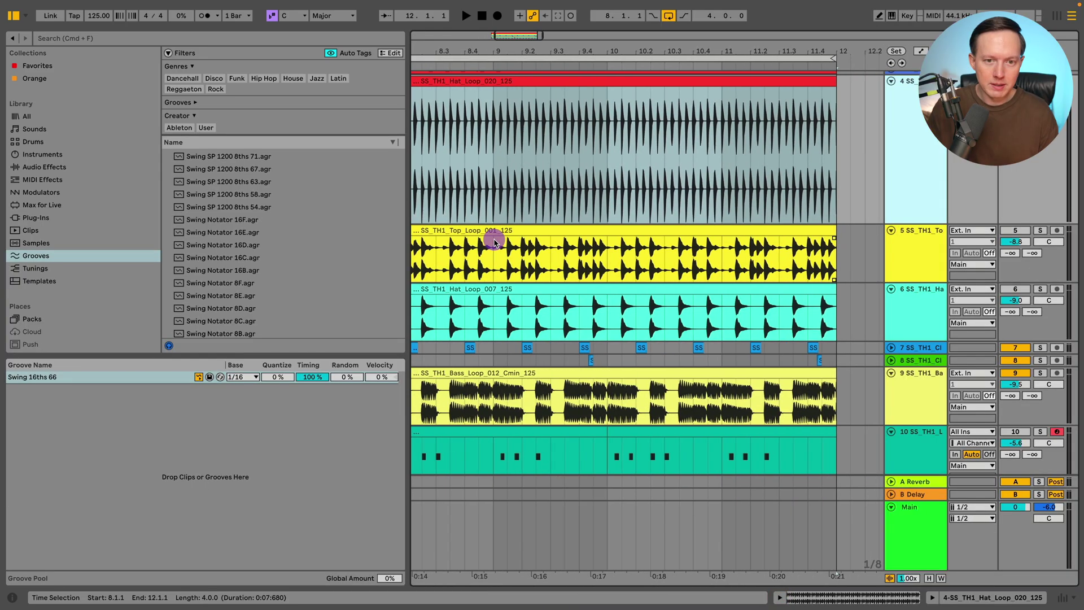
{"action": "scroll", "coordinate": [495, 243], "scroll_direction": "left", "scroll_amount": 3}
{"action": "left_click", "coordinate": [12, 17]}
{"action": "left_click", "coordinate": [224, 115]}
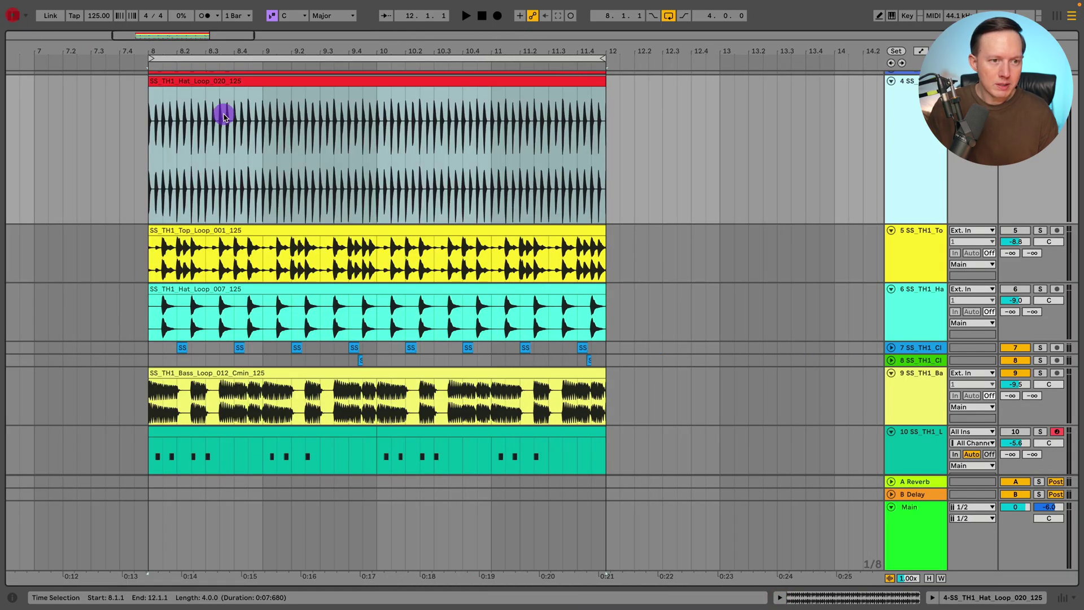
{"action": "scroll", "coordinate": [283, 133], "scroll_direction": "left", "scroll_amount": 2}
{"action": "scroll", "coordinate": [292, 133], "scroll_direction": "left", "scroll_amount": 2}
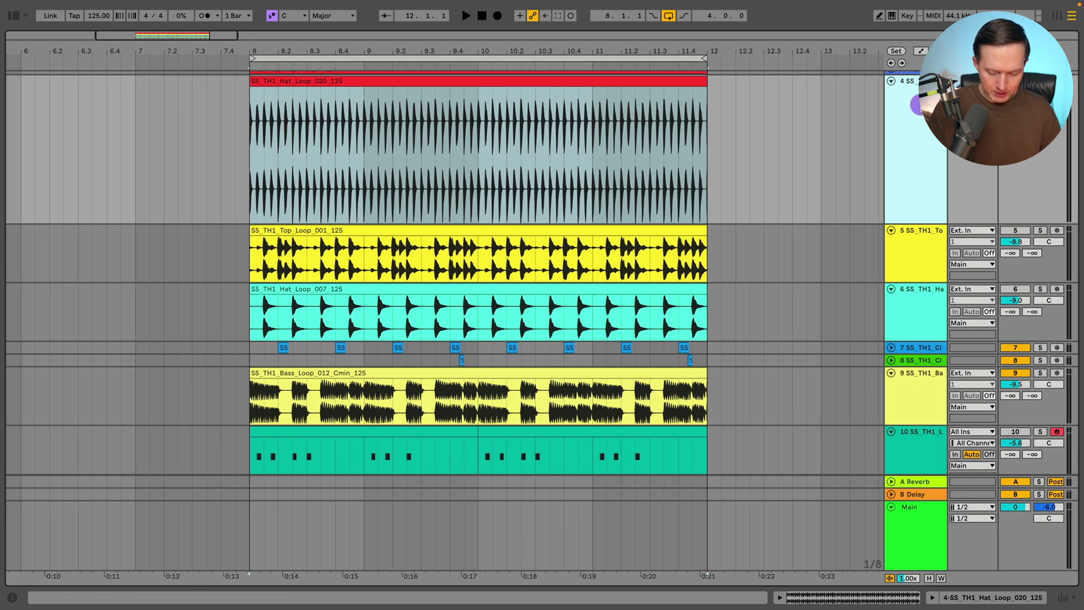
Insert a MIDI track with the Serum instrument directly below the hat loop on track 4.
{"action": "key", "text": "ctrl+shift+t"}
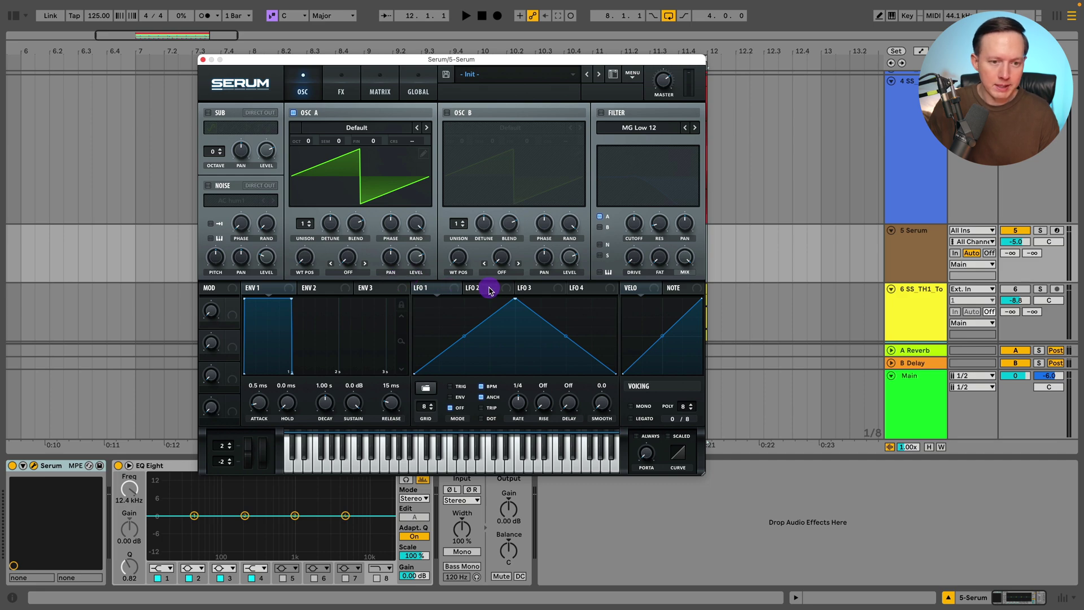
Assign Serum's LFO 1 to oscillator A's level, remove all LFO 1 destinations and close the plug-in window.
{"action": "left_click_drag", "start_coordinate": [456, 293], "coordinate": [413, 260]}
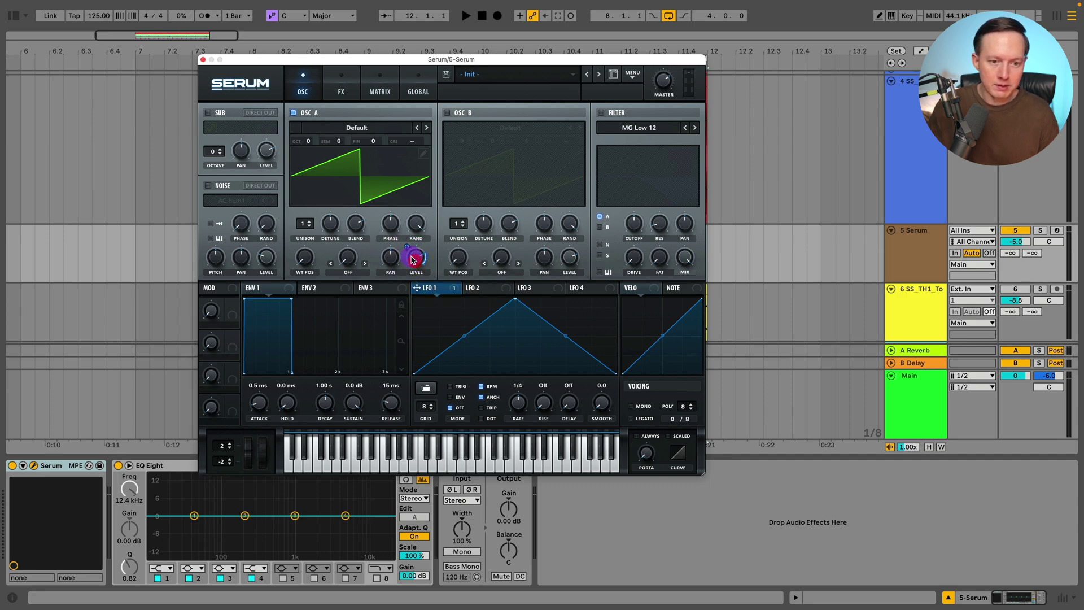
{"action": "right_click", "coordinate": [425, 285]}
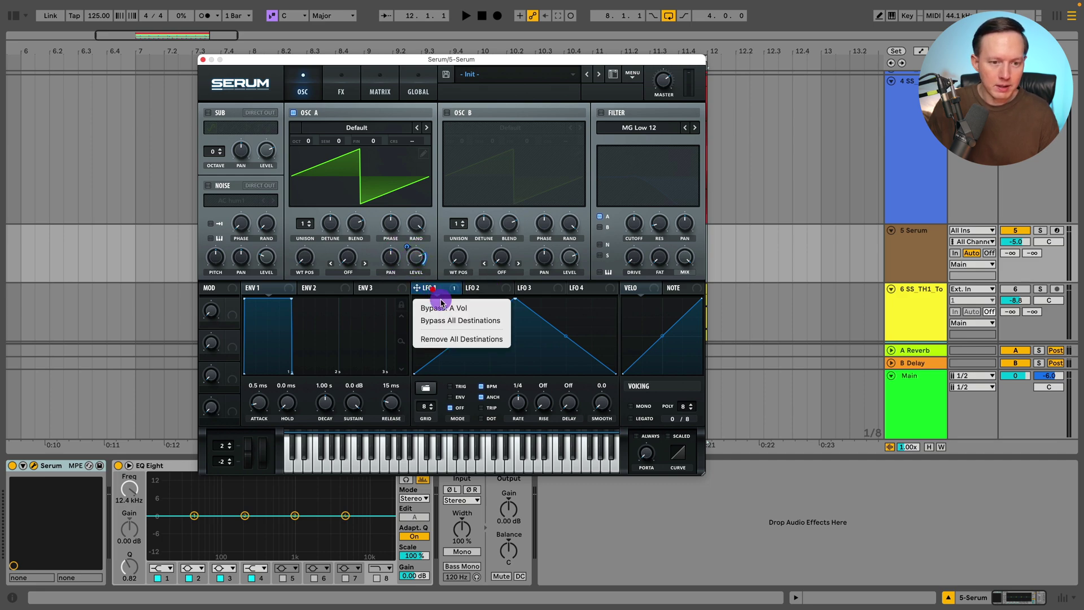
{"action": "left_click", "coordinate": [459, 341]}
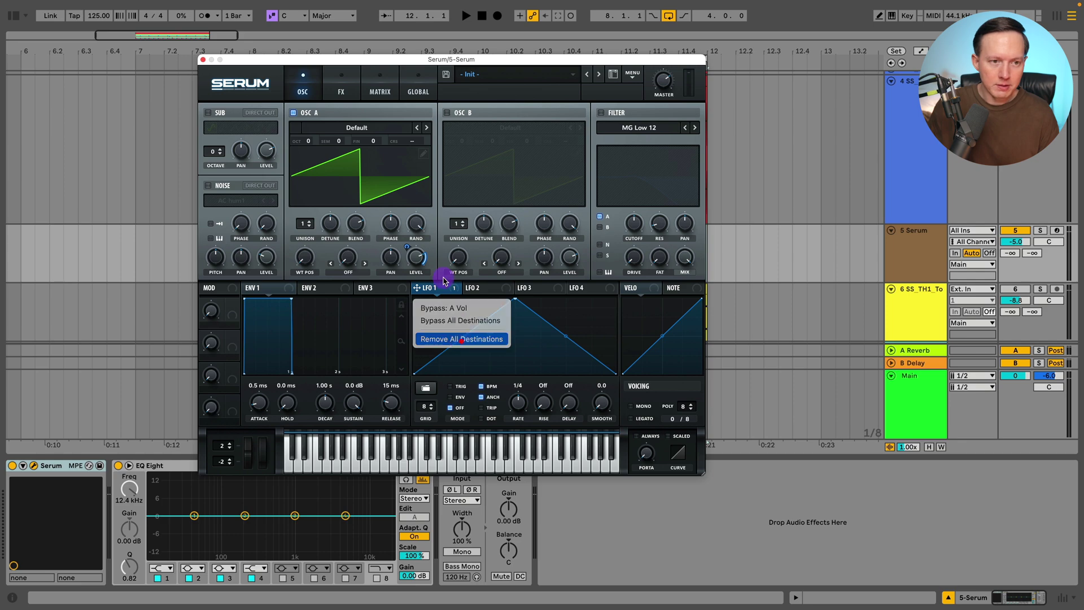
{"action": "left_click", "coordinate": [203, 60]}
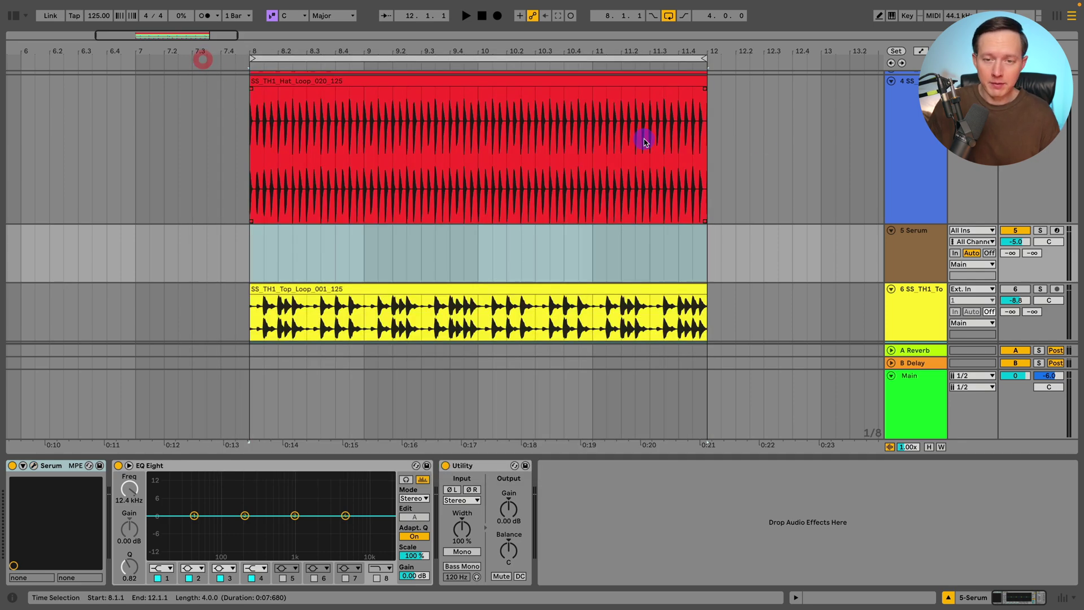
Select the hat loop on track 4 and search the browser for "lfo".
{"action": "left_click", "coordinate": [917, 112]}
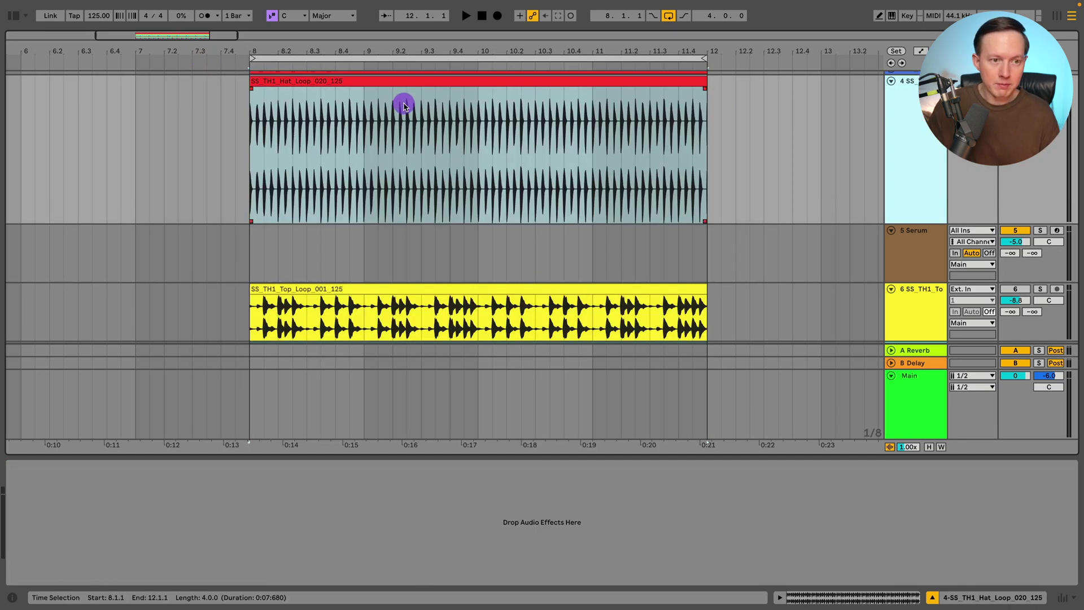
{"action": "left_click", "coordinate": [15, 18]}
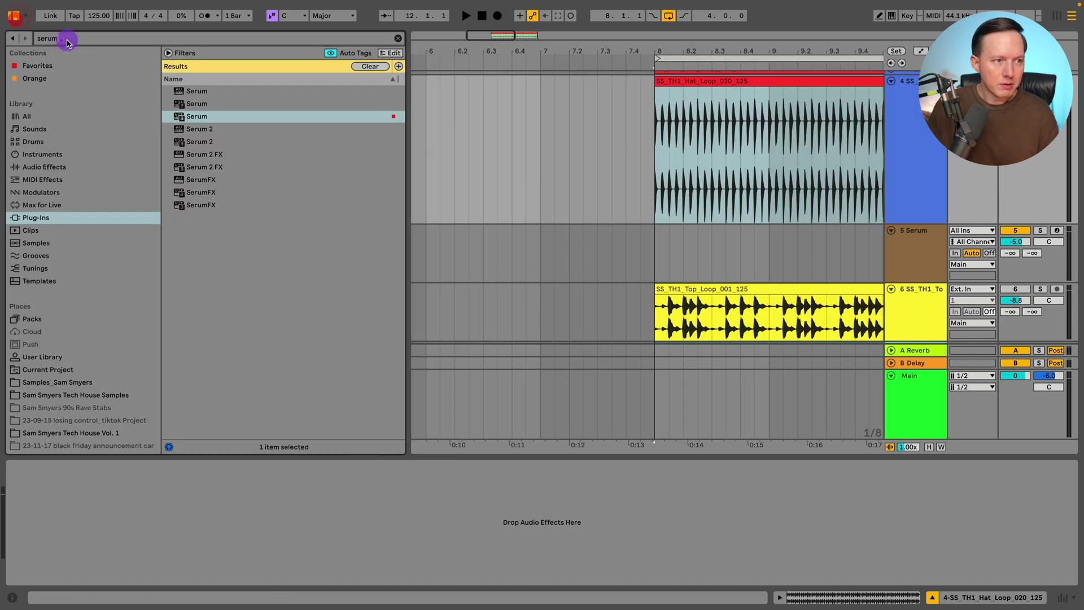
{"action": "type", "text": "lof"}
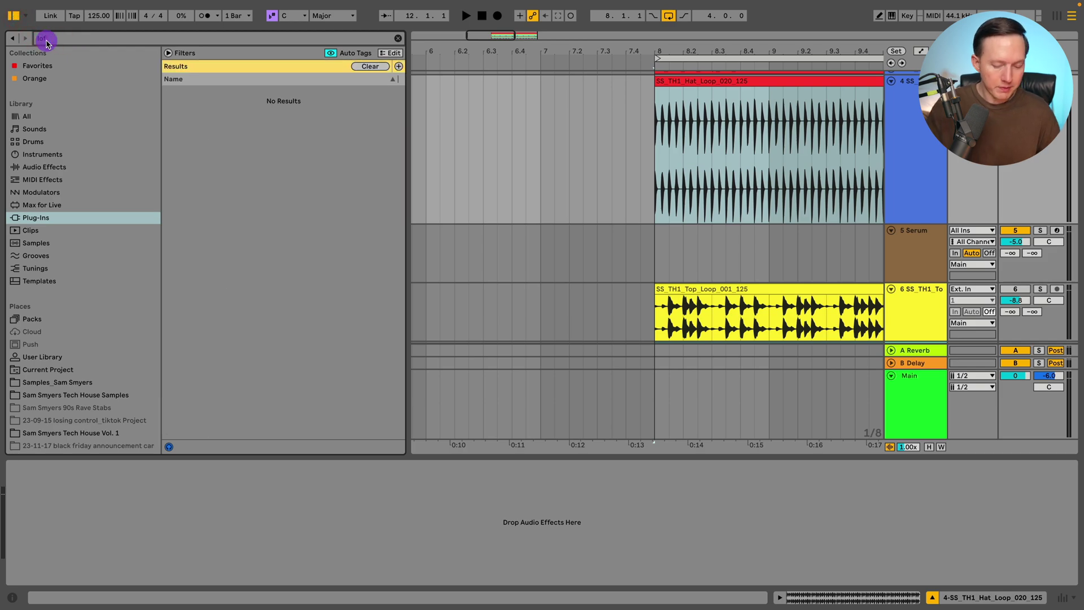
{"action": "key", "text": "BackSpace"}
{"action": "key", "text": "BackSpace"}
{"action": "type", "text": "lfo"}
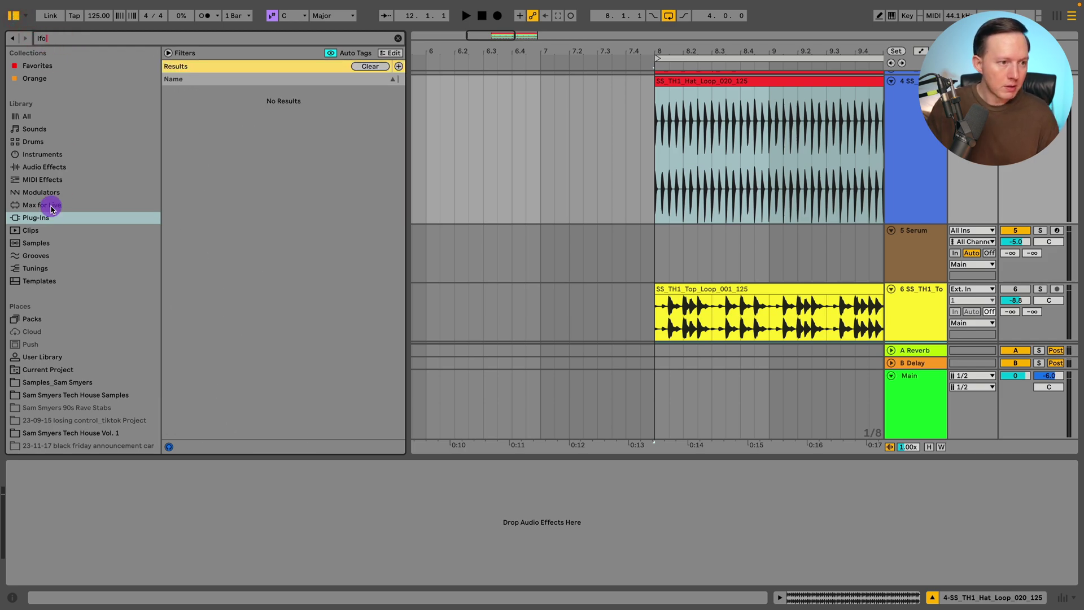
Load the LFO device from the audio effects onto the hat loop track and hide the browser.
{"action": "left_click", "coordinate": [59, 163]}
{"action": "left_click", "coordinate": [193, 145]}
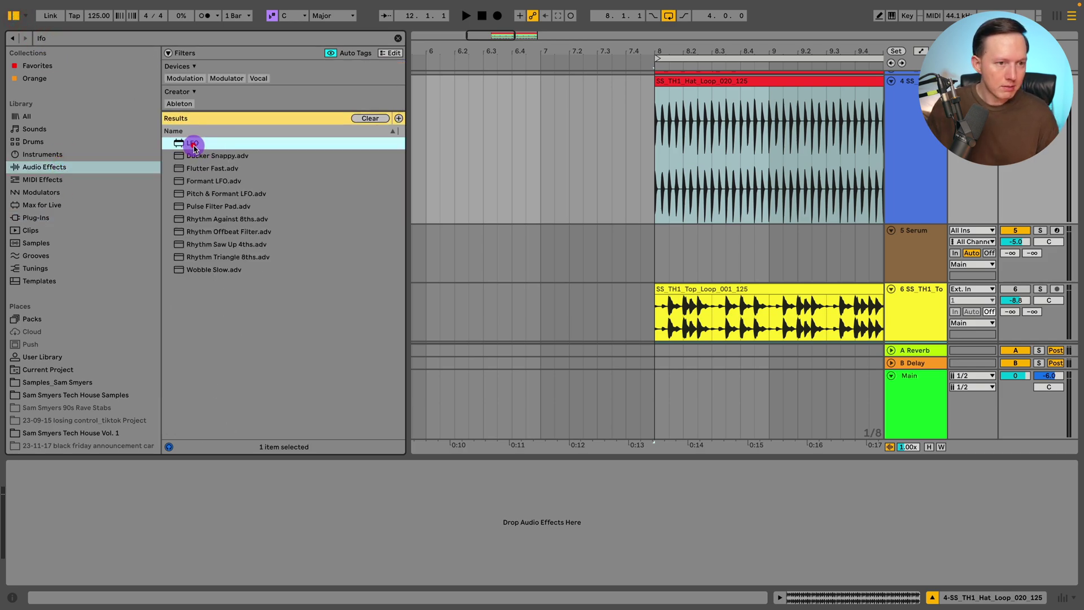
{"action": "double_click", "coordinate": [190, 144]}
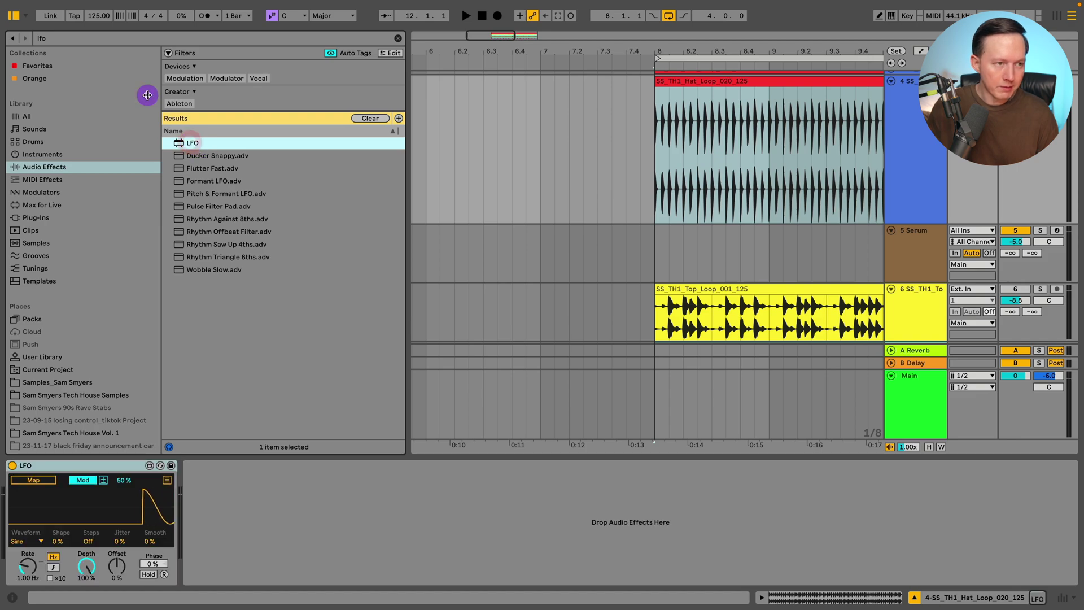
{"action": "left_click", "coordinate": [17, 17]}
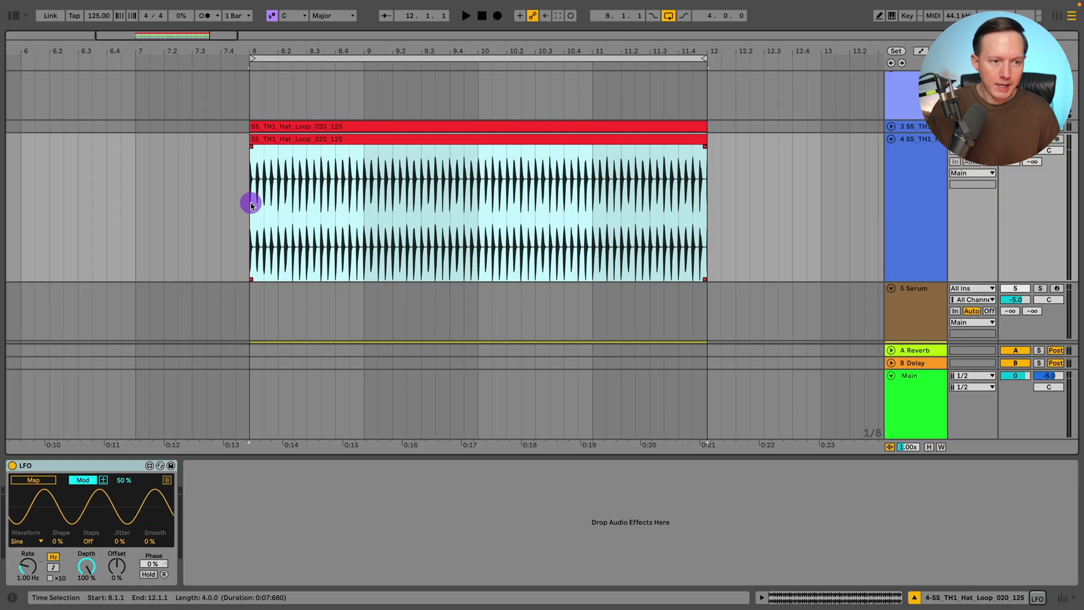
Play the hat loop on track 4 in solo from bar 8, stop playback and hide the clip view.
{"action": "left_click", "coordinate": [249, 206]}
{"action": "key", "text": "space"}
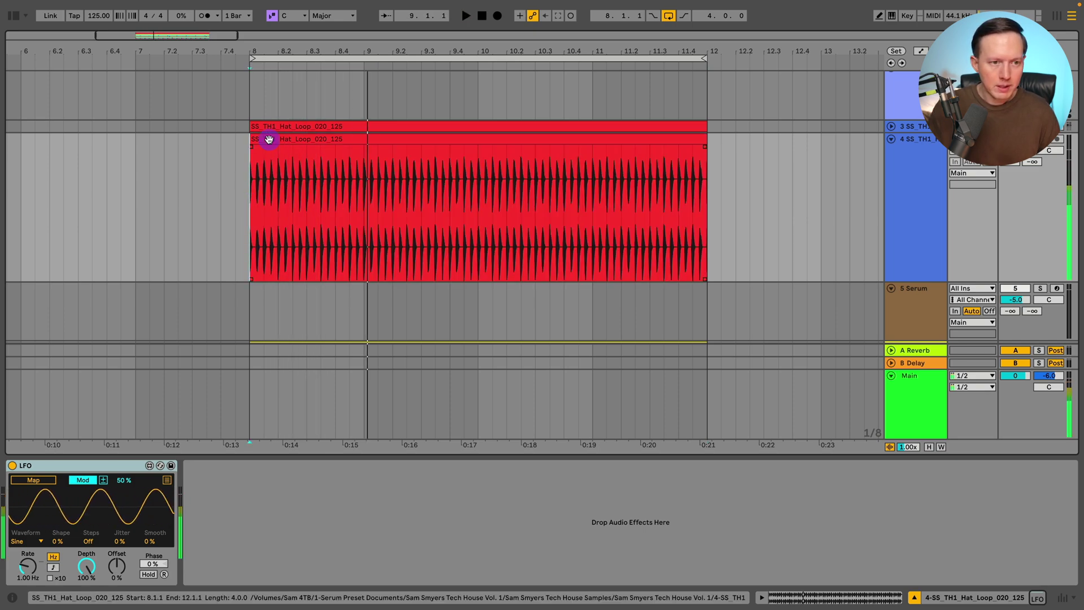
{"action": "left_click", "coordinate": [270, 138]}
{"action": "key", "text": "space"}
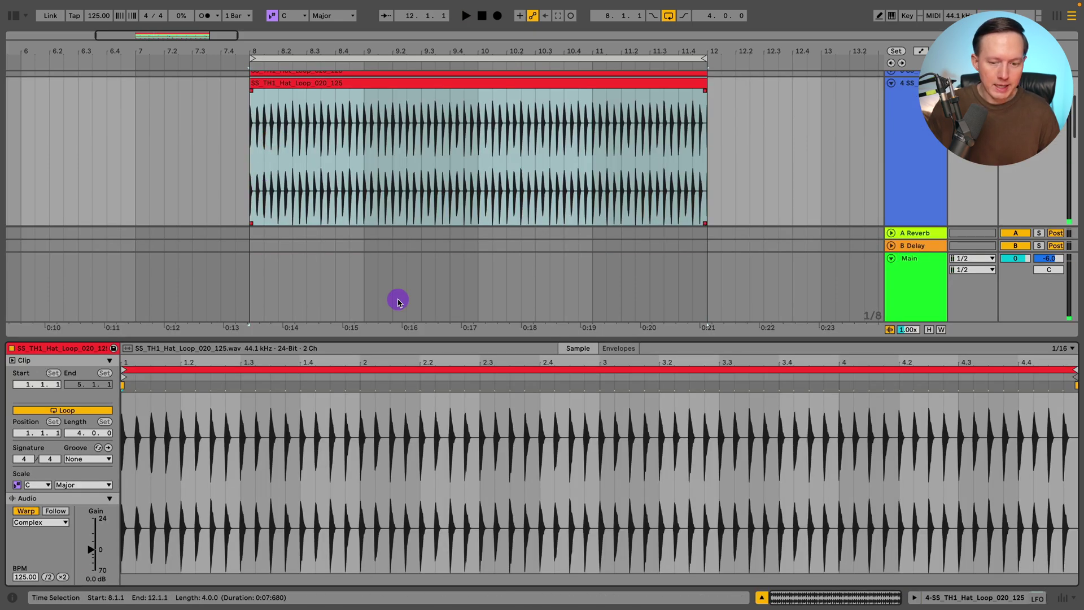
{"action": "left_click", "coordinate": [761, 598]}
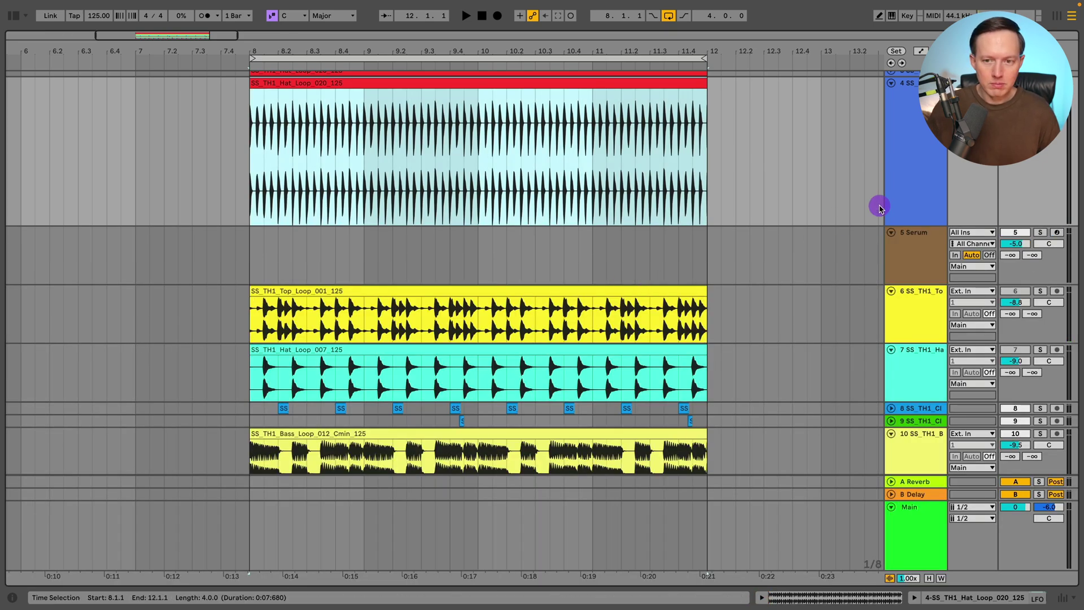
Unsolo the hat loop track and play the full arrangement from bar 8.
{"action": "left_click", "coordinate": [1040, 83]}
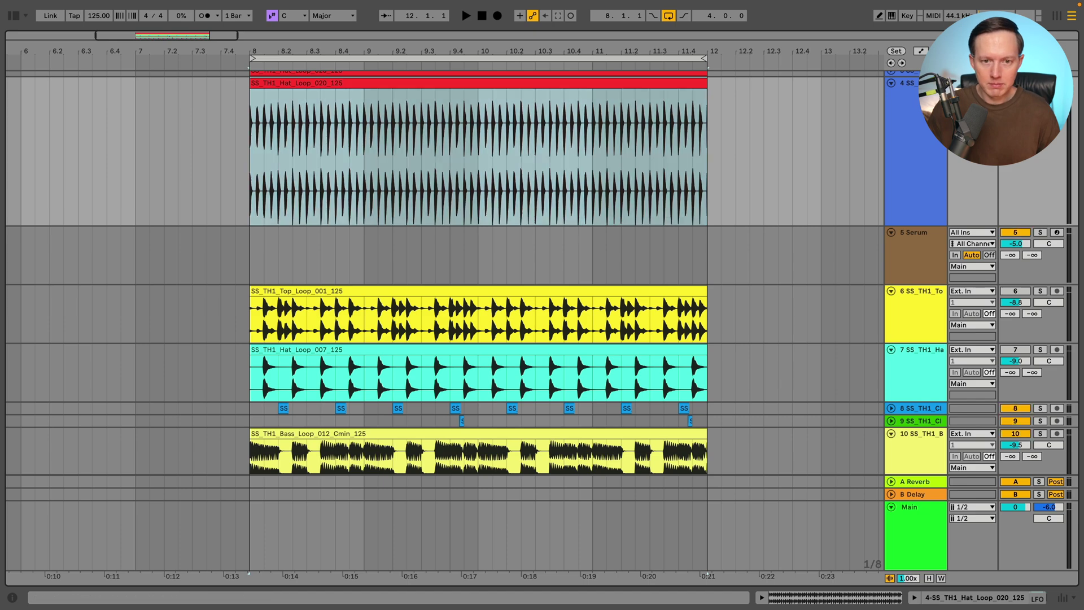
{"action": "left_click", "coordinate": [248, 258]}
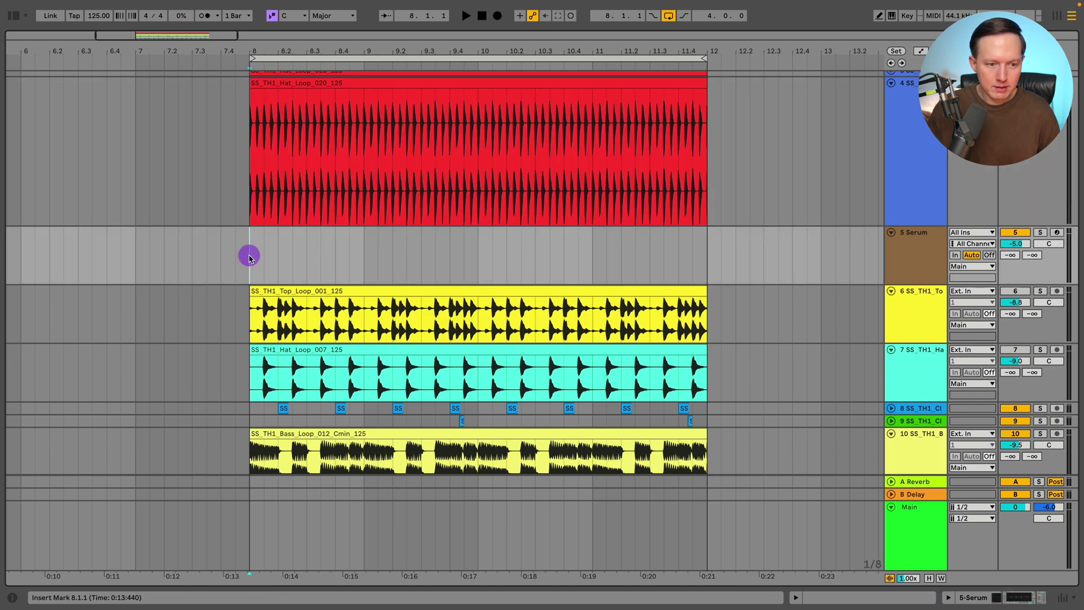
{"action": "key", "text": "space"}
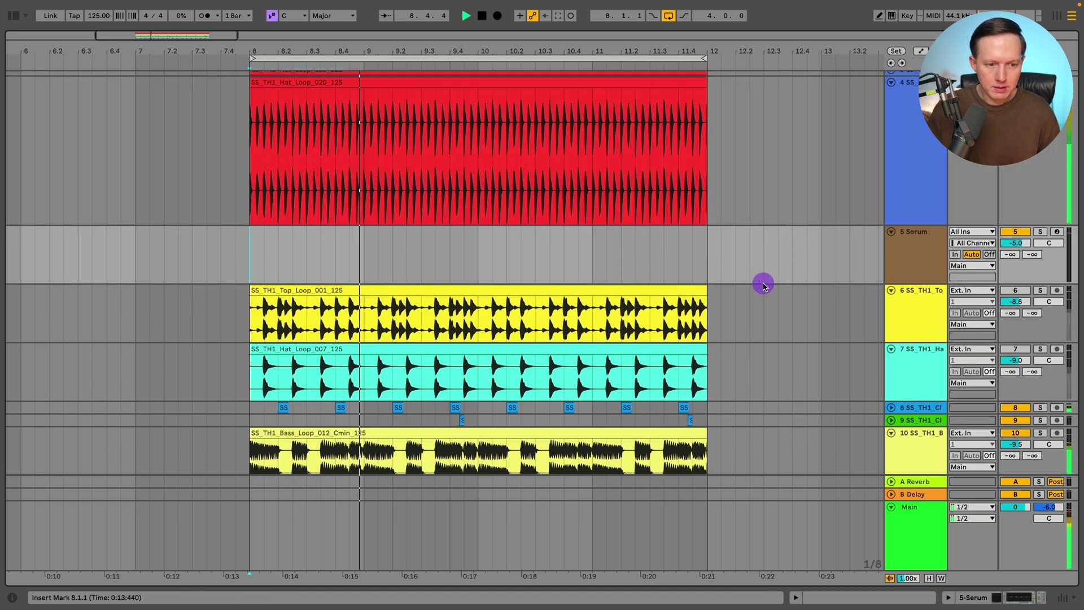
{"action": "key", "text": "space"}
Activate track 7 with the SS_TH1_Hat_Loop_007_125 clip and listen to the arrangement again from bar 8.
{"action": "left_click", "coordinate": [1015, 348]}
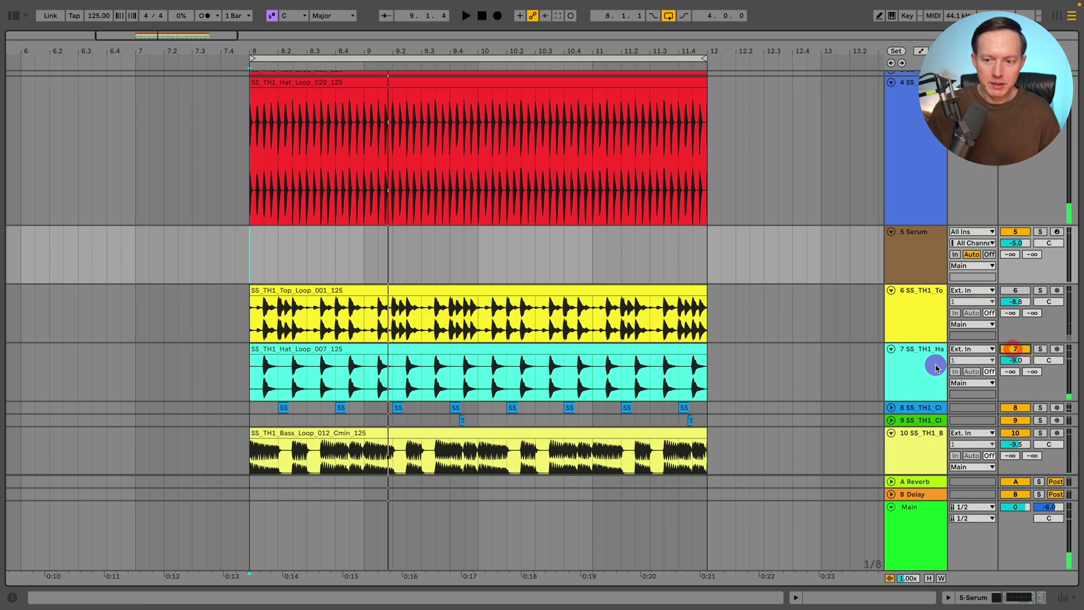
{"action": "key", "text": "space"}
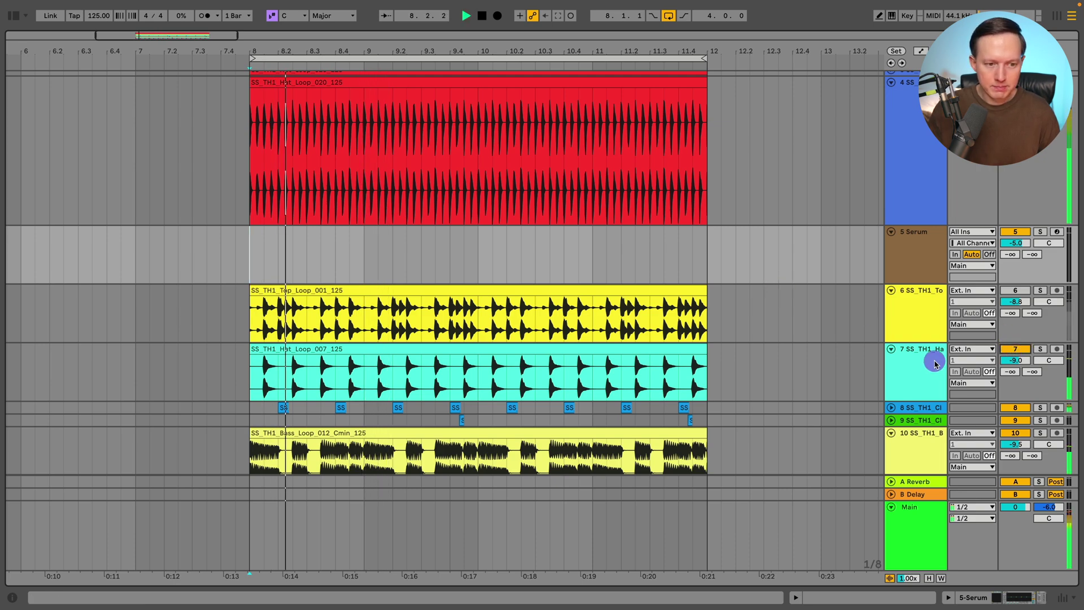
{"action": "key", "text": "space"}
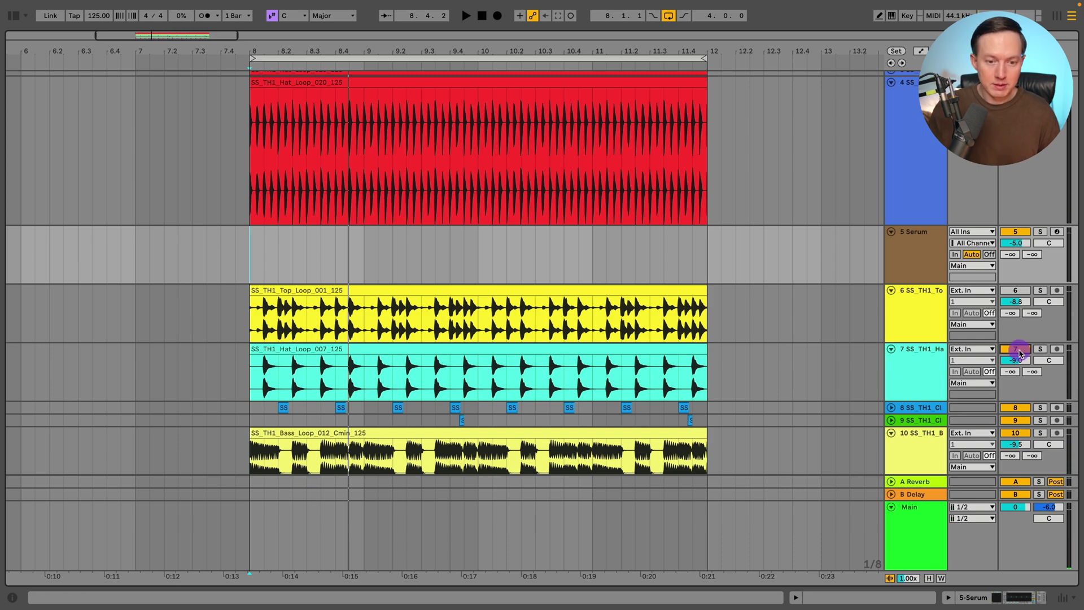
Solo the SS_TH1_Hat_Loop_020_125 track and play it briefly from bar 8.
{"action": "left_click", "coordinate": [921, 189]}
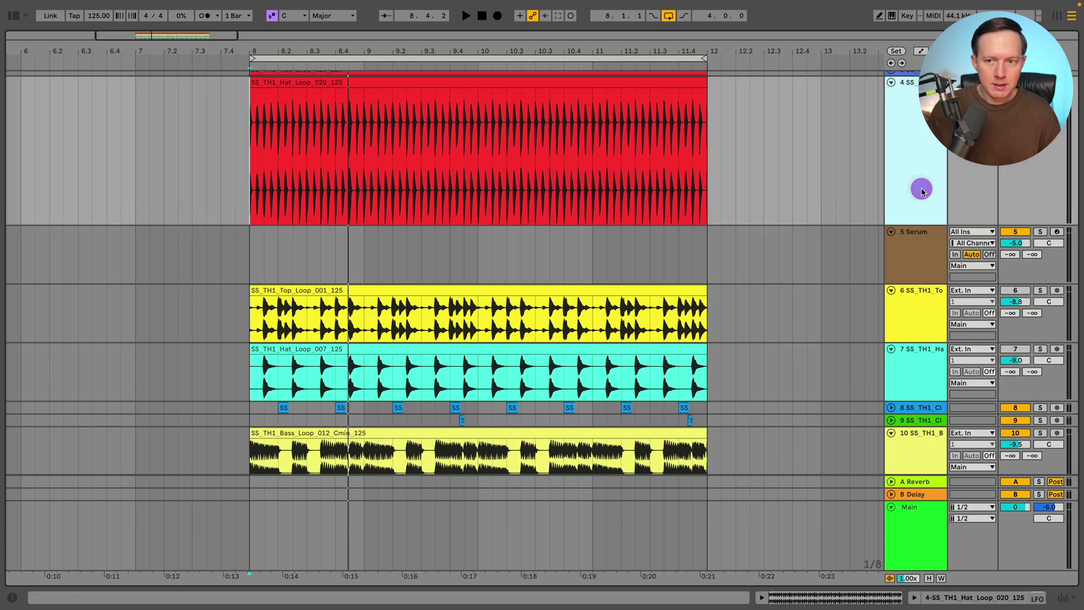
{"action": "scroll", "coordinate": [927, 187], "scroll_direction": "up", "scroll_amount": 3}
{"action": "left_click", "coordinate": [1041, 144]}
{"action": "key", "text": "space"}
{"action": "left_click", "coordinate": [923, 165]}
{"action": "key", "text": "space"}
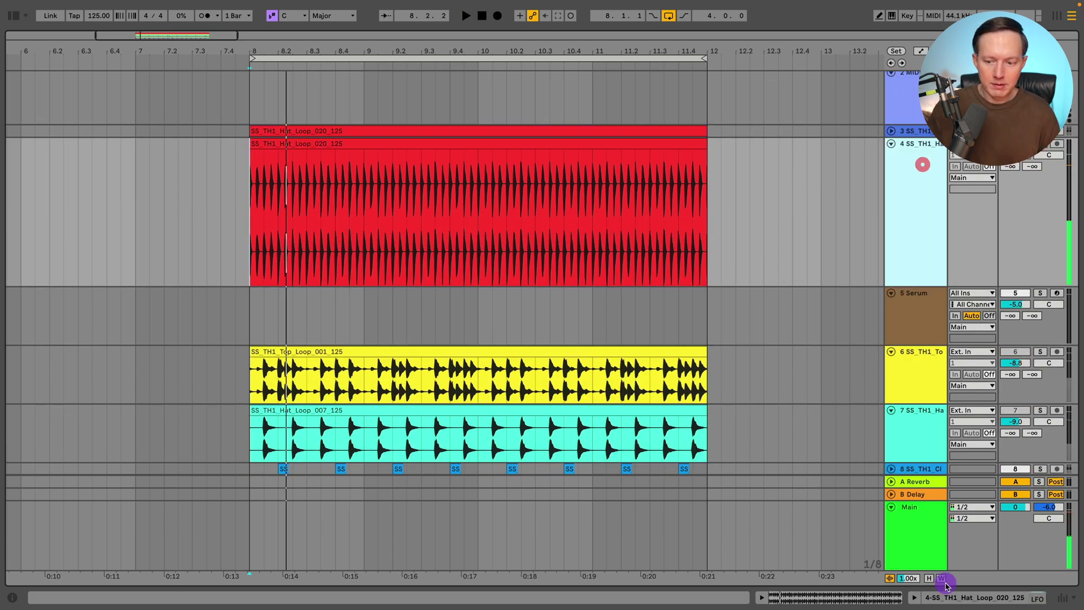
Show the hat loop track's device chain with the LFO device.
{"action": "left_click", "coordinate": [962, 596]}
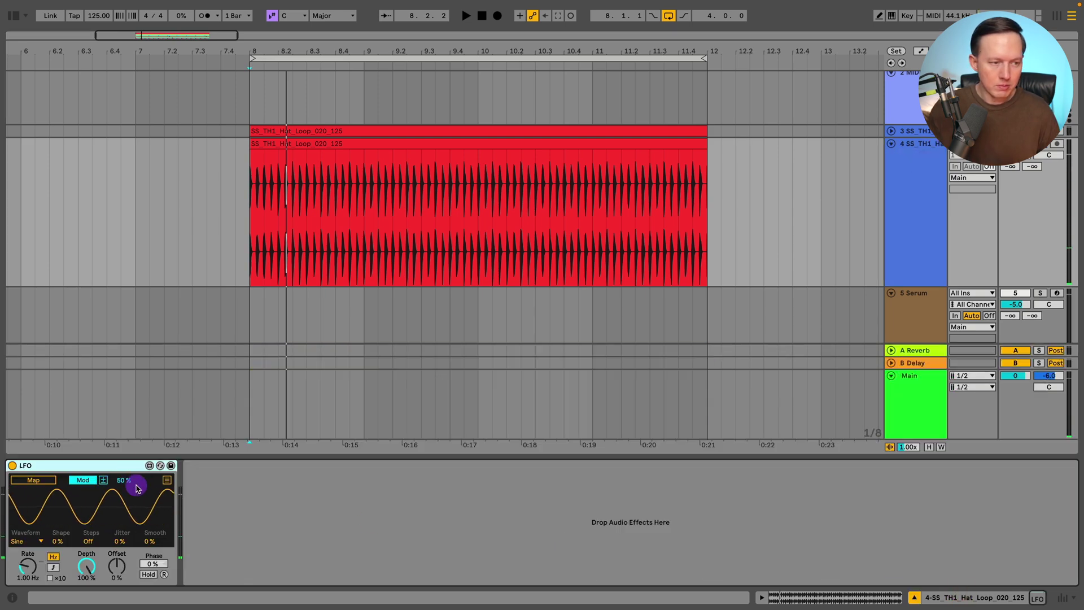
{"action": "scroll", "coordinate": [373, 174], "scroll_direction": "down", "scroll_amount": 2}
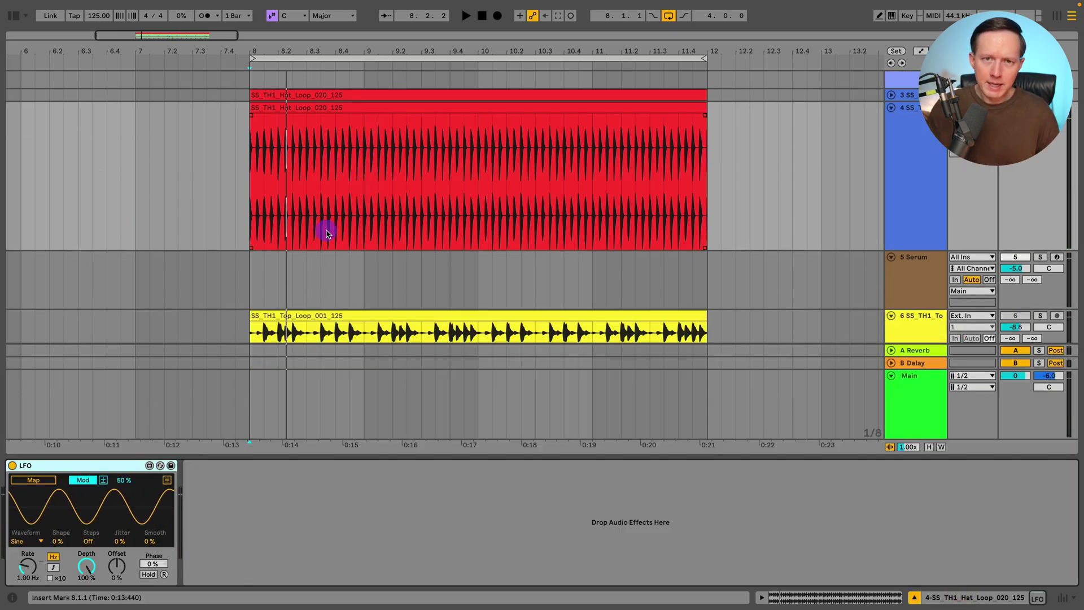
{"action": "scroll", "coordinate": [326, 240], "scroll_direction": "down", "scroll_amount": 3}
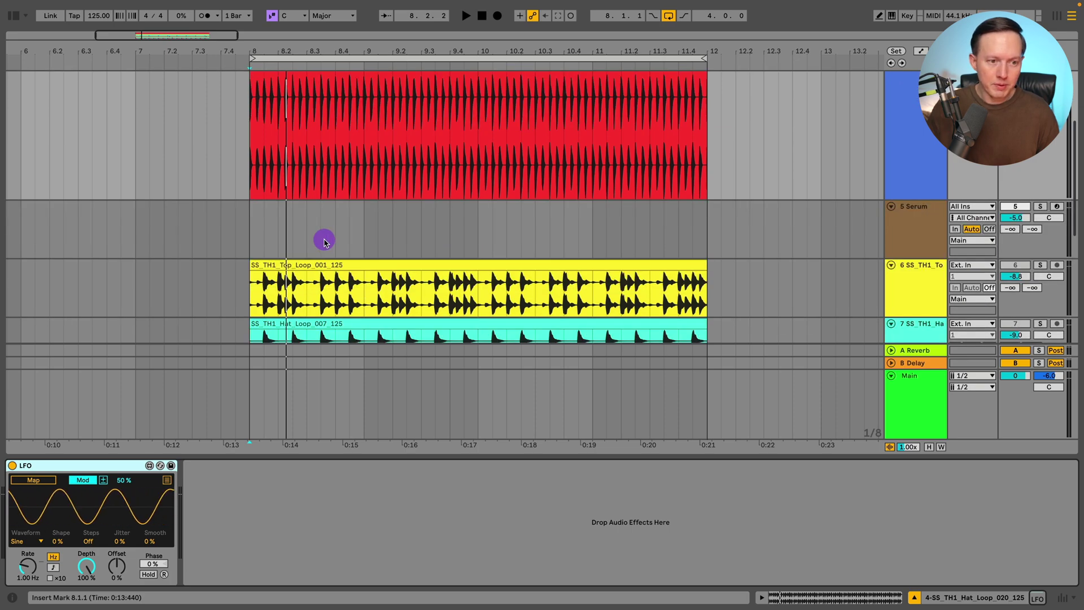
{"action": "scroll", "coordinate": [339, 191], "scroll_direction": "up", "scroll_amount": 1}
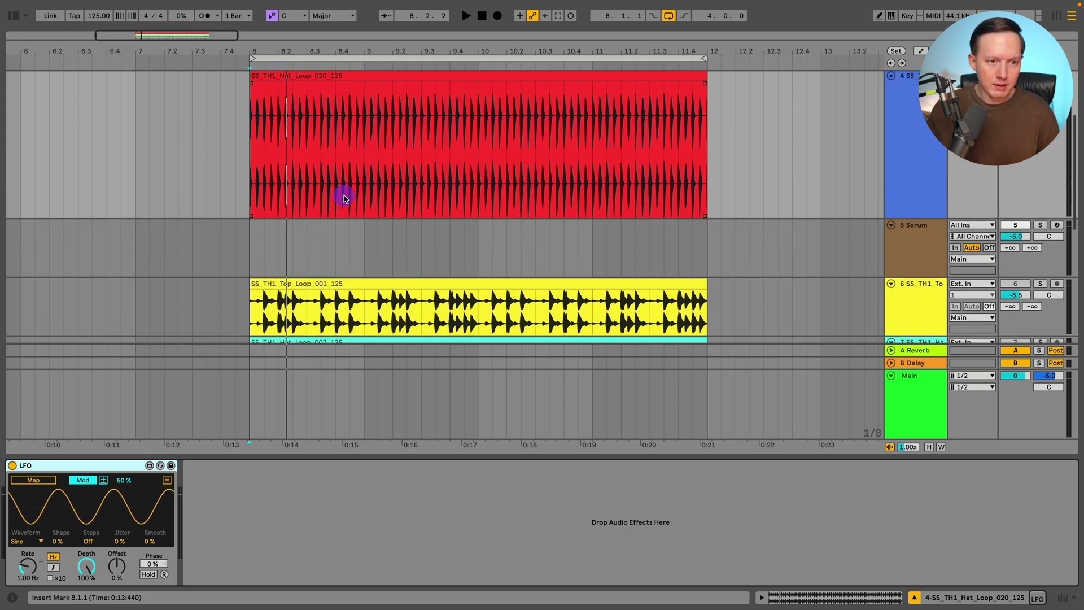
Find the Utility audio effect in the browser and add it after the LFO on the SS_TH1_Hat_Loop_020_125 track.
{"action": "scroll", "coordinate": [345, 198], "scroll_direction": "up", "scroll_amount": 2}
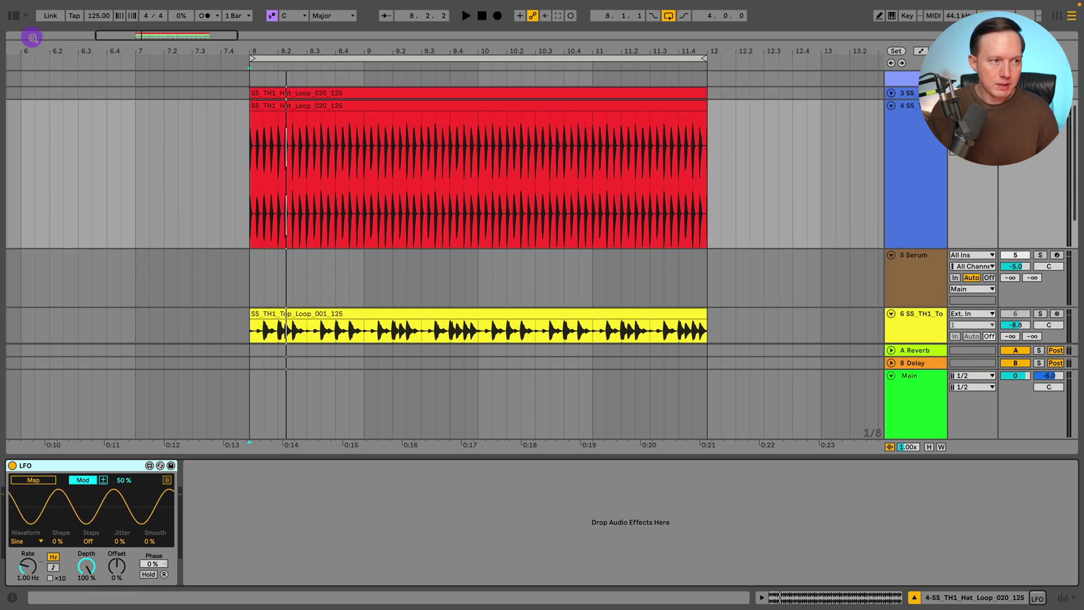
{"action": "left_click", "coordinate": [12, 17]}
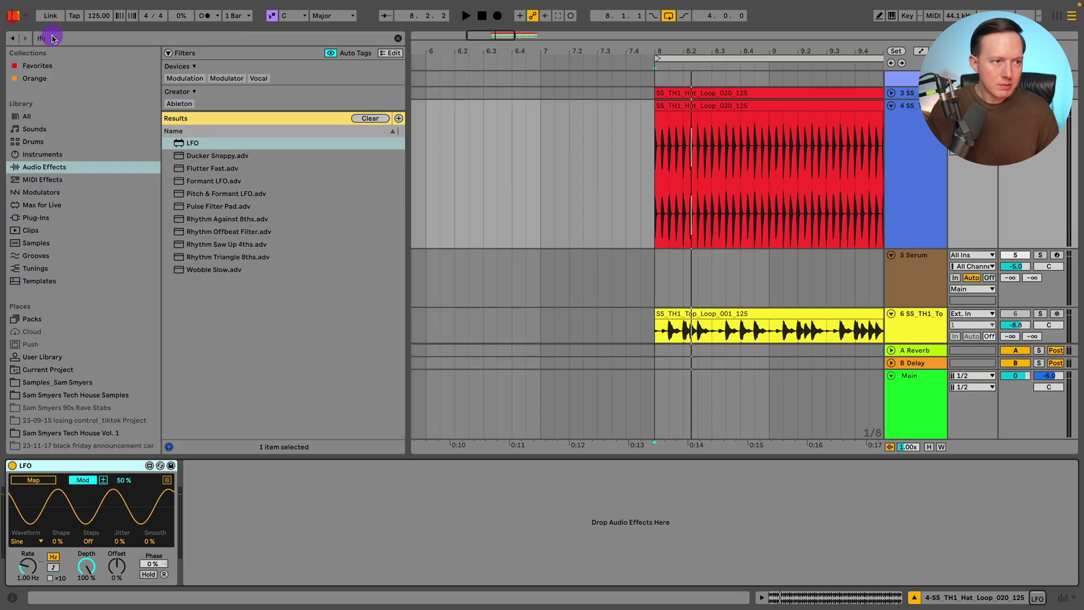
{"action": "left_click", "coordinate": [33, 39]}
{"action": "type", "text": "utility"}
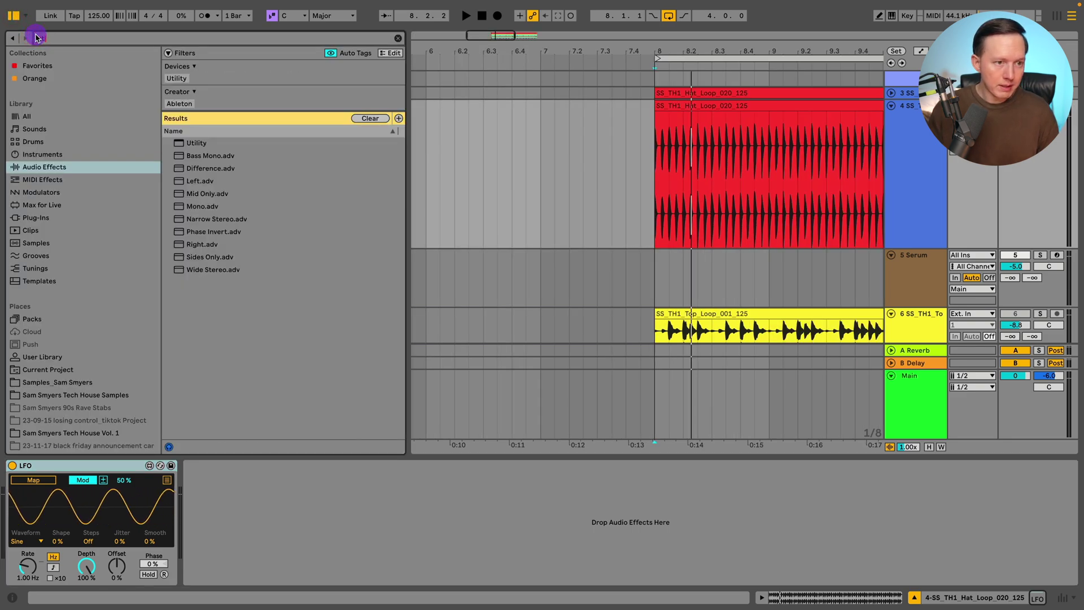
{"action": "double_click", "coordinate": [192, 143]}
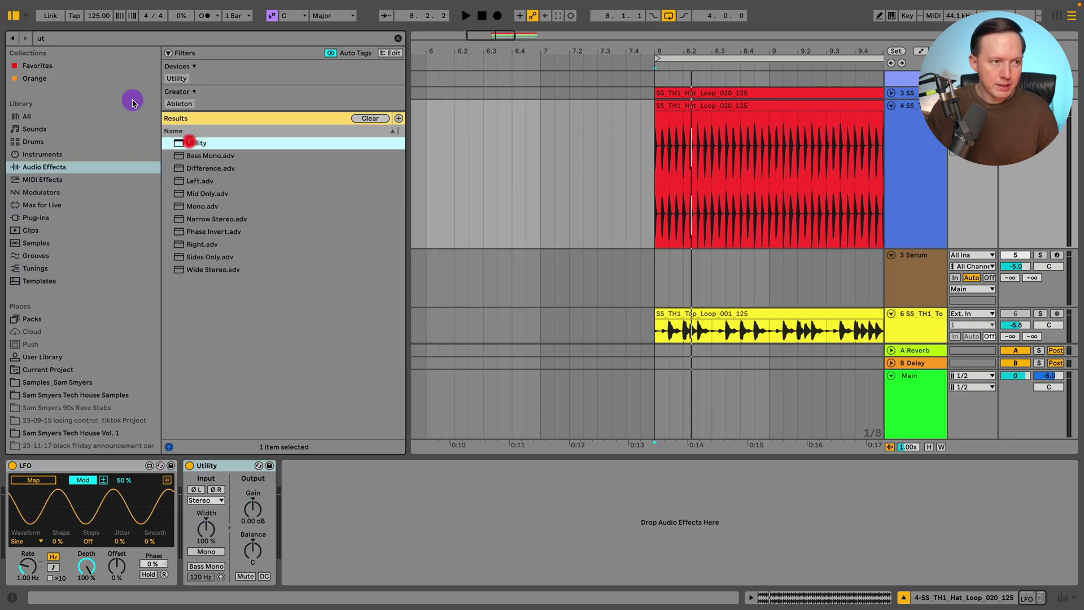
{"action": "left_click", "coordinate": [14, 17]}
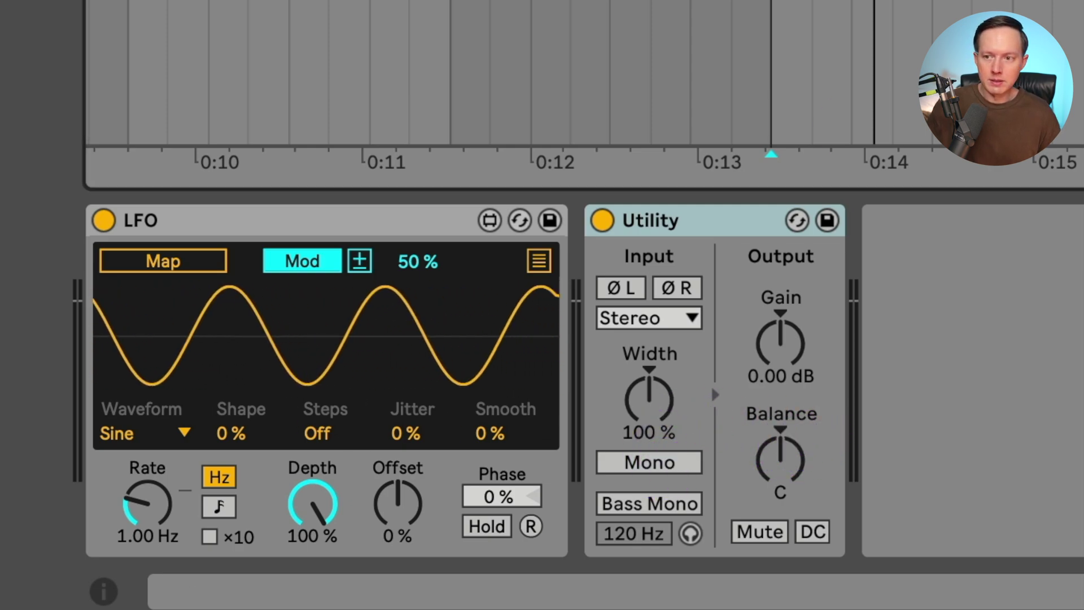
Play the hat loop and compare it in mono and stereo using the Utility's Mono option.
{"action": "key", "text": "space"}
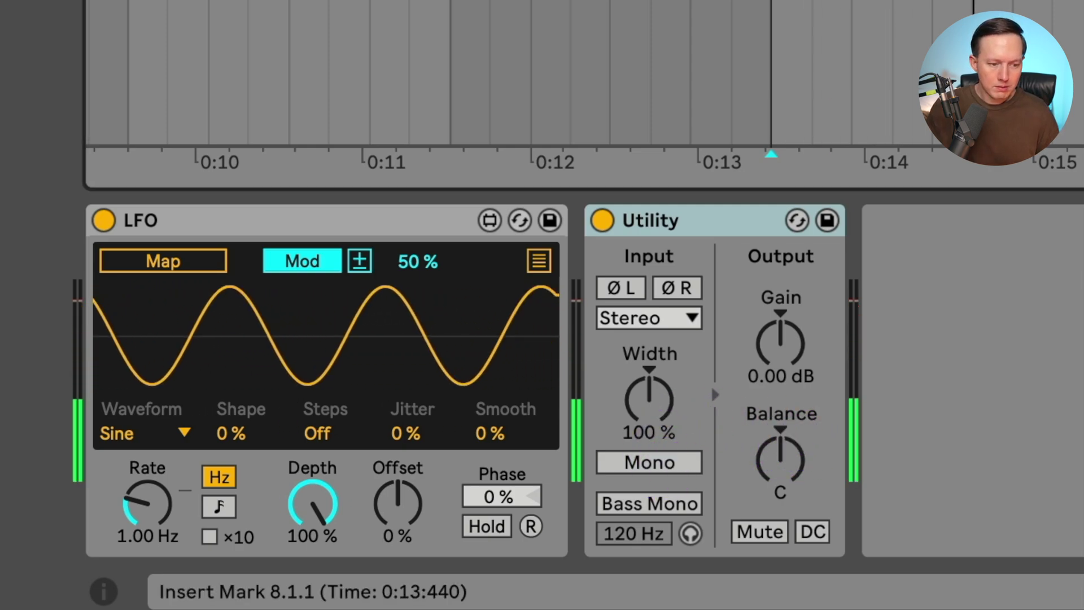
{"action": "left_click", "coordinate": [688, 463]}
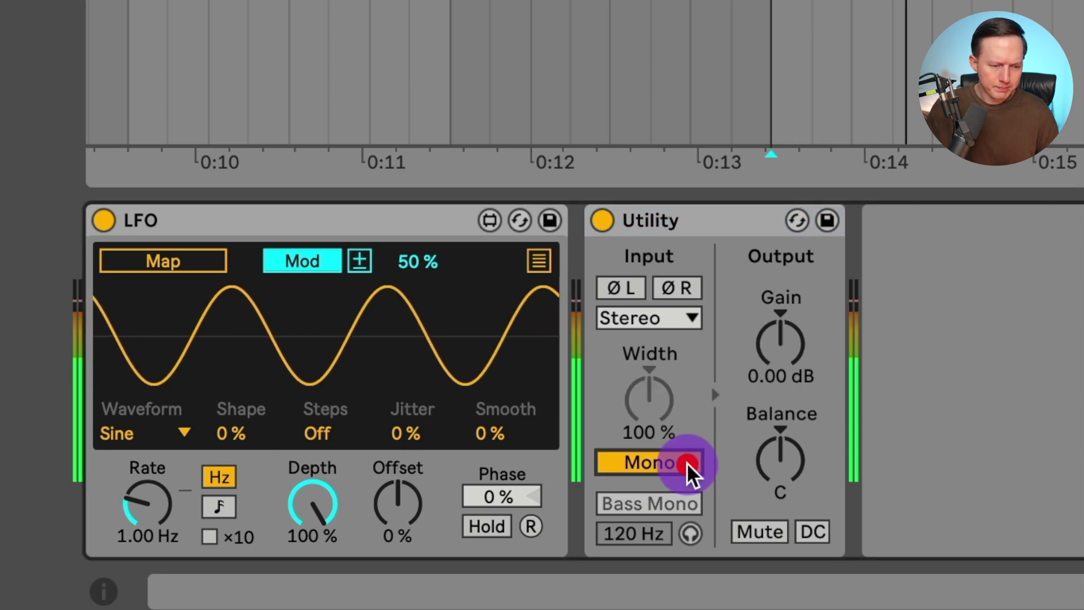
{"action": "left_click", "coordinate": [689, 465]}
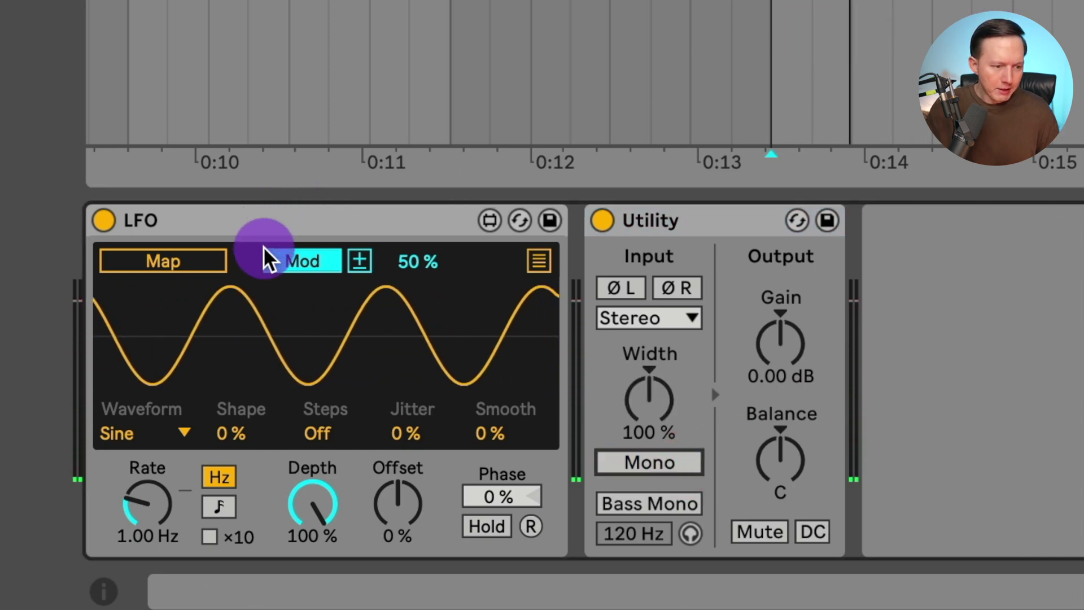
Map the LFO's first modulation slot to the Utility's Gain.
{"action": "left_click", "coordinate": [191, 265]}
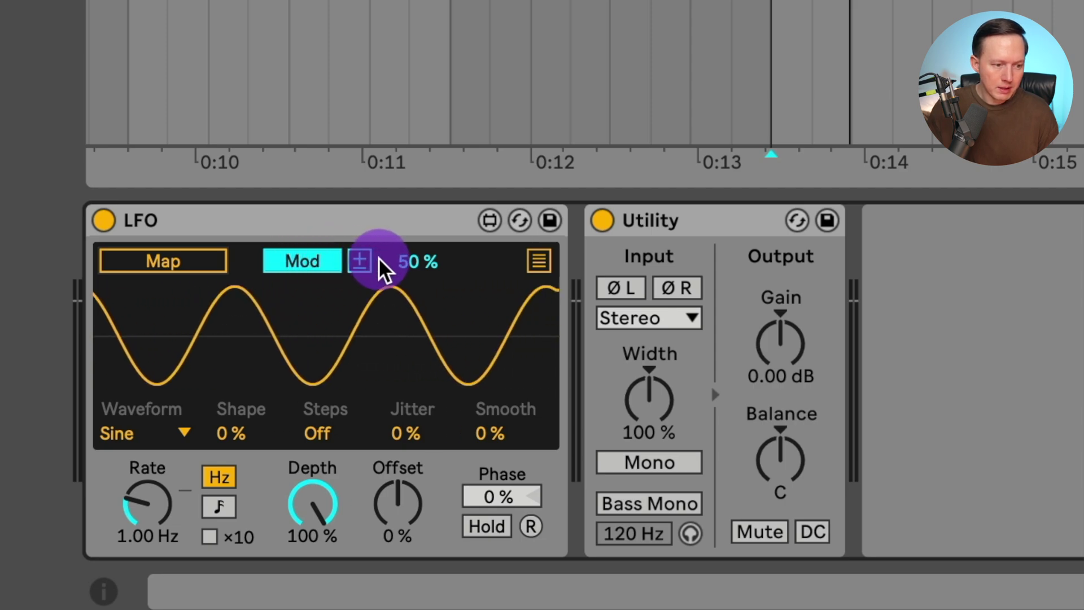
{"action": "left_click", "coordinate": [538, 261]}
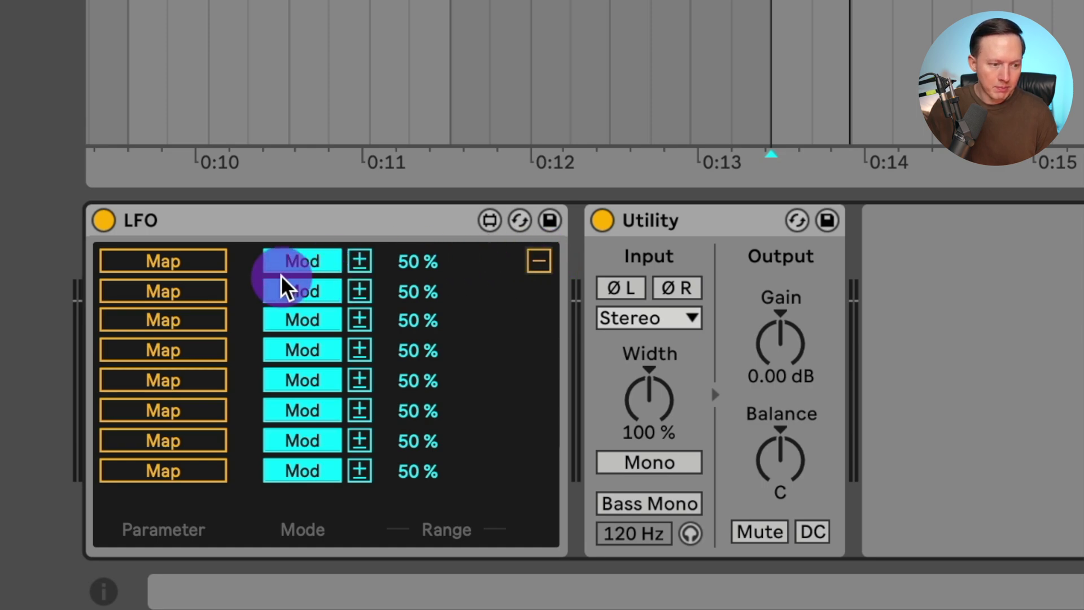
{"action": "left_click", "coordinate": [188, 263]}
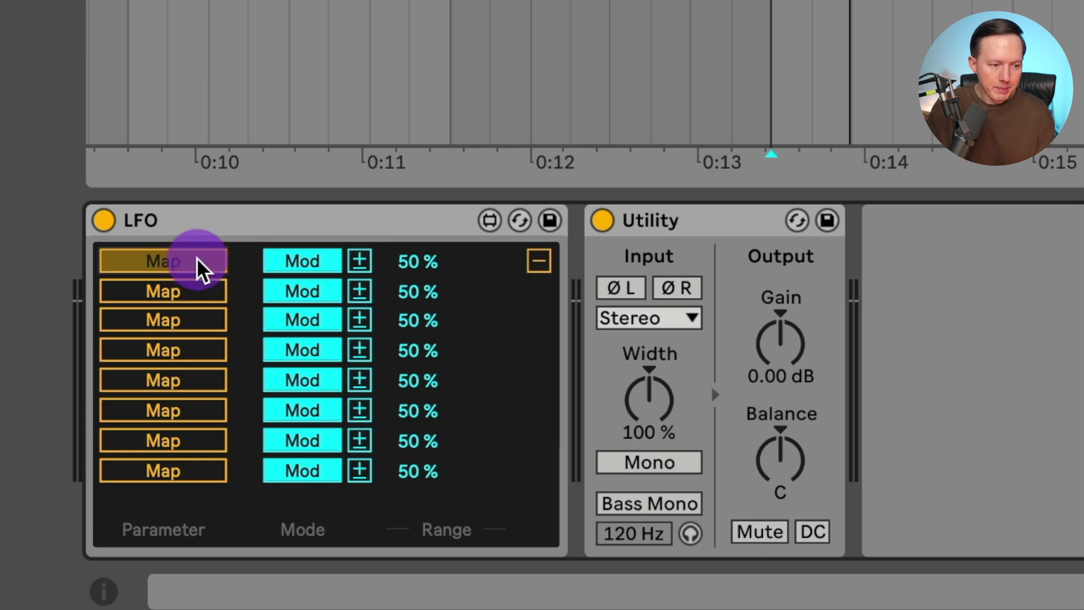
{"action": "left_click", "coordinate": [760, 346]}
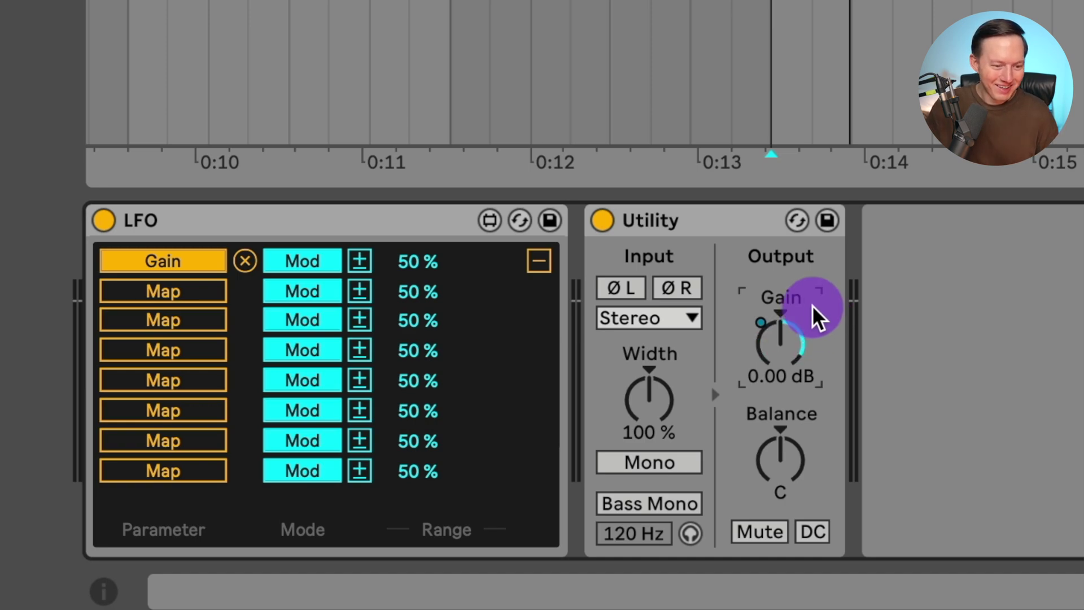
Make the Gain modulation unipolar with a range of 20 % and listen to the loop.
{"action": "left_click", "coordinate": [359, 260]}
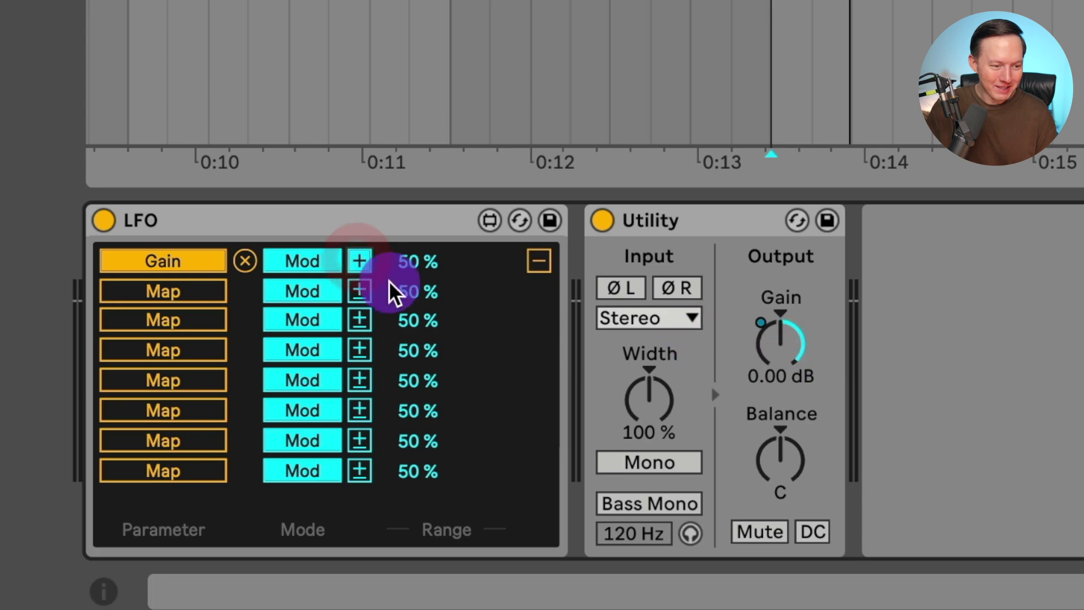
{"action": "left_click", "coordinate": [368, 249]}
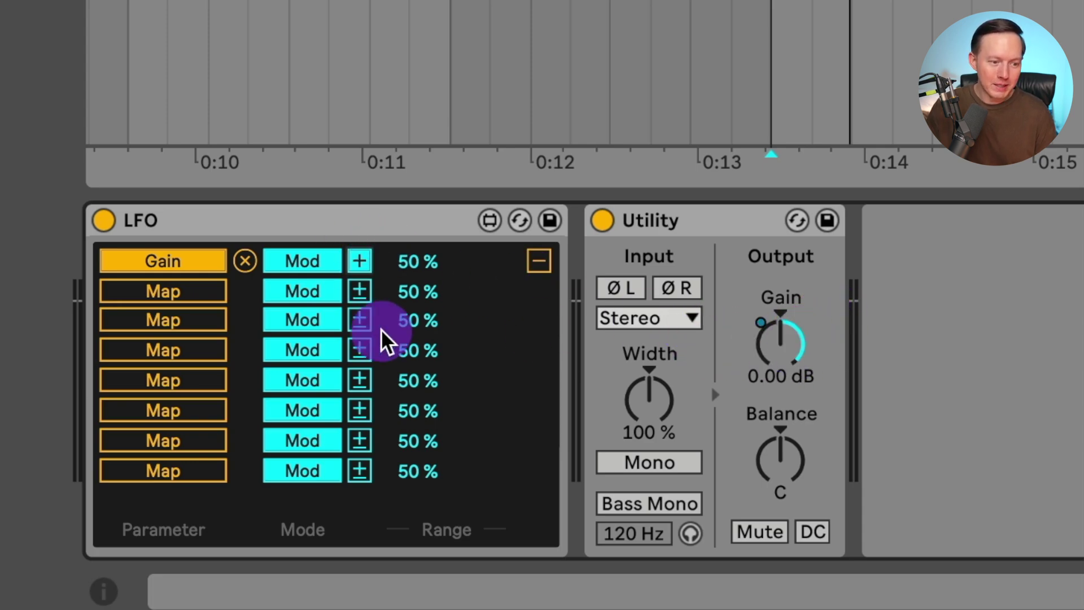
{"action": "left_click_drag", "start_coordinate": [408, 266], "coordinate": [417, 336]}
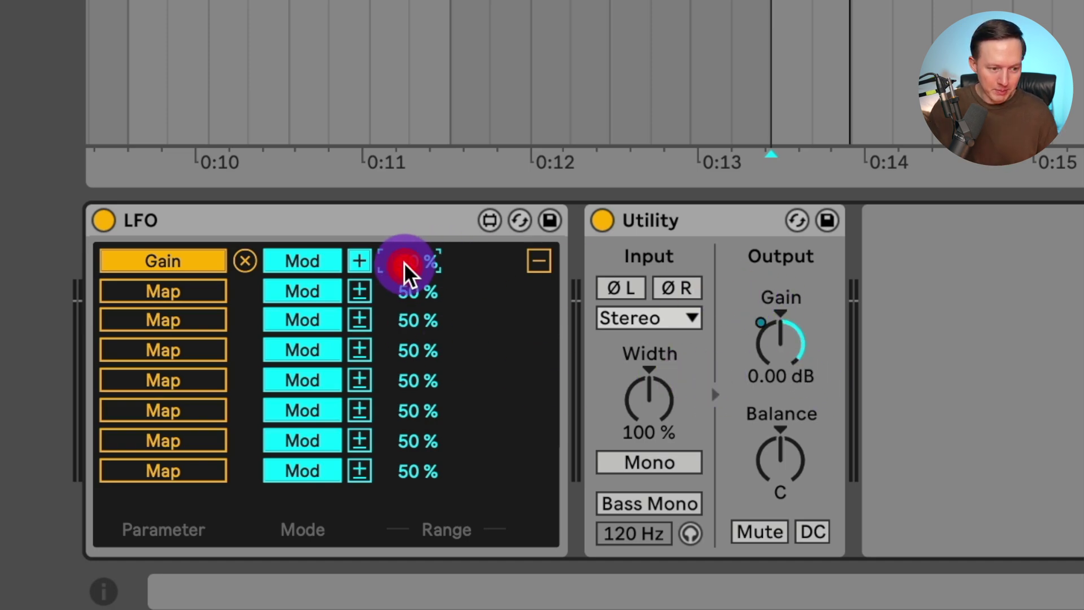
{"action": "type", "text": "20"}
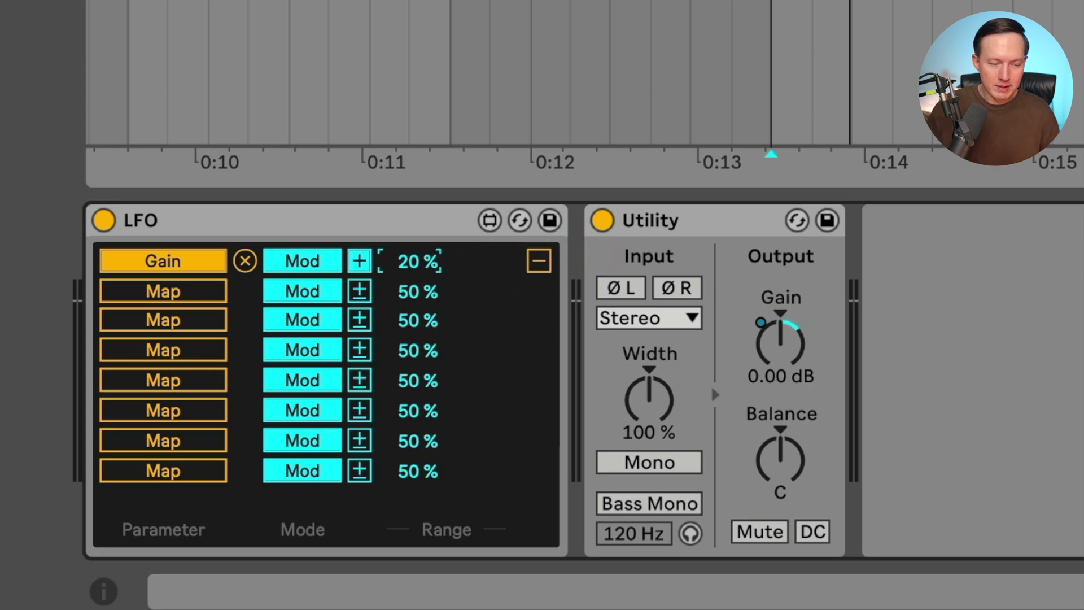
{"action": "key", "text": "space"}
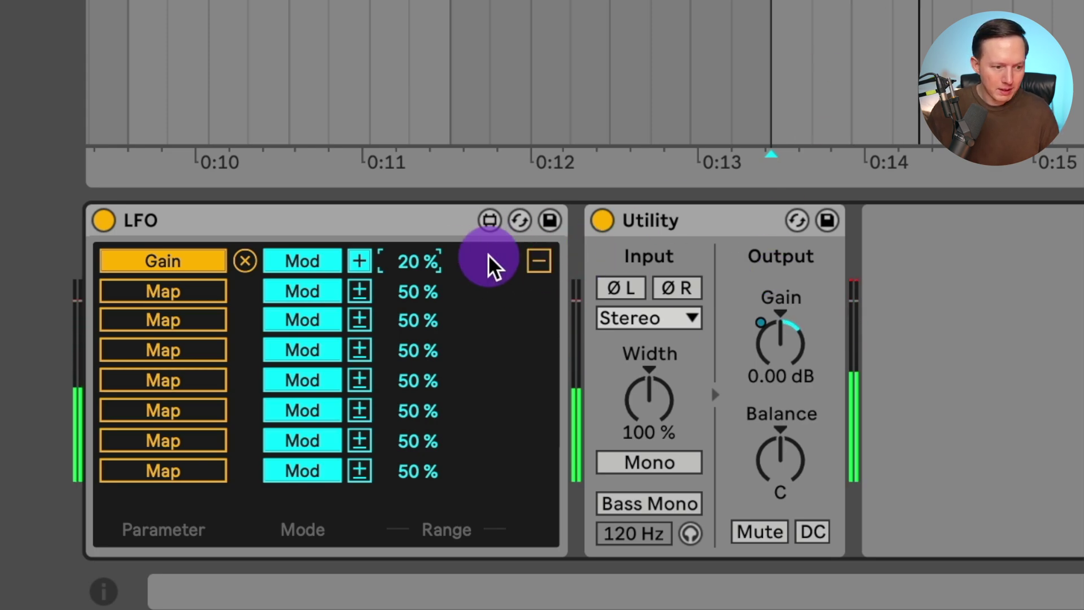
{"action": "left_click", "coordinate": [415, 258]}
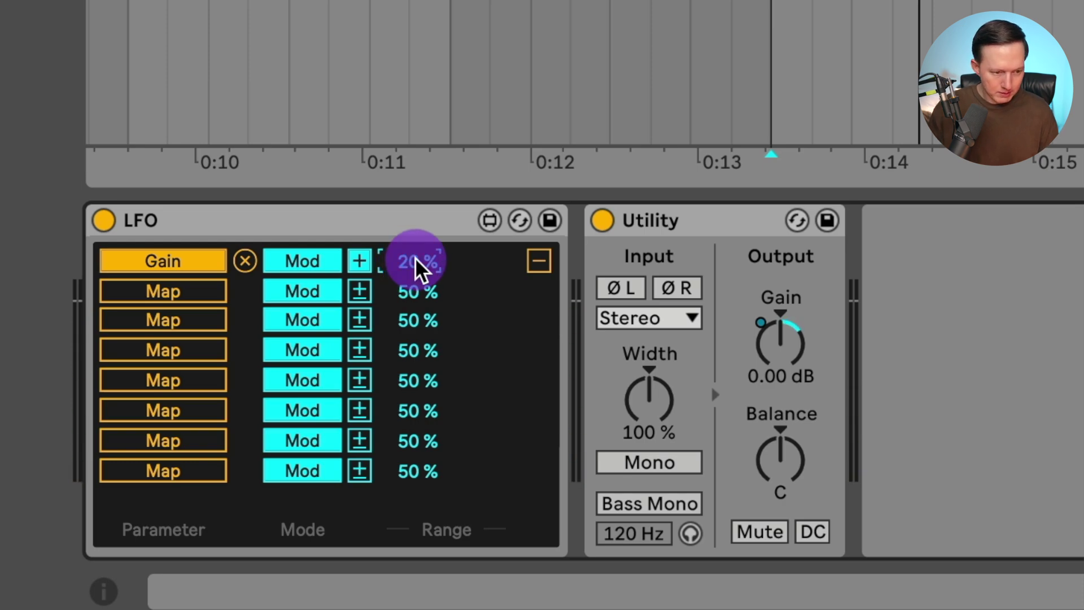
Return to the LFO's waveform display and reduce the Depth to about 37.8 %.
{"action": "left_click", "coordinate": [538, 259]}
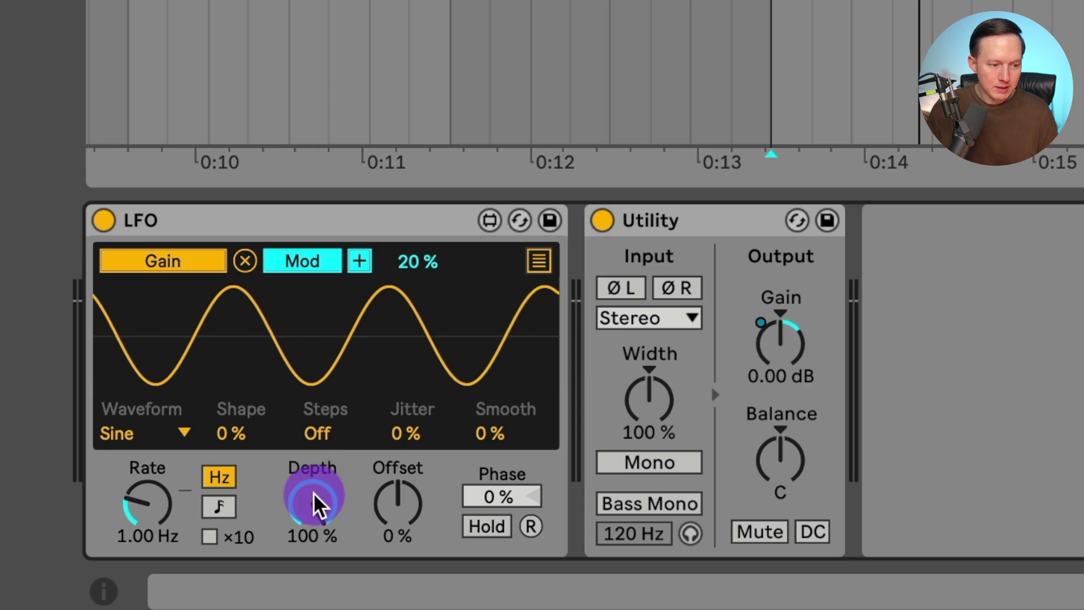
{"action": "mouse_move", "coordinate": [313, 493]}
{"action": "left_mouse_down"}
{"action": "mouse_move", "coordinate": [324, 598]}
{"action": "mouse_move", "coordinate": [315, 497]}
{"action": "mouse_move", "coordinate": [324, 477]}
{"action": "left_mouse_up"}
{"action": "key", "text": "space"}
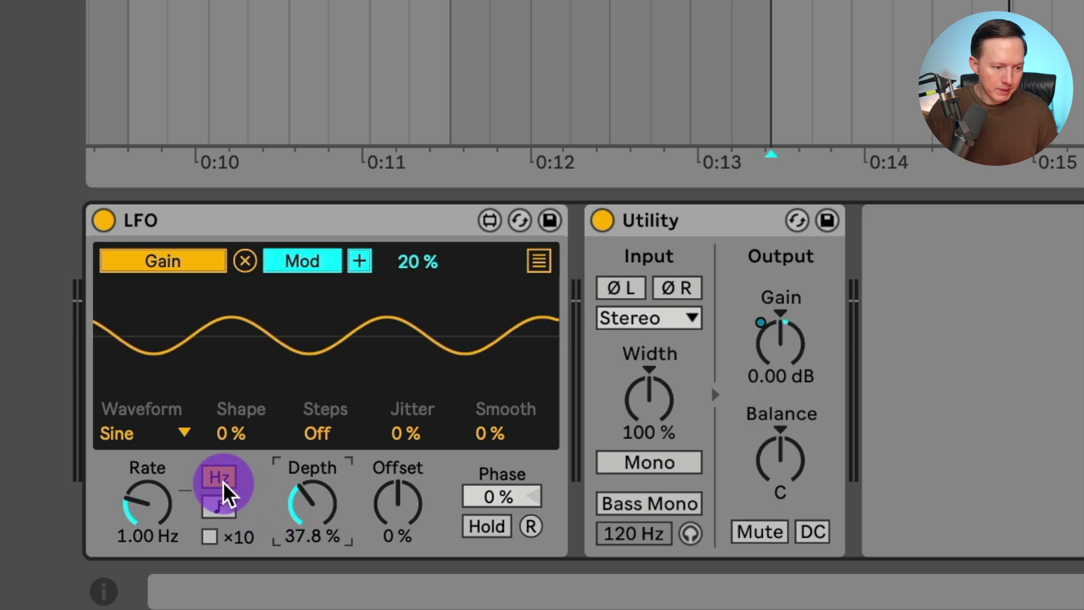
Sync the LFO rate to the tempo, set it to 1/8 and listen to the loop.
{"action": "left_click", "coordinate": [228, 502]}
{"action": "left_click_drag", "start_coordinate": [131, 487], "coordinate": [162, 560]}
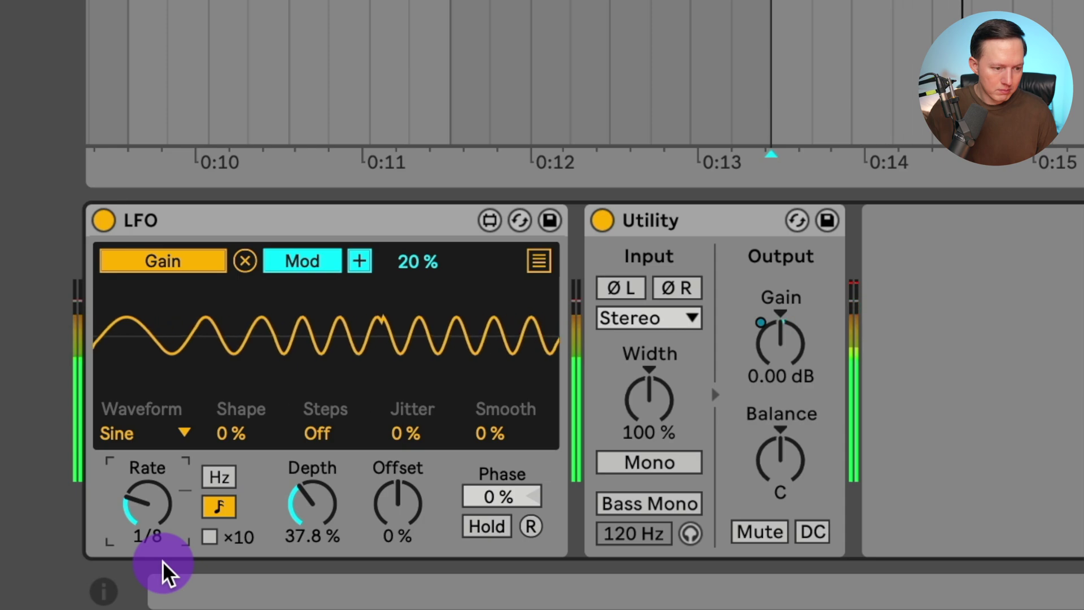
{"action": "left_click", "coordinate": [219, 476]}
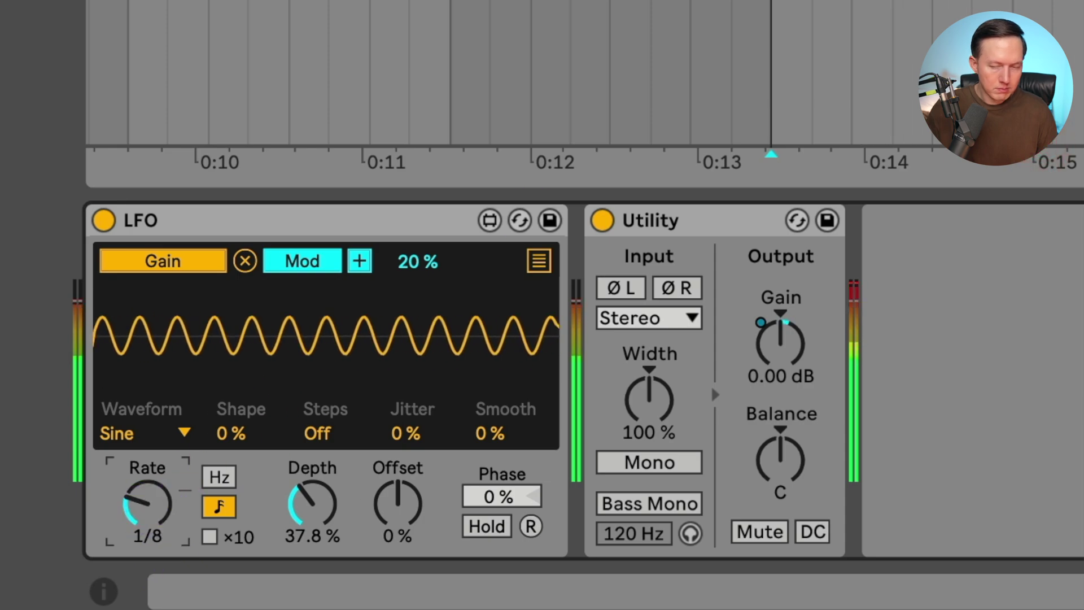
{"action": "key", "text": "space"}
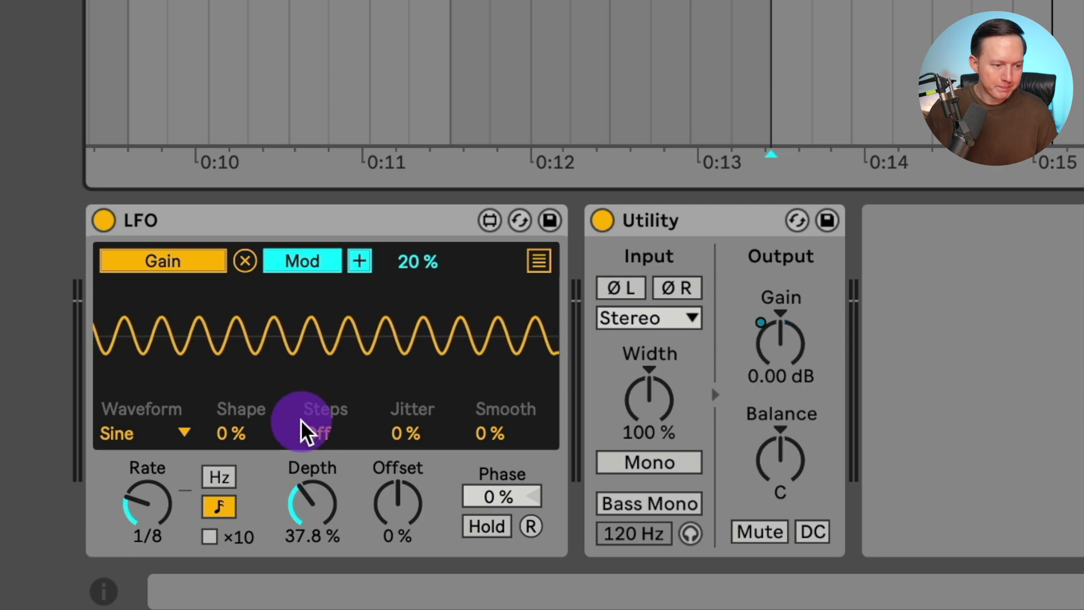
Try the sine's Shape control, then switch the LFO waveform to Random with Smooth at 20 %.
{"action": "mouse_move", "coordinate": [229, 434]}
{"action": "left_mouse_down"}
{"action": "mouse_move", "coordinate": [289, 308]}
{"action": "mouse_move", "coordinate": [221, 432]}
{"action": "left_mouse_up"}
{"action": "left_click", "coordinate": [238, 434]}
{"action": "left_click", "coordinate": [161, 432]}
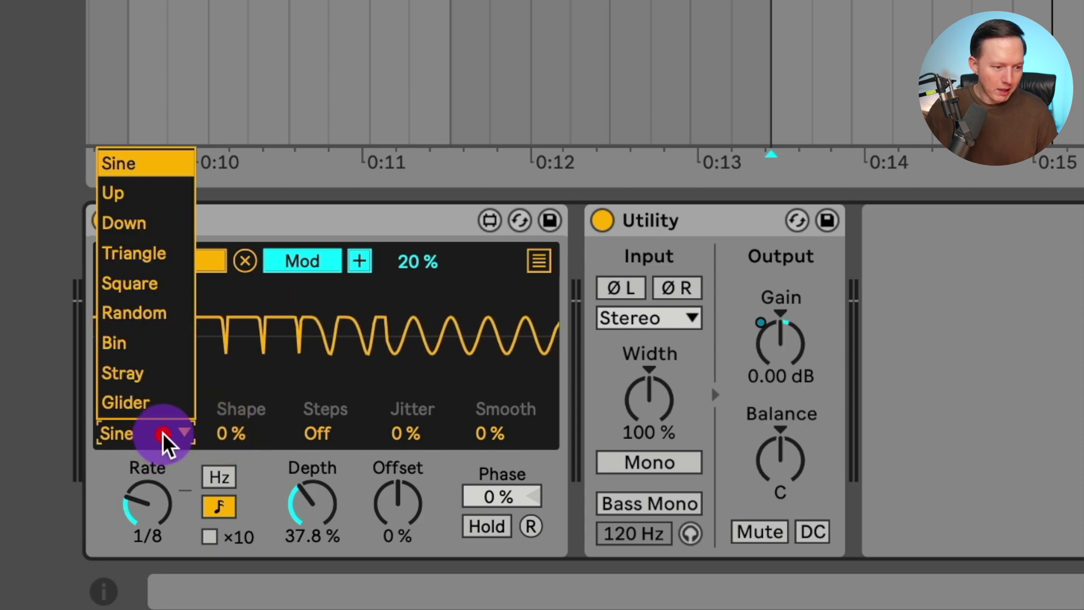
{"action": "left_click", "coordinate": [162, 432]}
{"action": "left_click", "coordinate": [162, 432]}
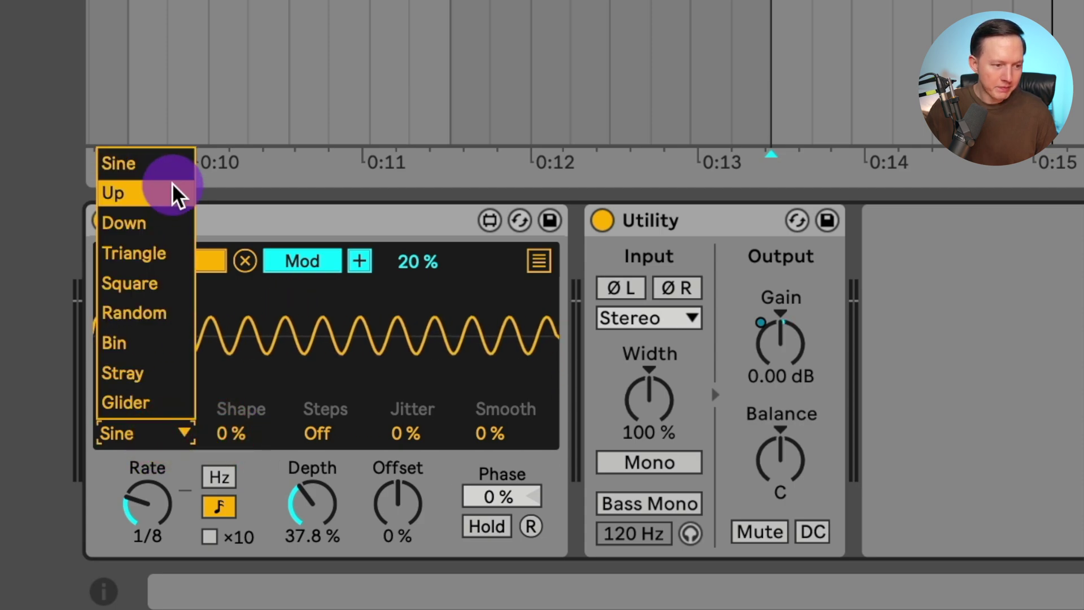
{"action": "left_click", "coordinate": [161, 314]}
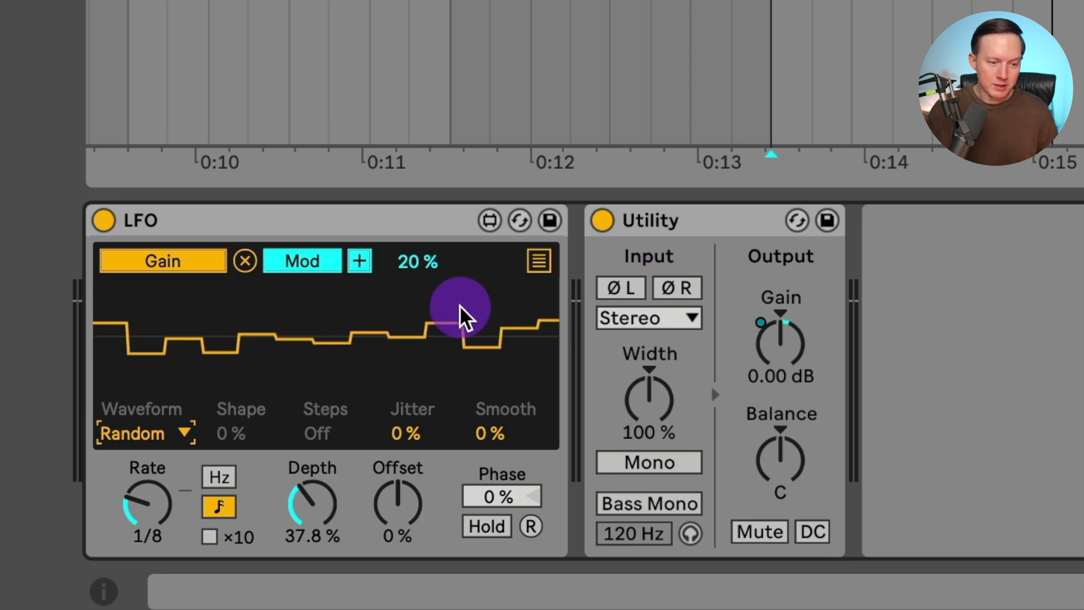
{"action": "mouse_move", "coordinate": [500, 430]}
{"action": "left_mouse_down"}
{"action": "mouse_move", "coordinate": [512, 412]}
{"action": "mouse_move", "coordinate": [503, 432]}
{"action": "left_mouse_up"}
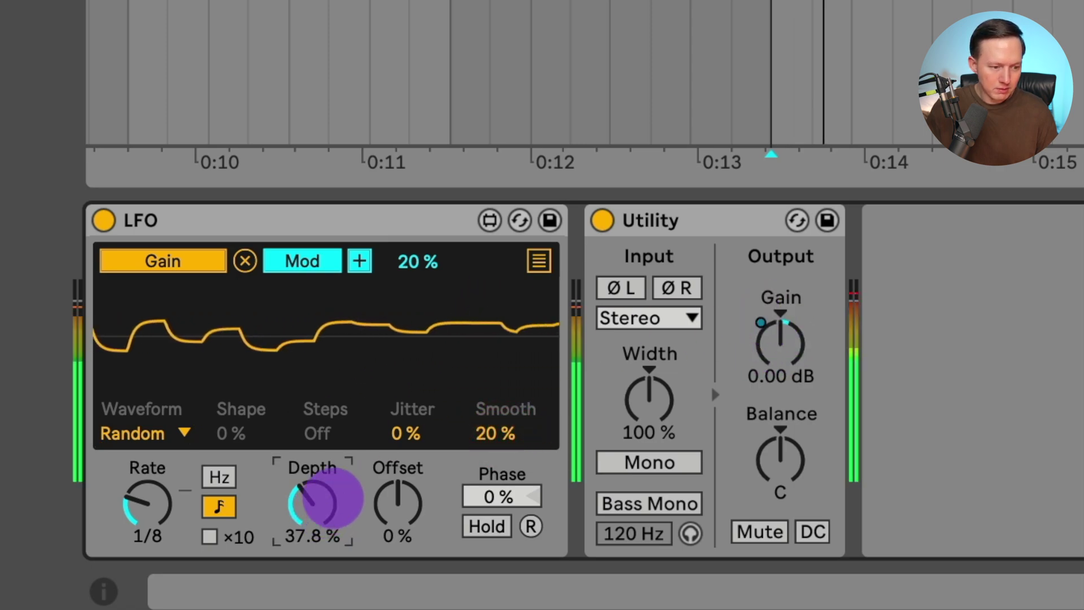
Set the LFO rate to 1/16 and the Depth to about 40.2 % while auditioning the loop.
{"action": "left_click_drag", "start_coordinate": [327, 501], "coordinate": [353, 449]}
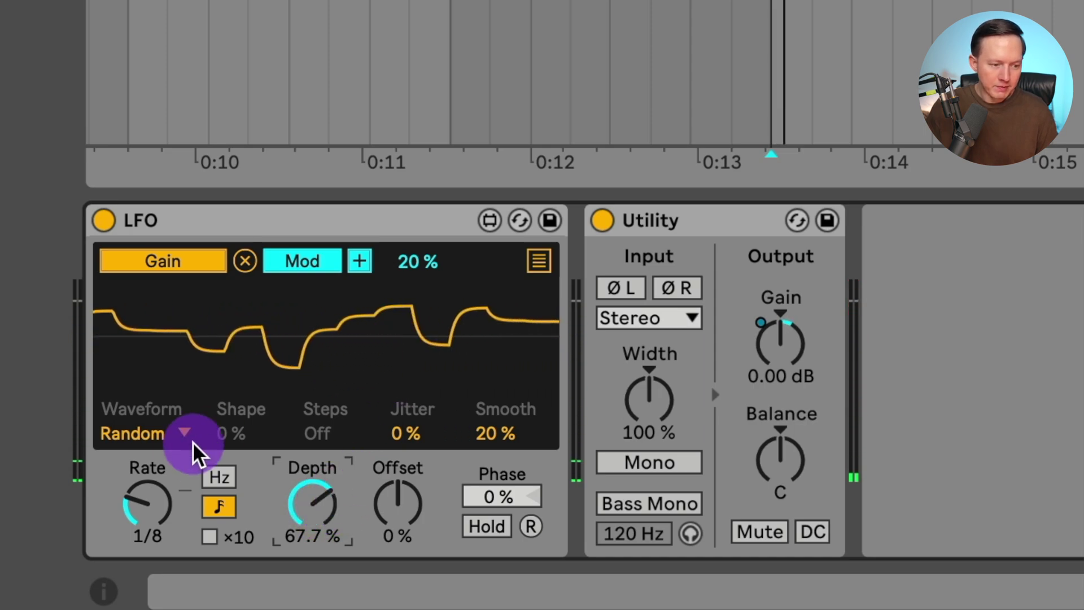
{"action": "mouse_move", "coordinate": [154, 500]}
{"action": "left_mouse_down"}
{"action": "mouse_move", "coordinate": [175, 431]}
{"action": "mouse_move", "coordinate": [189, 520]}
{"action": "mouse_move", "coordinate": [155, 495]}
{"action": "left_mouse_up"}
{"action": "left_click", "coordinate": [314, 410]}
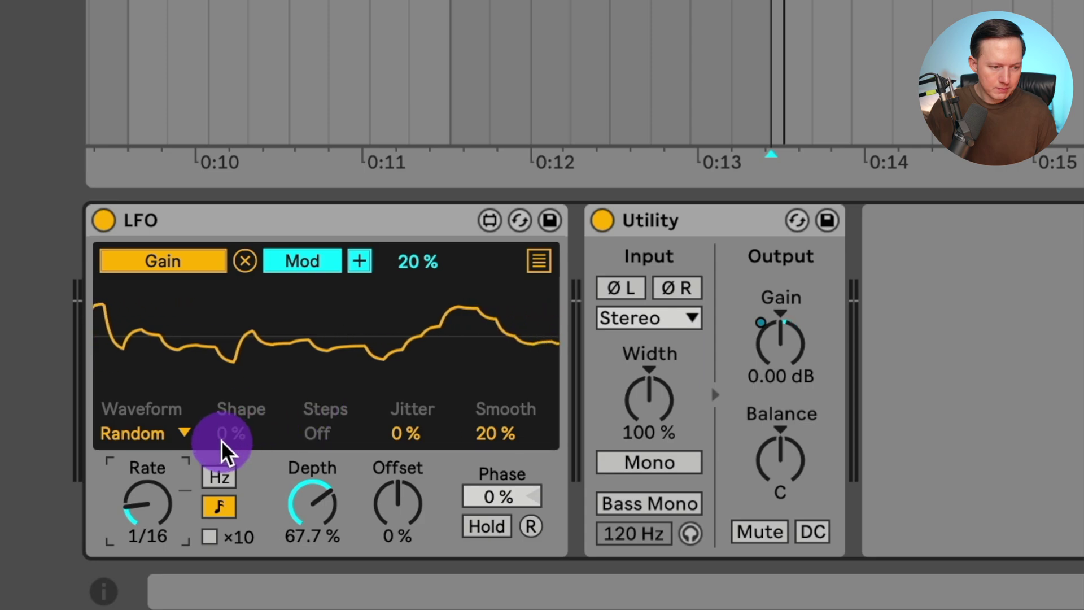
{"action": "left_click", "coordinate": [154, 499]}
{"action": "mouse_move", "coordinate": [317, 486]}
{"action": "left_mouse_down"}
{"action": "mouse_move", "coordinate": [303, 561]}
{"action": "mouse_move", "coordinate": [308, 551]}
{"action": "left_mouse_up"}
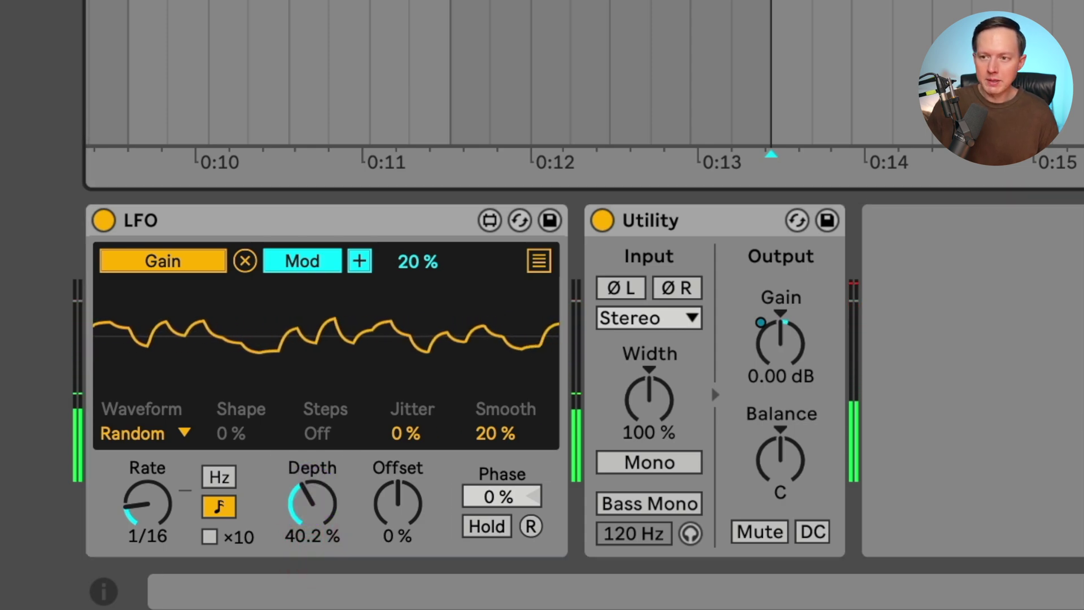
Play the loop and compare it with the Utility bypassed and active.
{"action": "key", "text": "space"}
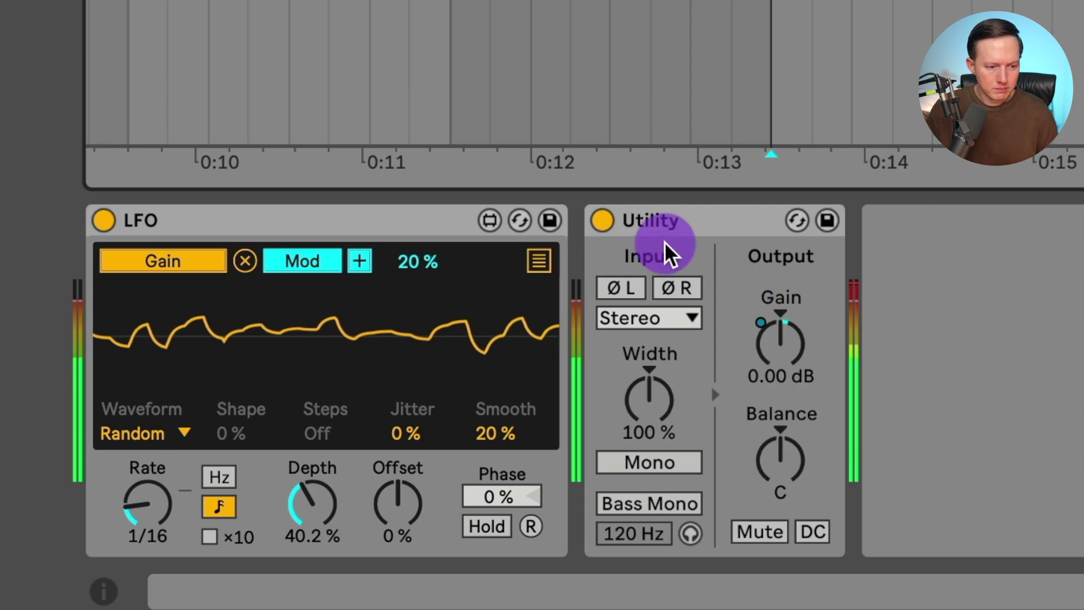
{"action": "left_click", "coordinate": [609, 221]}
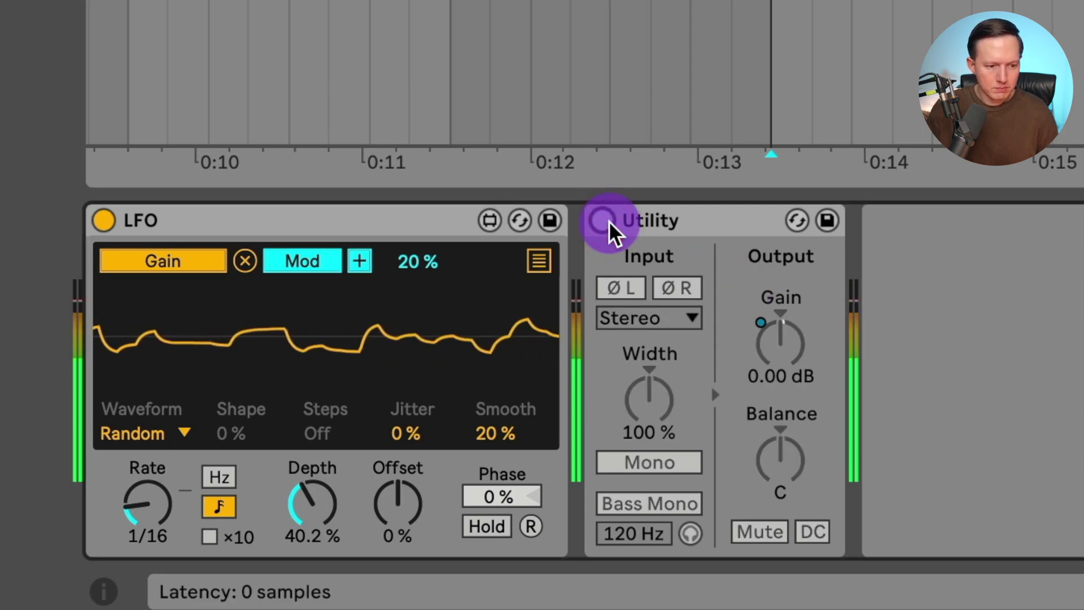
{"action": "left_click", "coordinate": [609, 221]}
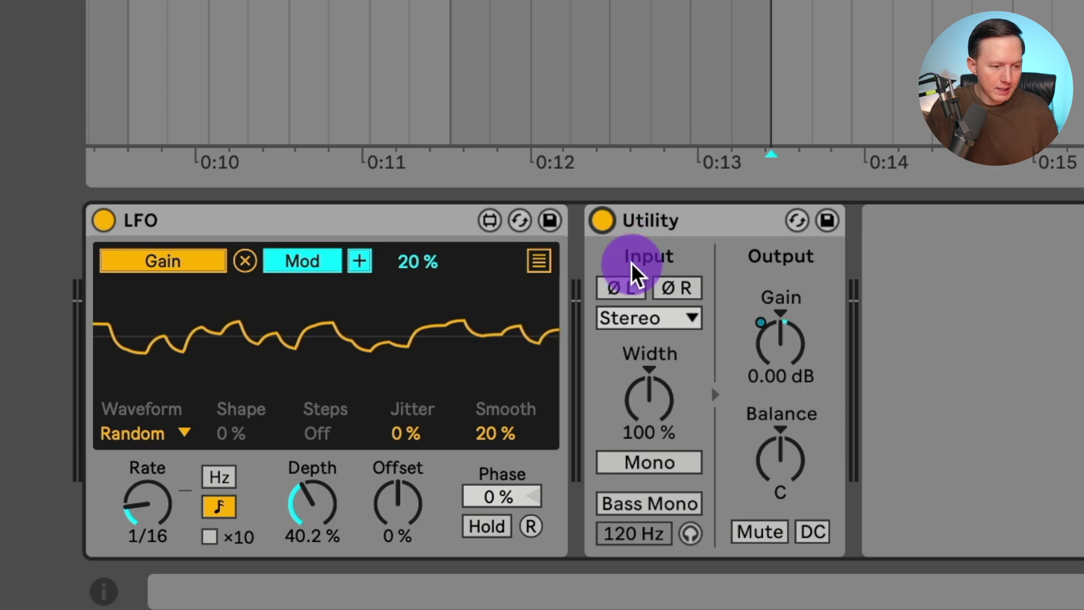
Map the LFO's second modulation slot to the Utility's Balance.
{"action": "left_click", "coordinate": [538, 261]}
{"action": "left_click", "coordinate": [172, 293]}
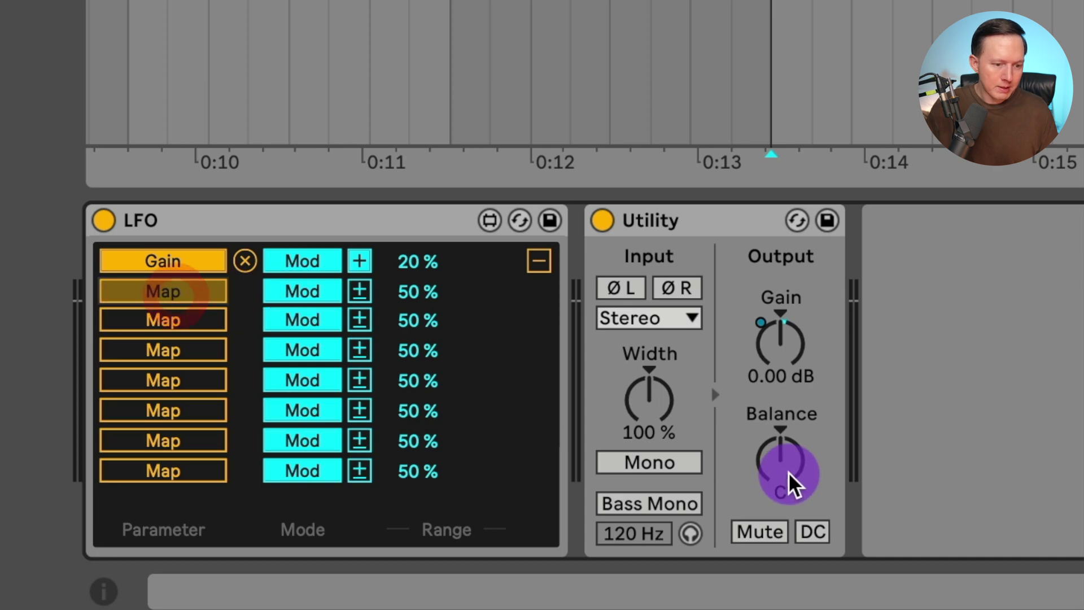
{"action": "left_click", "coordinate": [787, 456]}
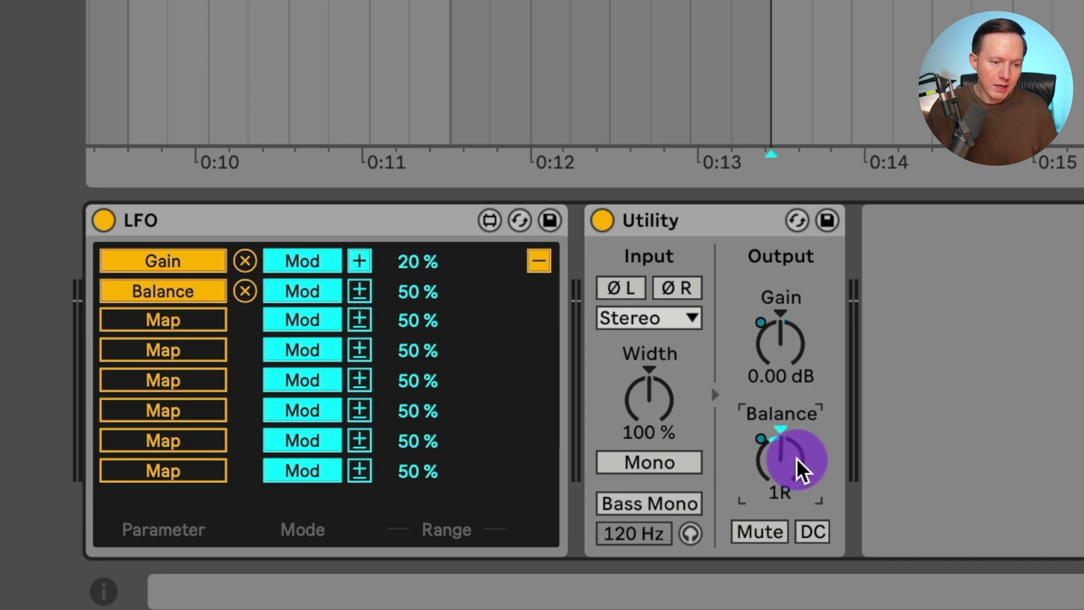
Try unipolar modulation on the LFO's Balance slot, return it to bipolar, and set its range to 29 % while auditioning the loop.
{"action": "left_click", "coordinate": [398, 297]}
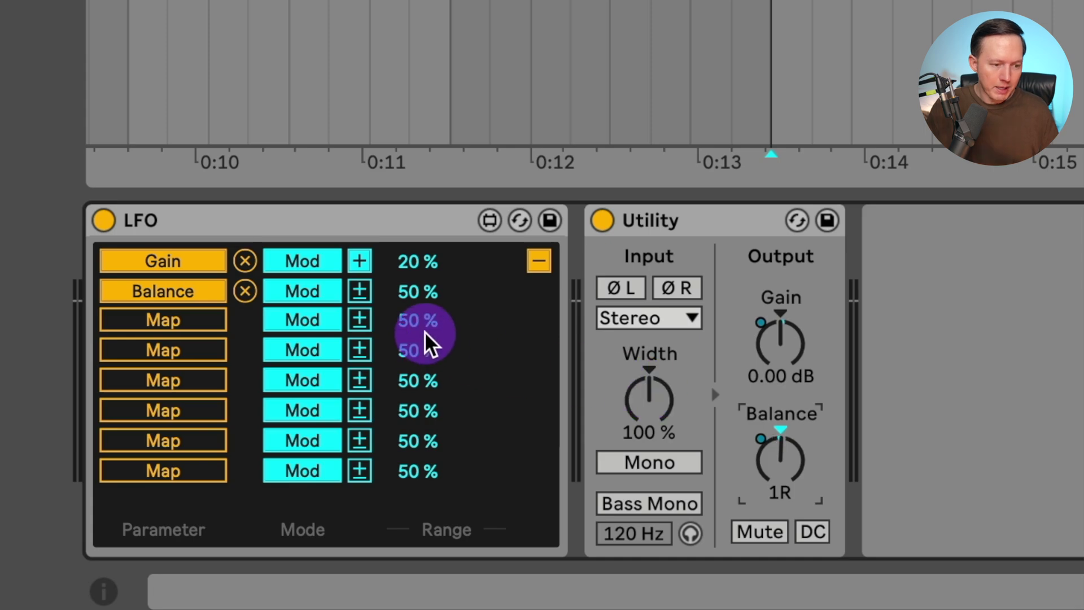
{"action": "left_click", "coordinate": [361, 288]}
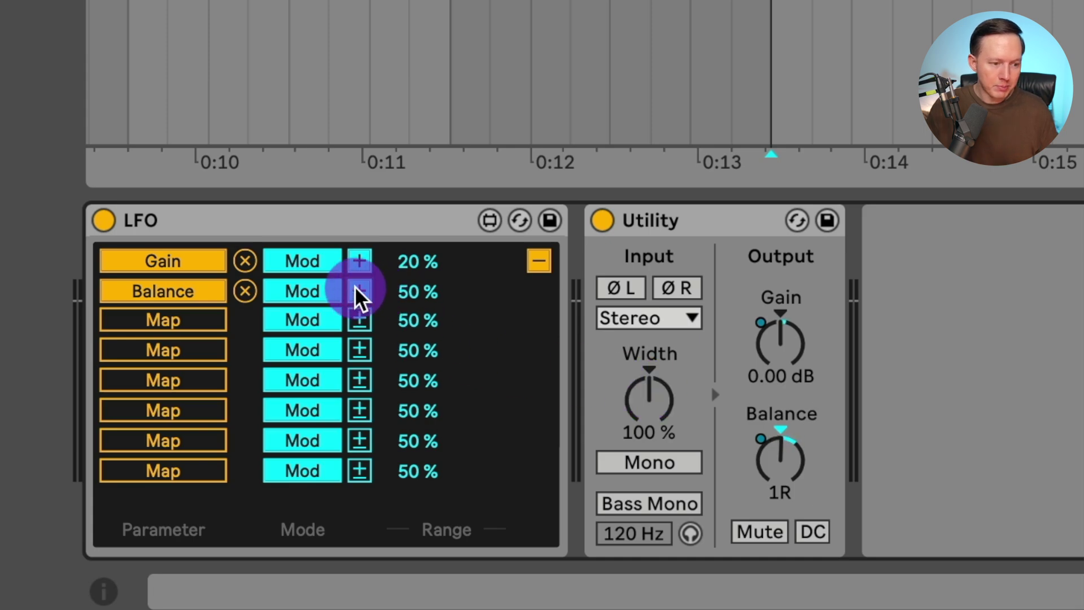
{"action": "left_click", "coordinate": [416, 290]}
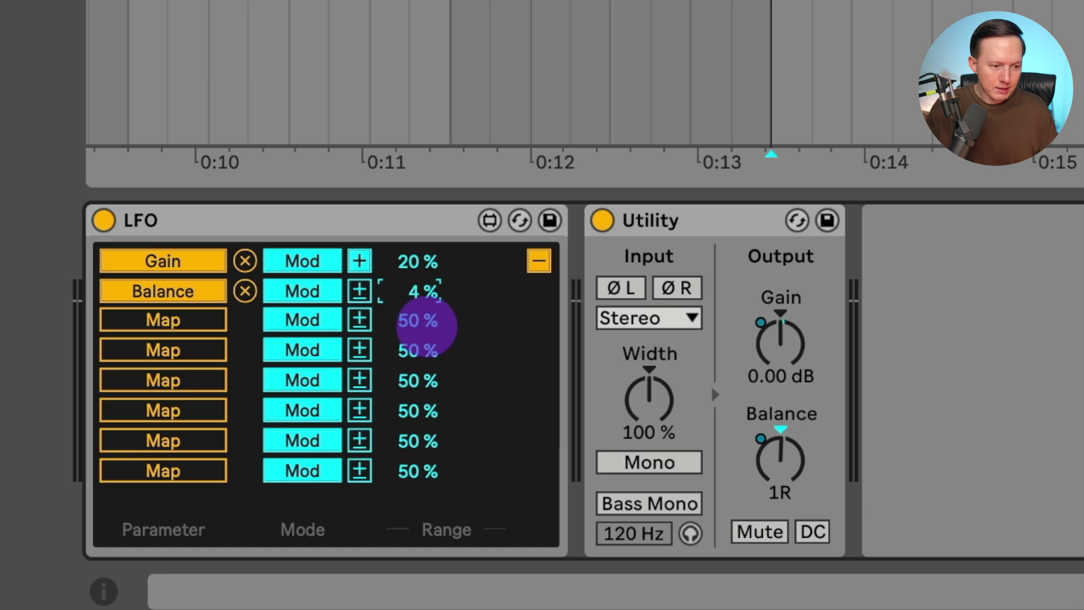
{"action": "left_click_drag", "start_coordinate": [428, 321], "coordinate": [430, 319]}
{"action": "key", "text": "space"}
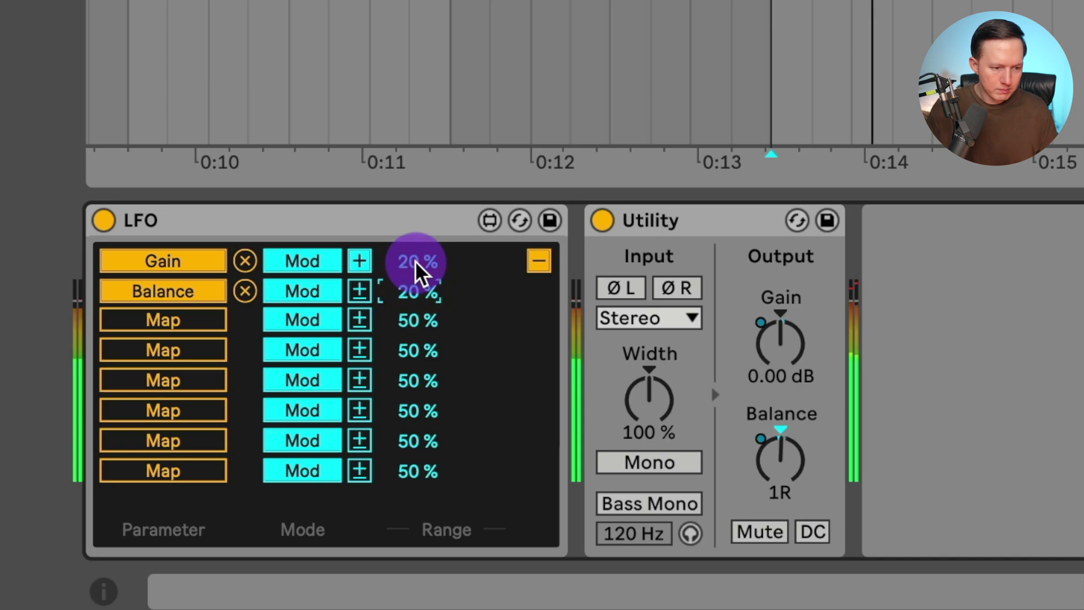
{"action": "key", "text": "alt+2"}
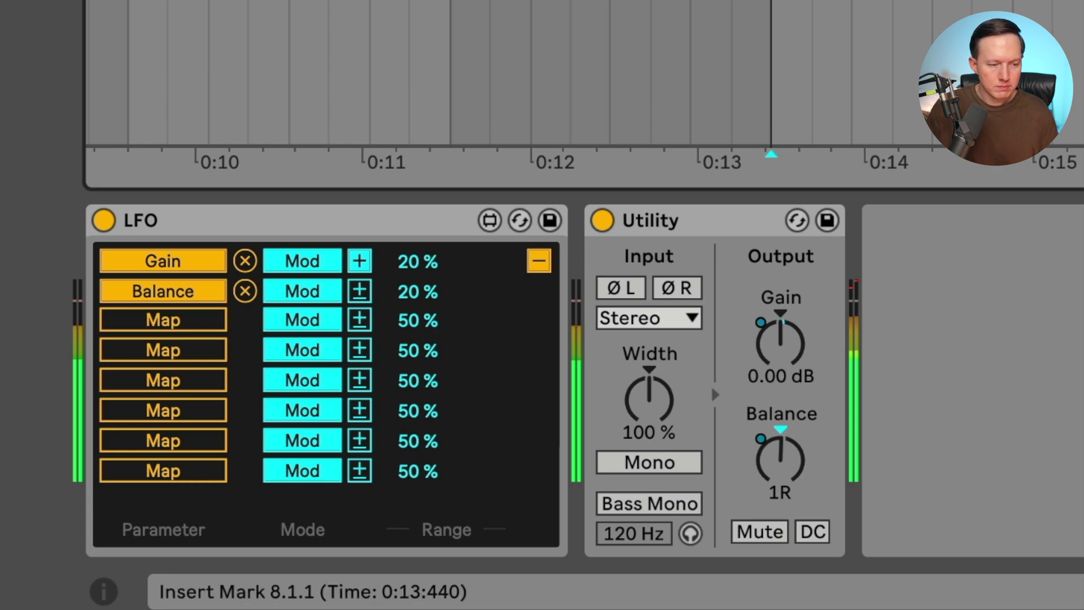
{"action": "mouse_move", "coordinate": [409, 293]}
{"action": "left_mouse_down"}
{"action": "mouse_move", "coordinate": [418, 277]}
{"action": "mouse_move", "coordinate": [410, 290]}
{"action": "mouse_move", "coordinate": [424, 288]}
{"action": "left_mouse_up"}
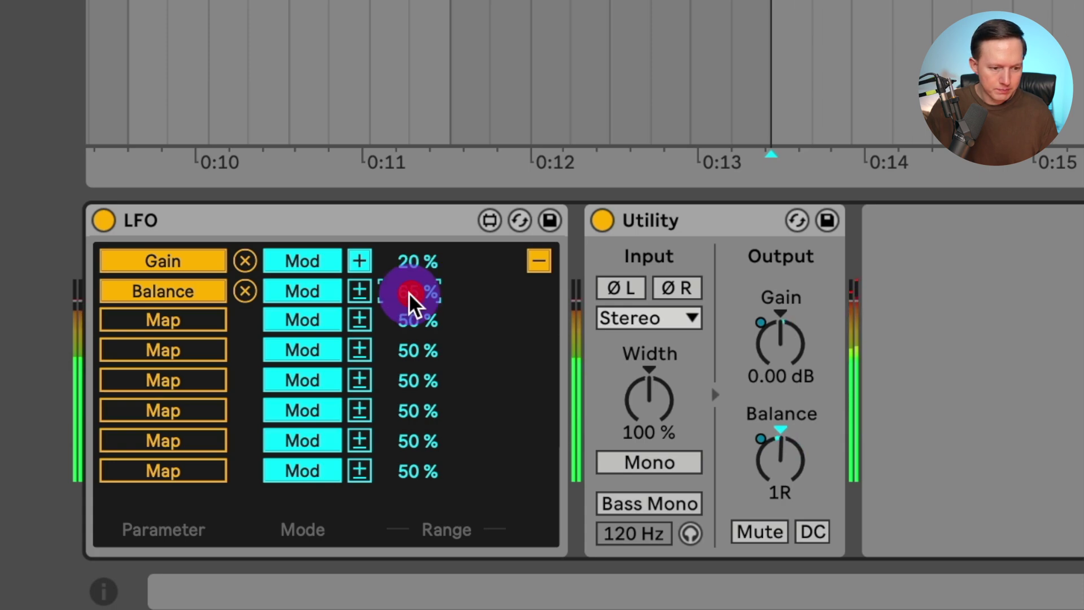
{"action": "left_click_drag", "start_coordinate": [409, 293], "coordinate": [409, 305]}
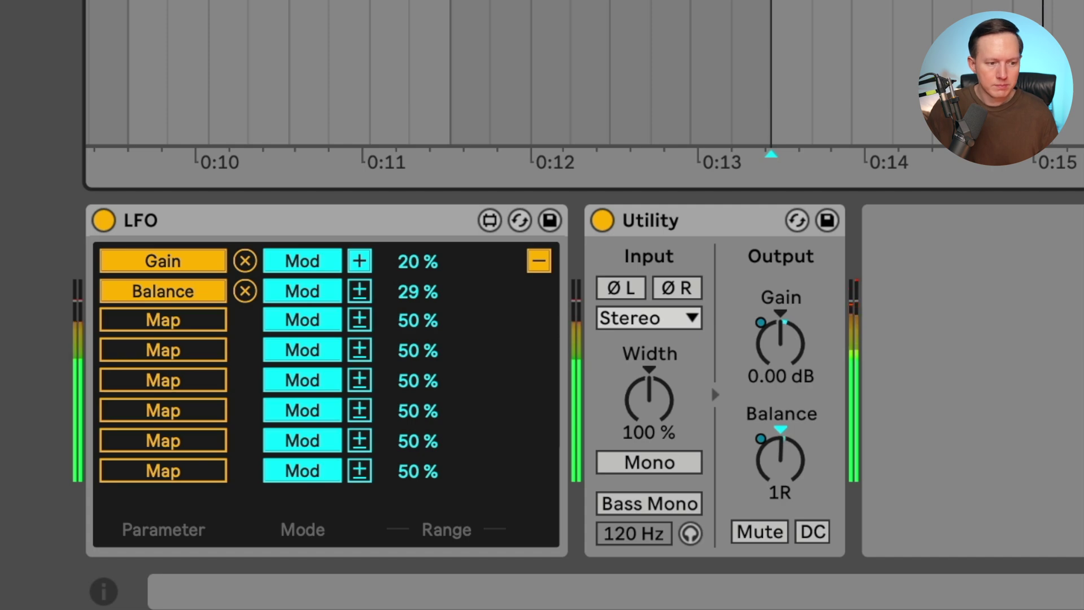
Return to the LFO's waveform view and reduce the Depth to 26.0 % while the loop plays.
{"action": "left_click", "coordinate": [409, 270]}
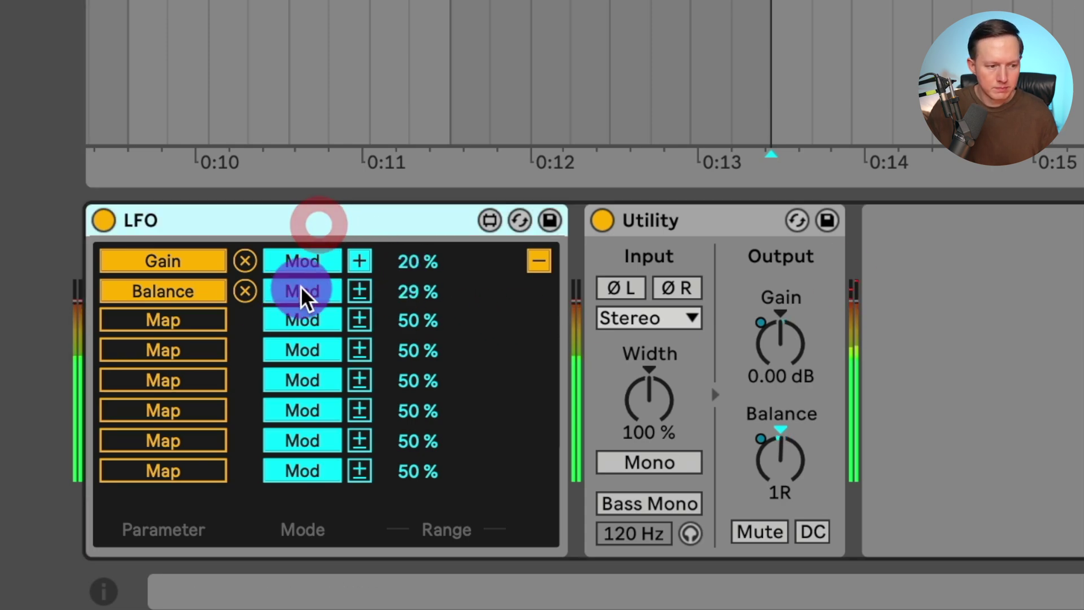
{"action": "left_click", "coordinate": [531, 264]}
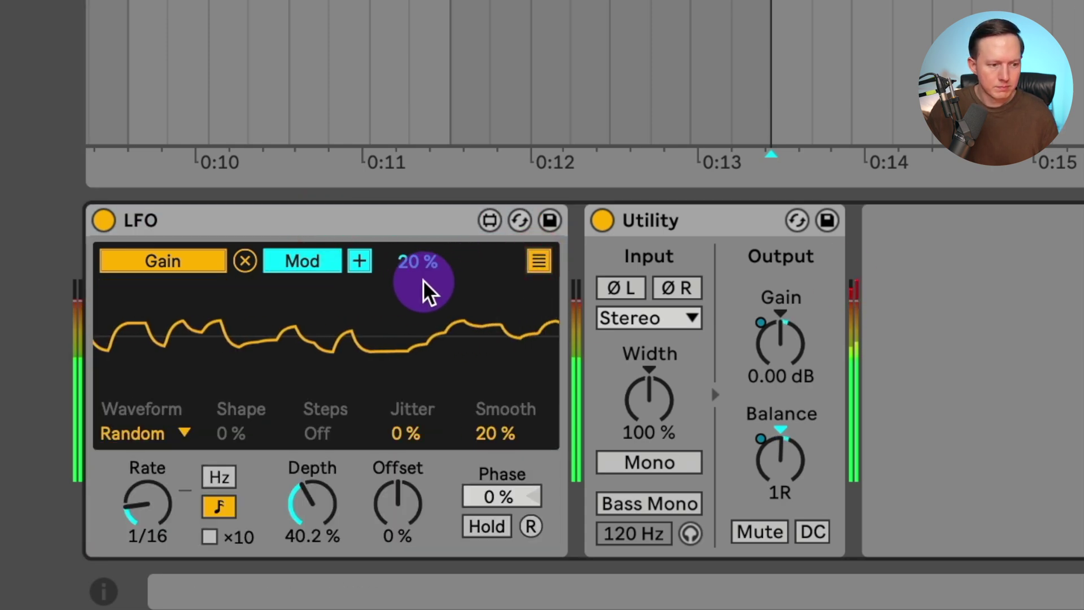
{"action": "left_click_drag", "start_coordinate": [305, 506], "coordinate": [350, 456]}
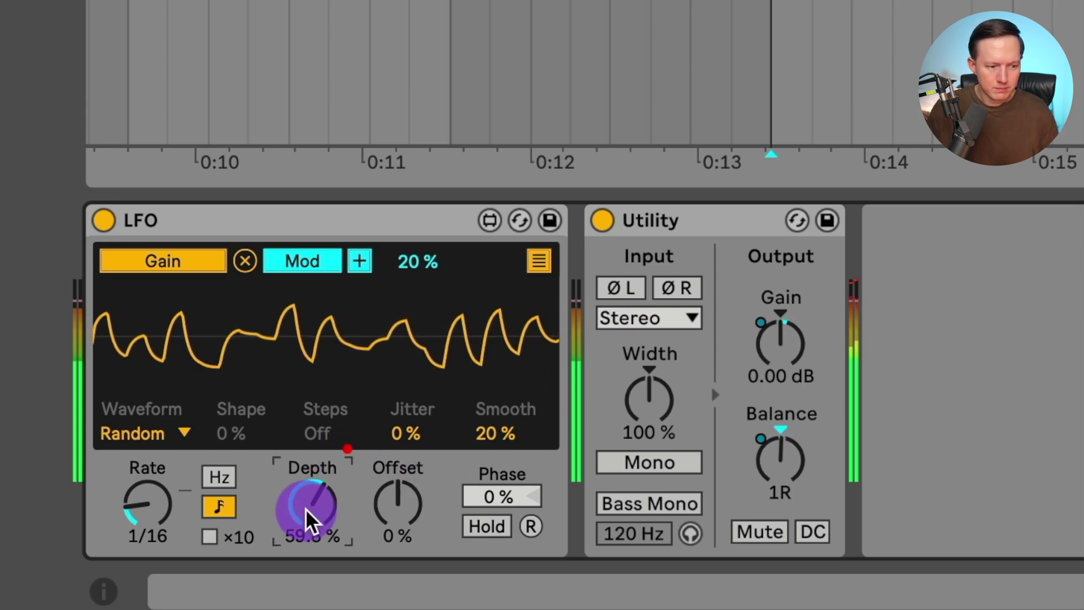
{"action": "left_click_drag", "start_coordinate": [309, 517], "coordinate": [341, 587]}
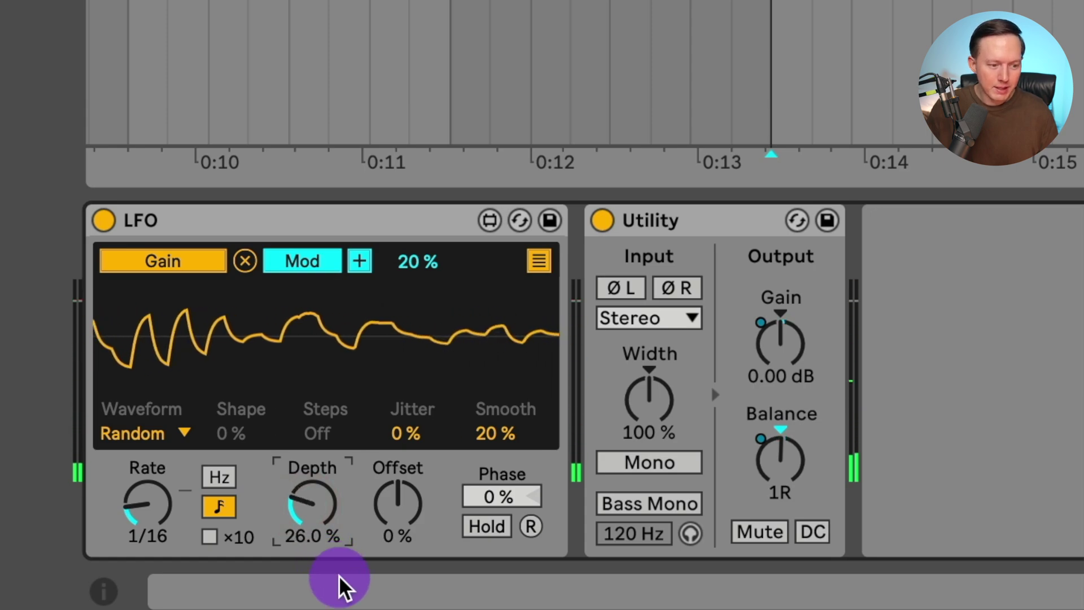
Lower the Utility's Gain to -2.00 dB while comparing the loop with the Utility bypassed and active.
{"action": "left_click_drag", "start_coordinate": [782, 356], "coordinate": [785, 361]}
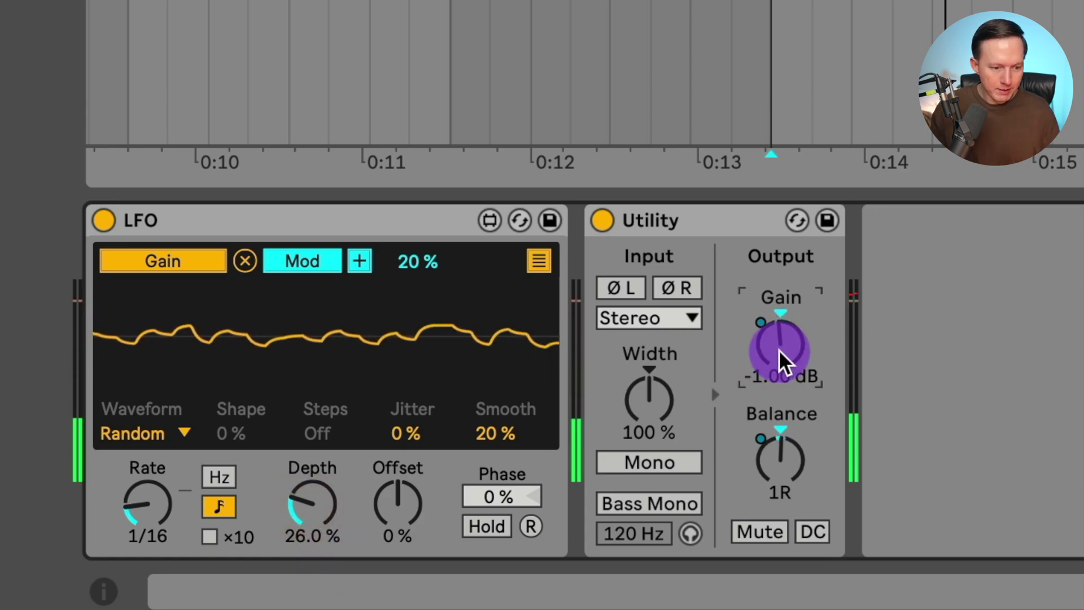
{"action": "left_click", "coordinate": [409, 474]}
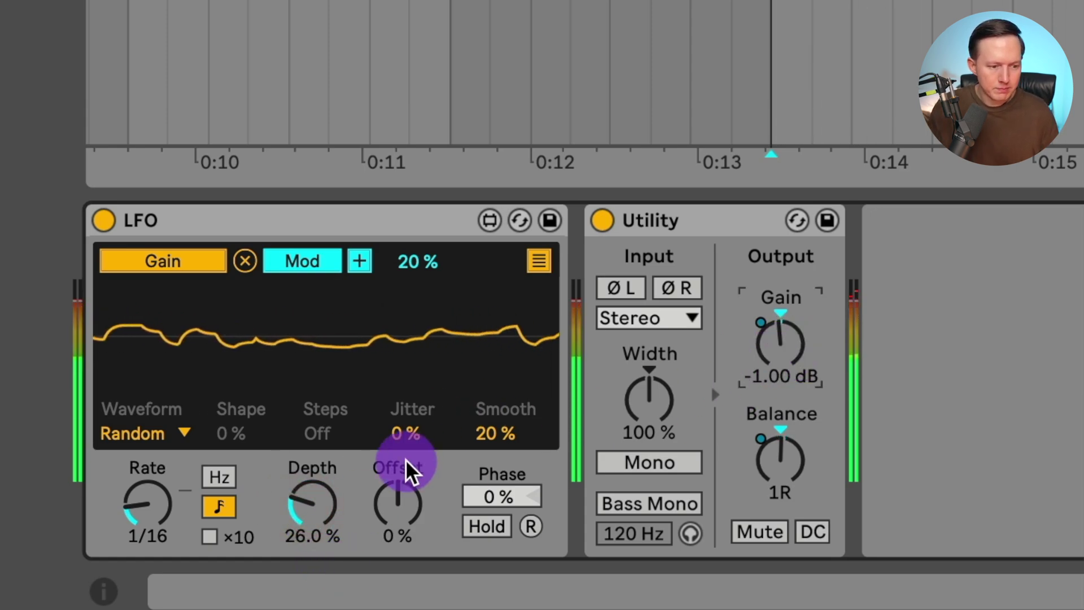
{"action": "left_click", "coordinate": [399, 501]}
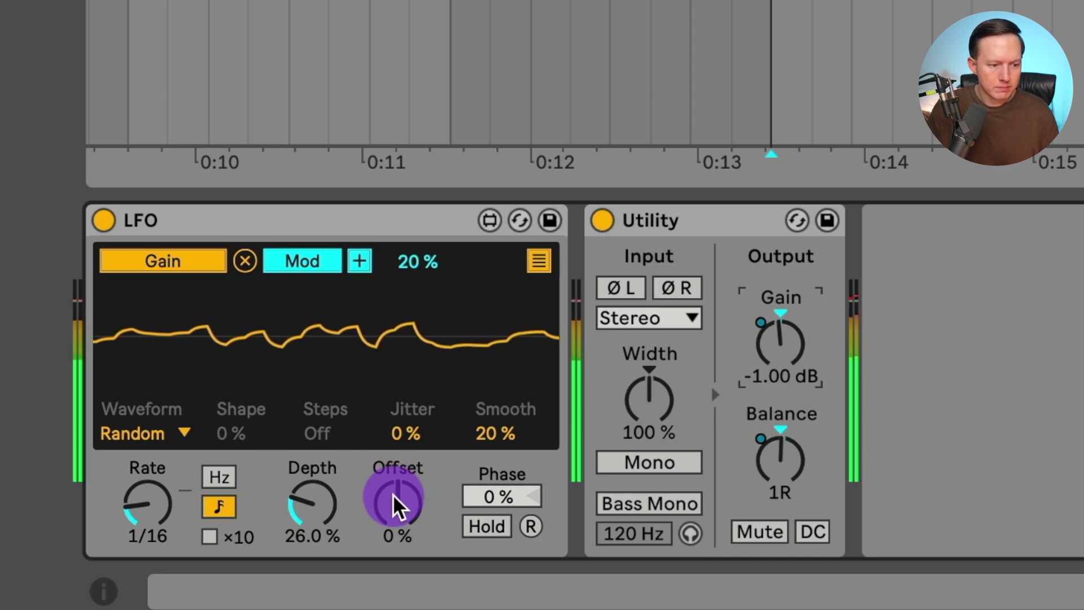
{"action": "left_click", "coordinate": [603, 221]}
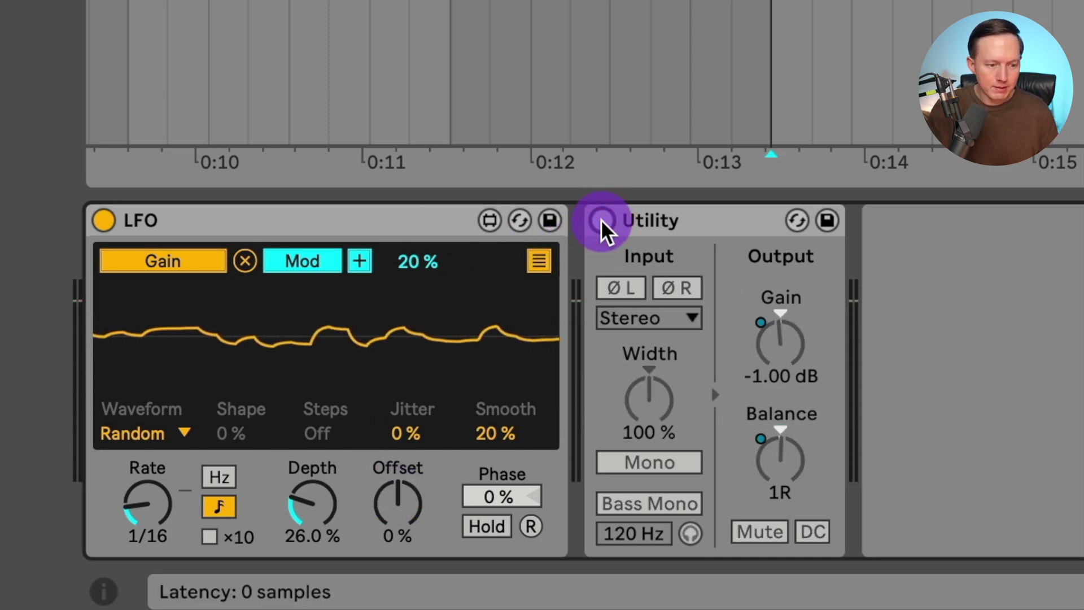
{"action": "key", "text": "space"}
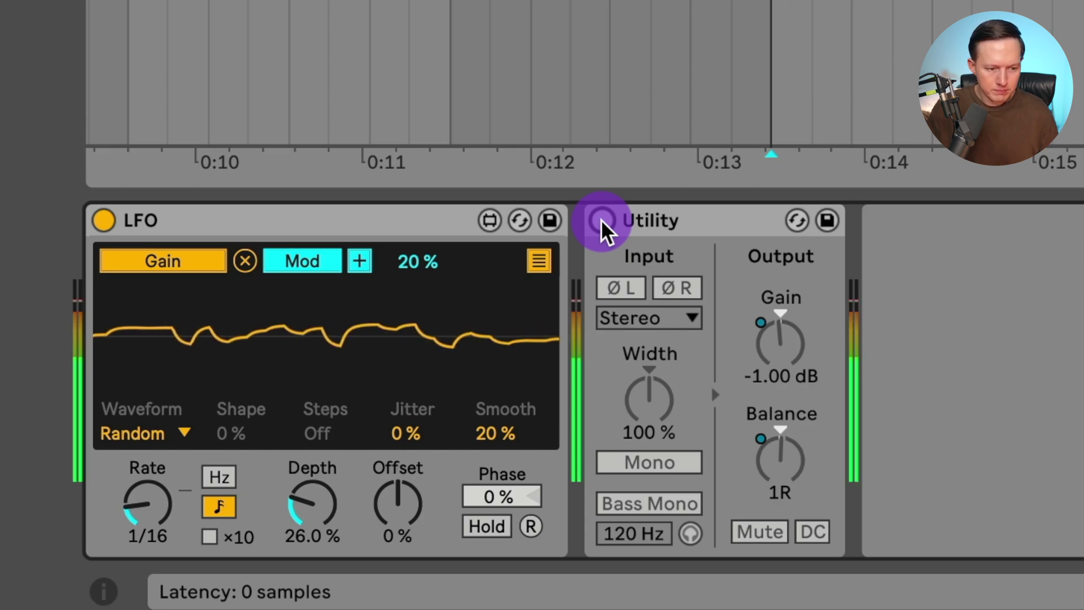
{"action": "left_click", "coordinate": [602, 222]}
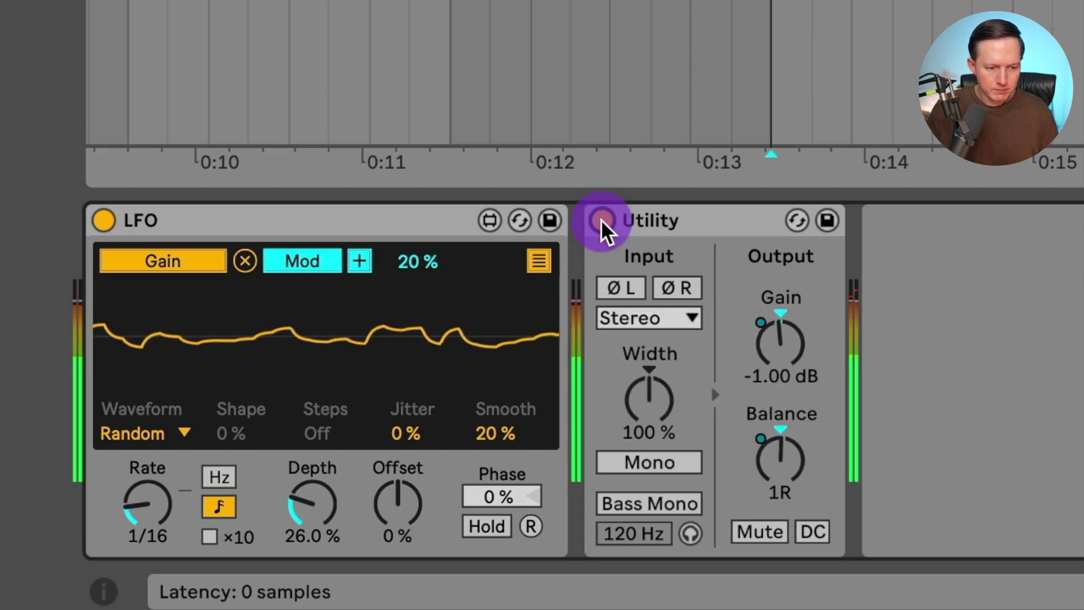
{"action": "left_click", "coordinate": [797, 358]}
{"action": "key", "text": "Down"}
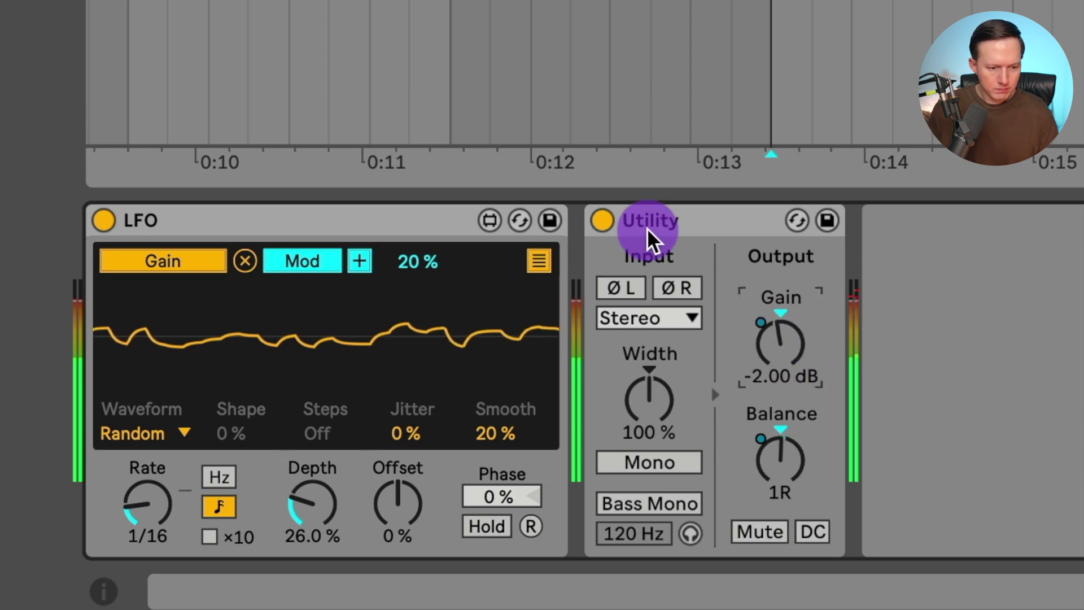
{"action": "left_click", "coordinate": [603, 220]}
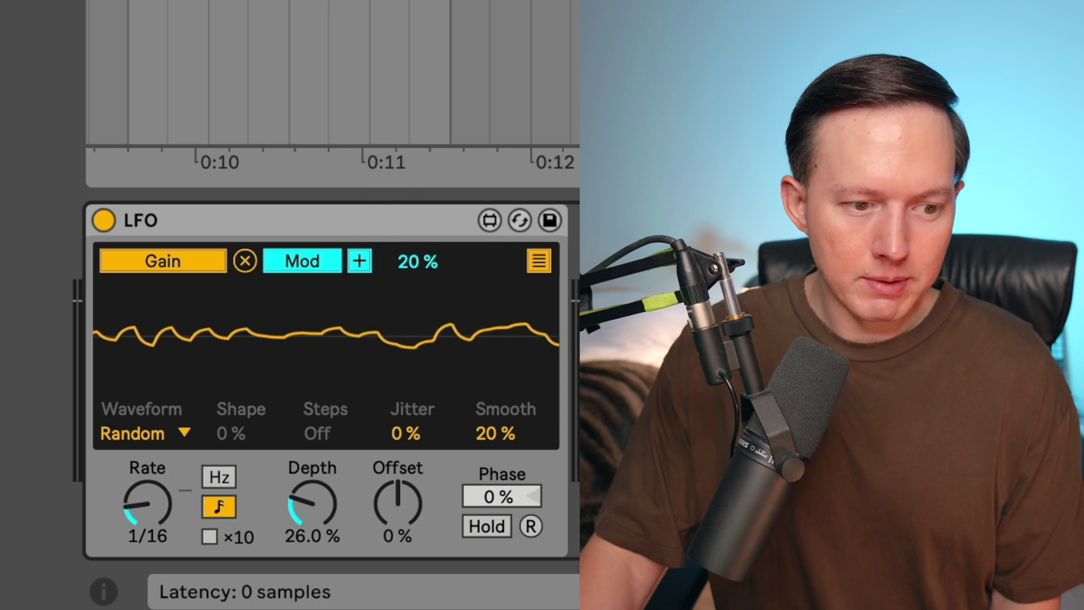
Copy the LFO and Utility together from the hat loop track to the end of the Serum track's device chain.
{"action": "left_click", "coordinate": [400, 226]}
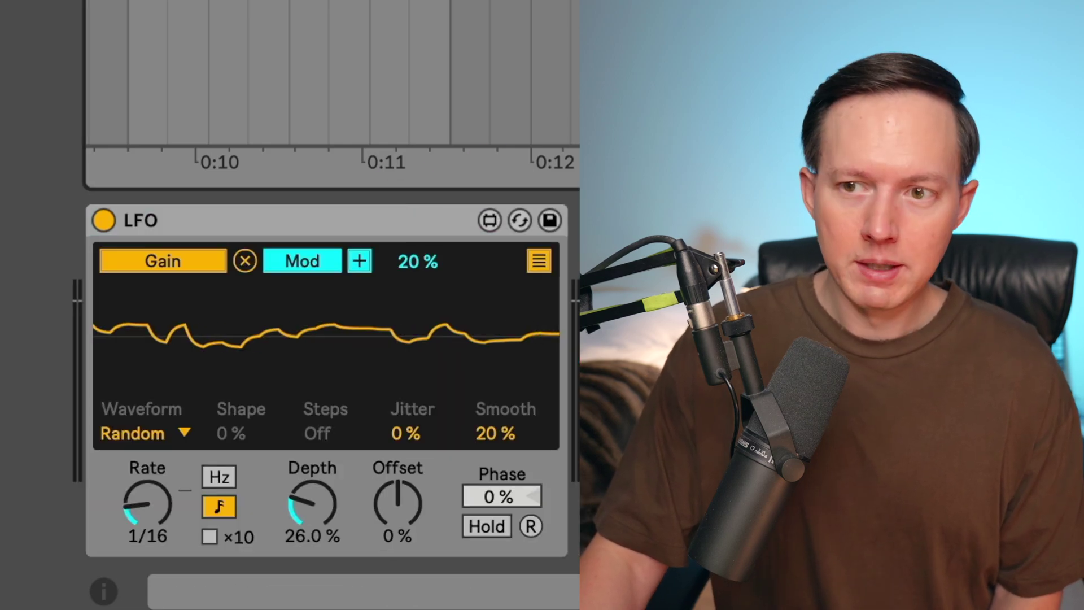
{"action": "left_click", "coordinate": [222, 286]}
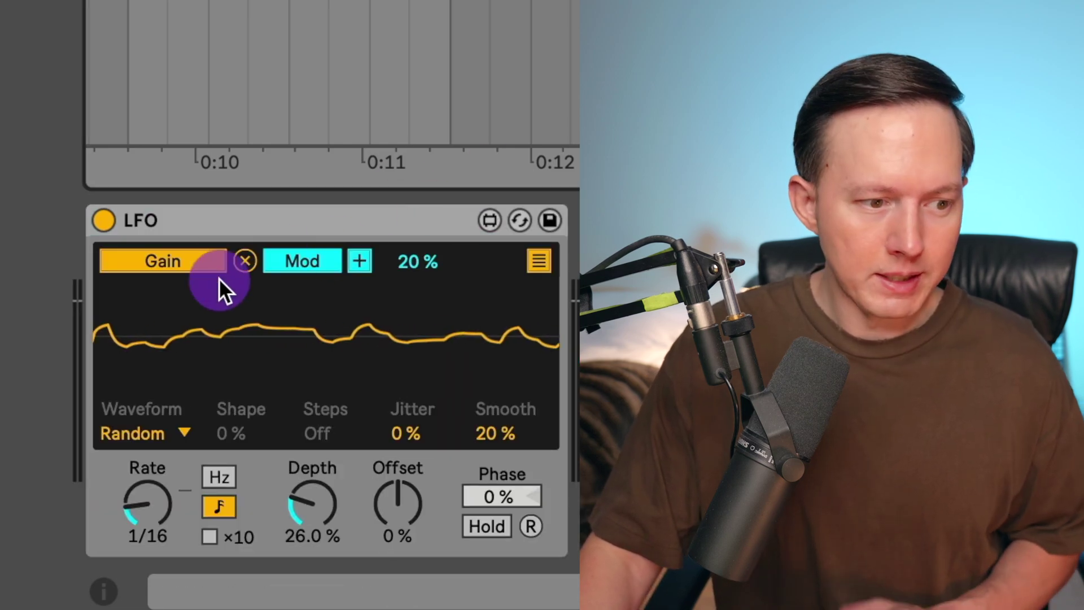
{"action": "left_click", "coordinate": [204, 211]}
{"action": "left_click", "coordinate": [228, 465], "text": "shift"}
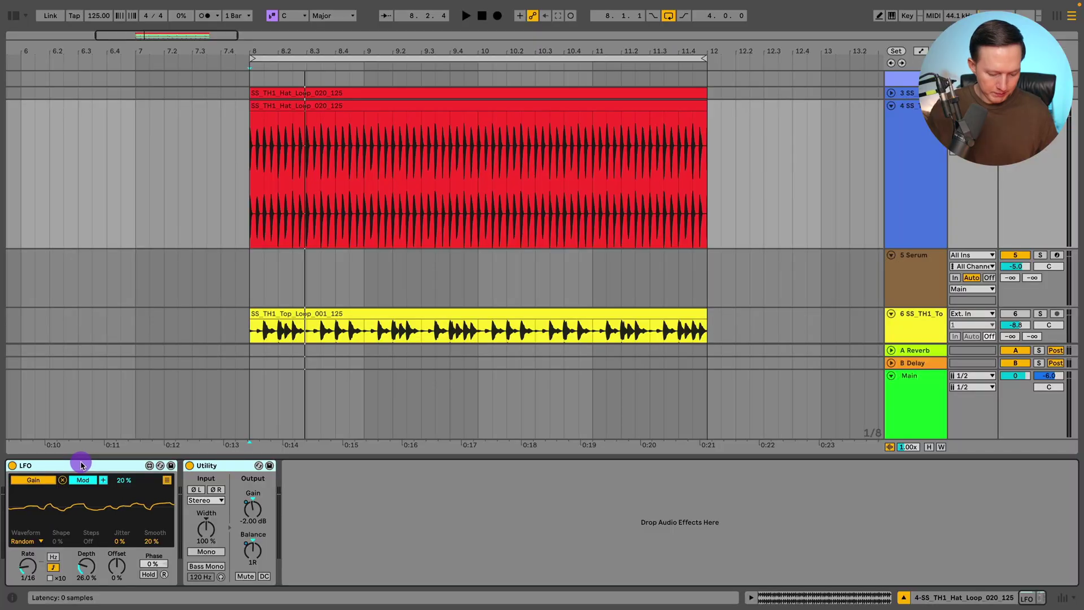
{"action": "mouse_move", "coordinate": [81, 465]}
{"action": "left_mouse_down"}
{"action": "mouse_move", "coordinate": [777, 316]}
{"action": "mouse_move", "coordinate": [925, 267]}
{"action": "mouse_move", "coordinate": [642, 522]}
{"action": "mouse_move", "coordinate": [592, 525]}
{"action": "left_mouse_up"}
Delete the Serum track's original Utility and EQ Eight, and arm the track to audition the synth through the modulation.
{"action": "left_click", "coordinate": [483, 466]}
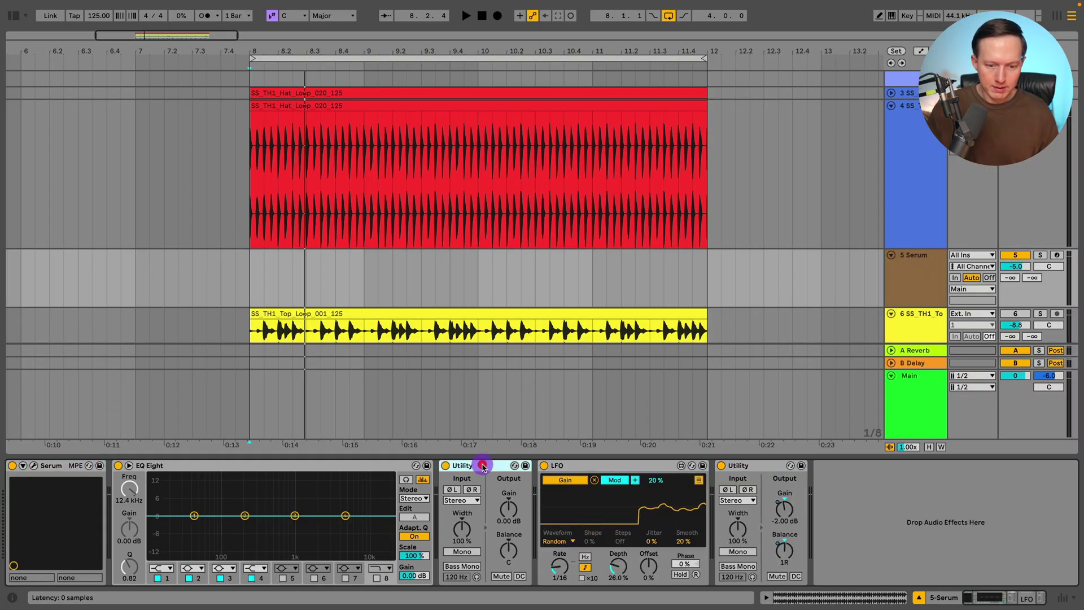
{"action": "key", "text": "Delete"}
{"action": "left_click", "coordinate": [333, 466]}
{"action": "key", "text": "Delete"}
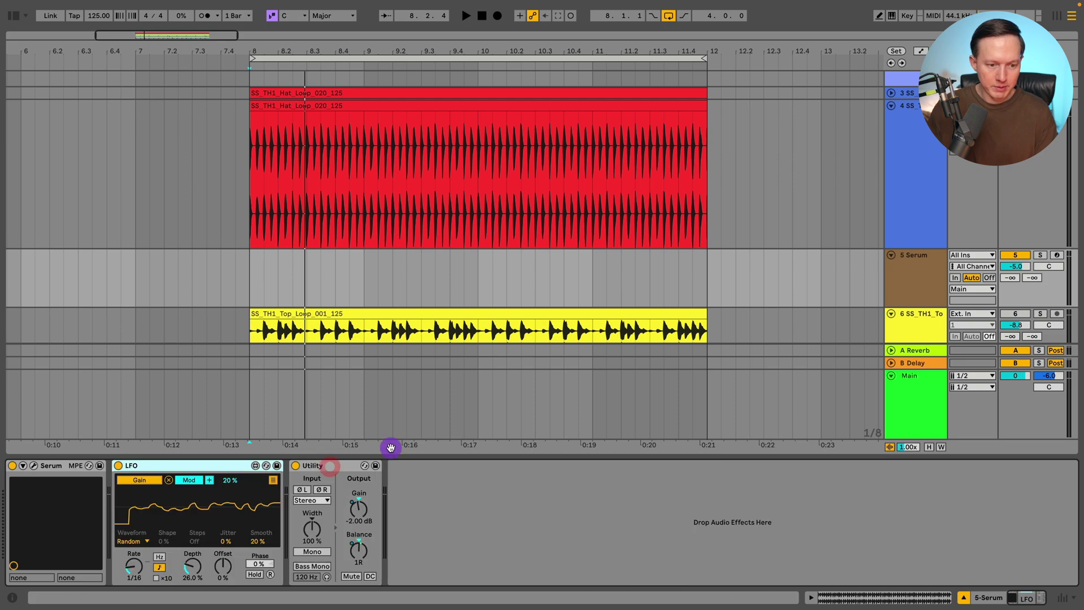
{"action": "left_click", "coordinate": [1057, 254]}
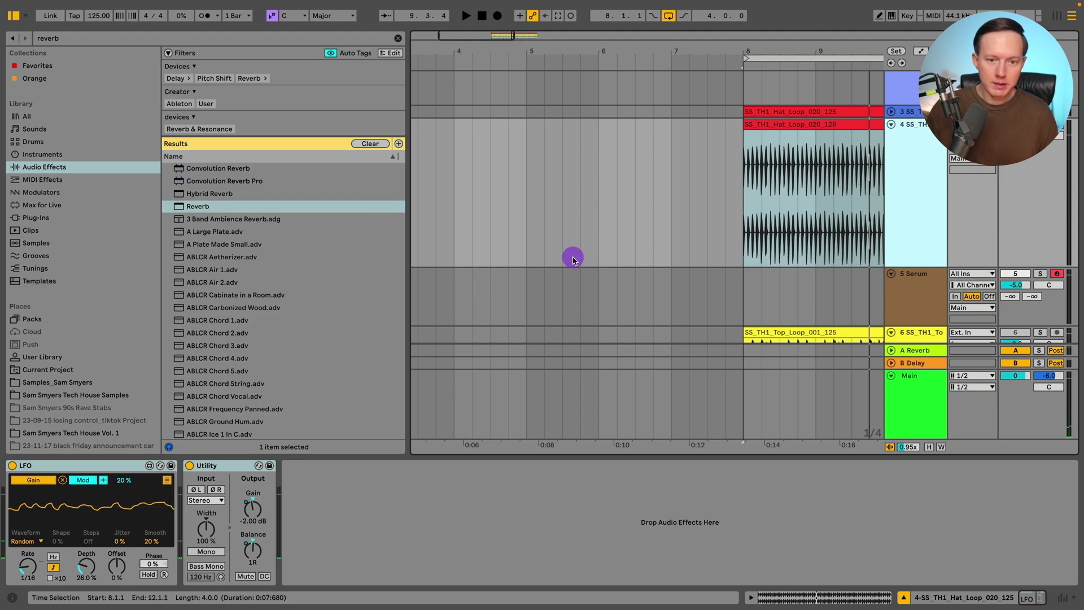
Add a Reverb after the Utility on the hat loop track and set its Dry/Wet to 67 %.
{"action": "scroll", "coordinate": [582, 259], "scroll_direction": "right", "scroll_amount": 5}
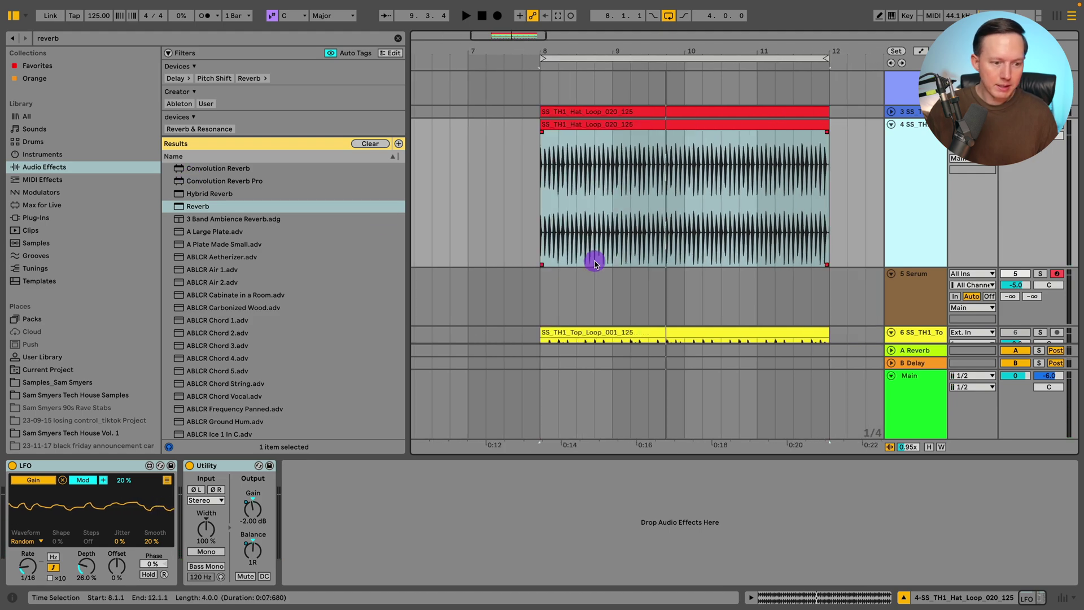
{"action": "left_click_drag", "start_coordinate": [203, 208], "coordinate": [323, 542]}
{"action": "left_click", "coordinate": [16, 15]}
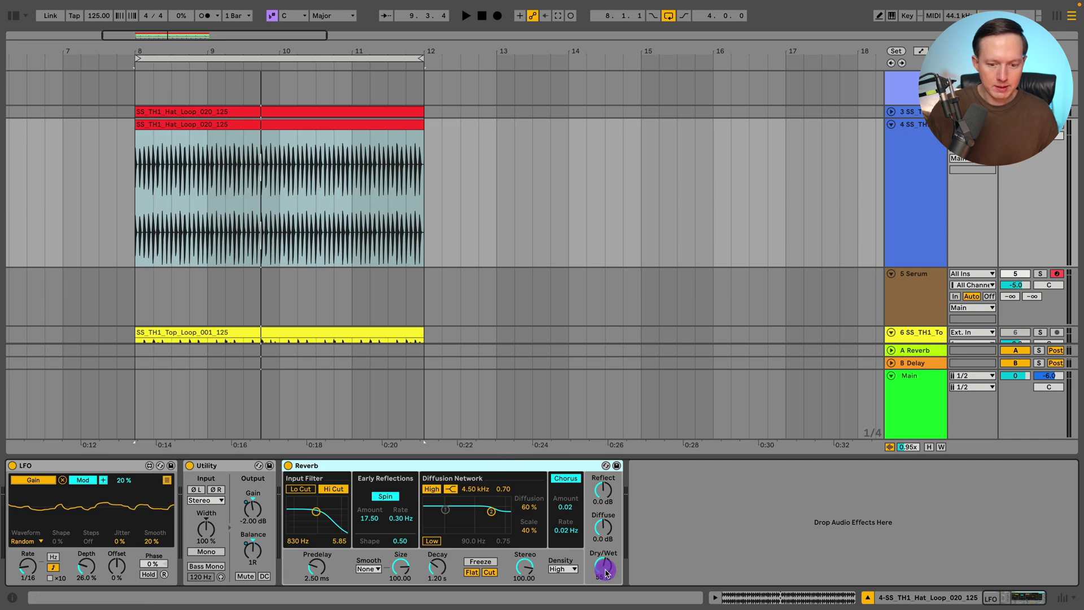
{"action": "left_click_drag", "start_coordinate": [602, 564], "coordinate": [605, 559]}
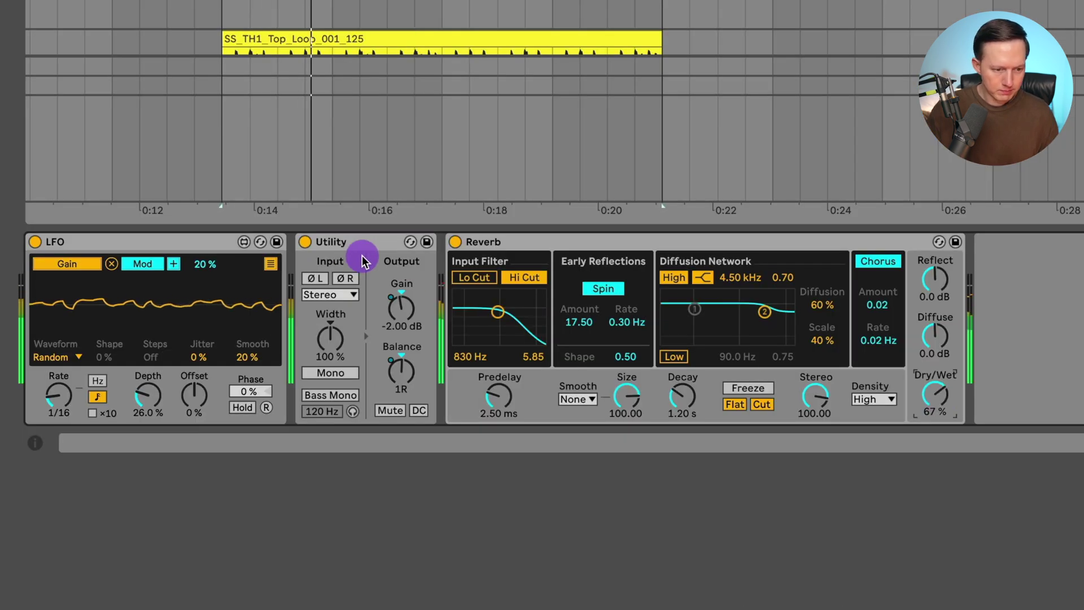
Bypass the Utility and map the LFO's third modulation slot to the Reverb's Dry/Wet with a 32 % range.
{"action": "left_click", "coordinate": [305, 242]}
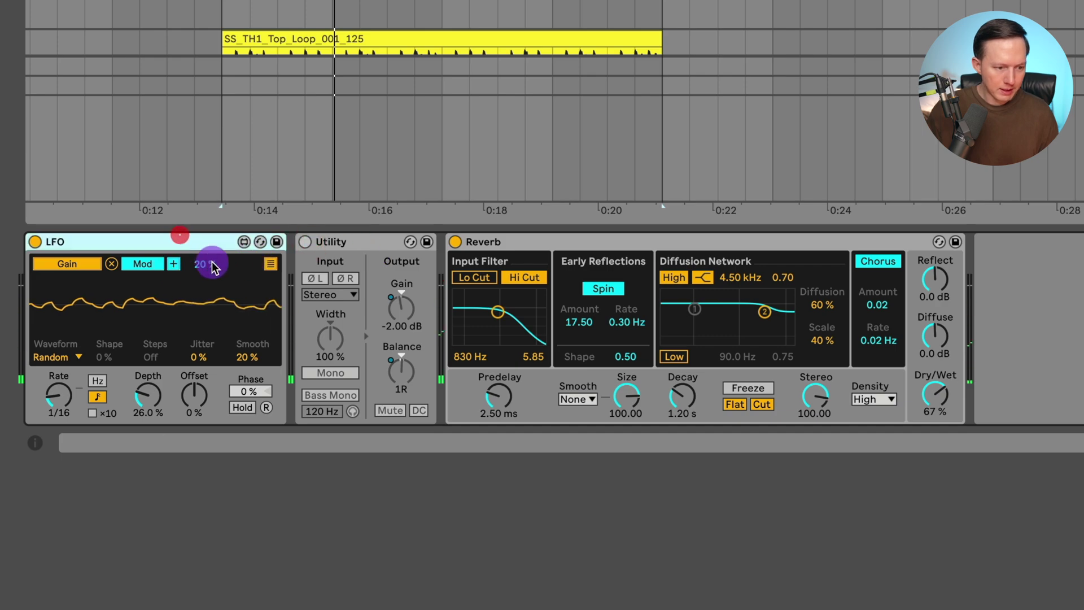
{"action": "left_click", "coordinate": [270, 264]}
{"action": "left_click", "coordinate": [57, 296]}
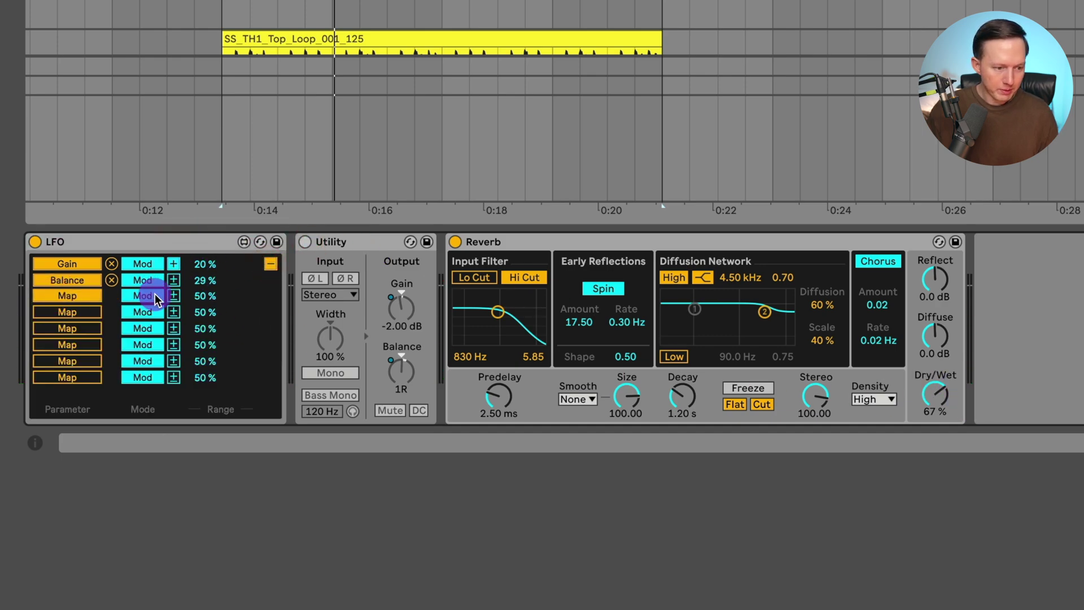
{"action": "left_click", "coordinate": [934, 393]}
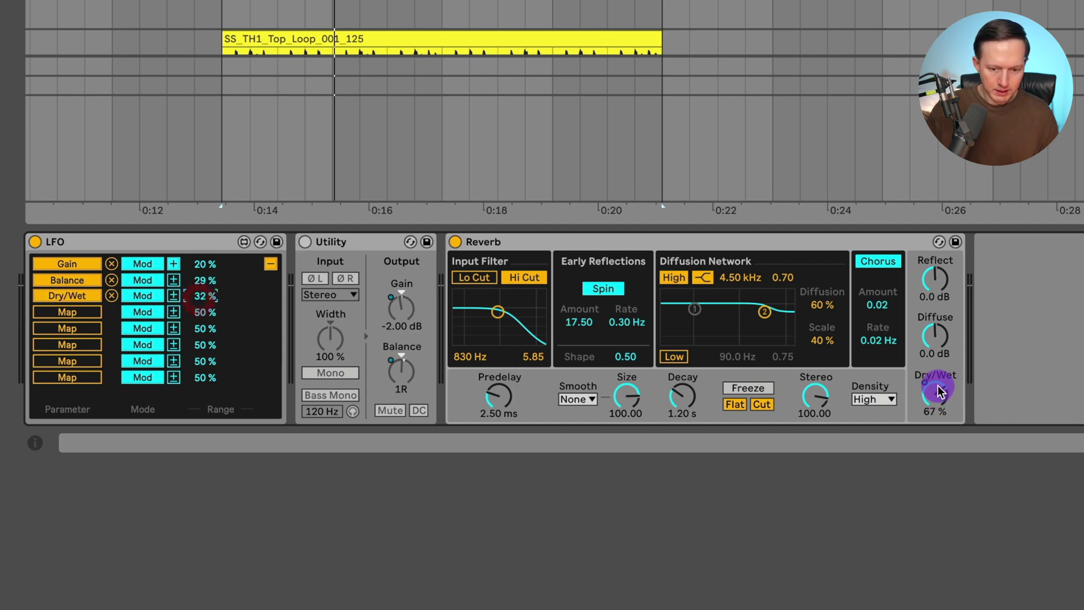
Play the loop with the Reverb's Dry/Wet at 0.0 % and raise its LFO modulation range to 77 %.
{"action": "key", "text": "space"}
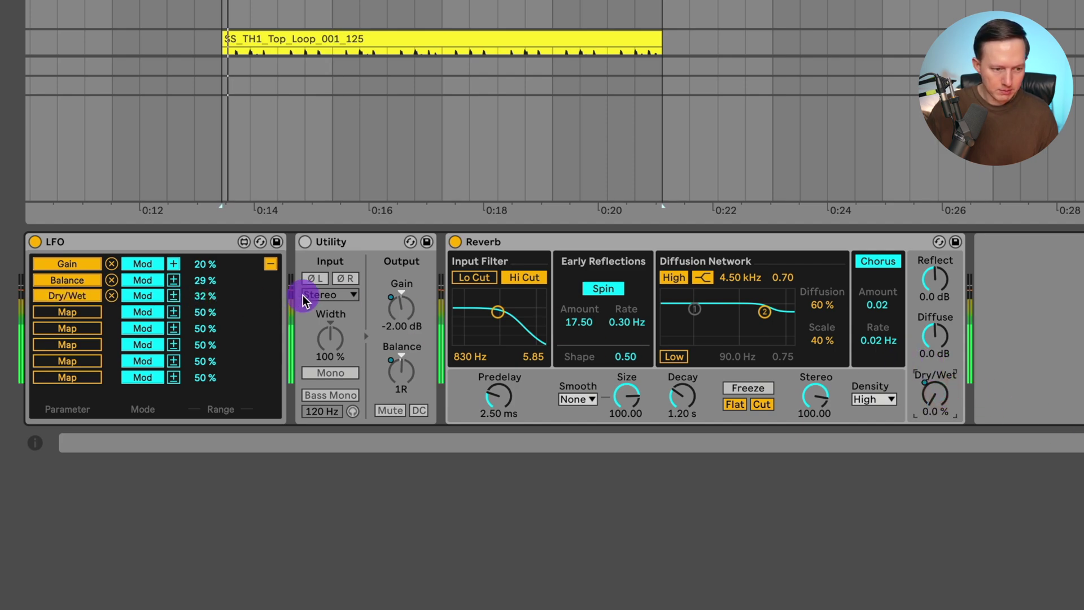
{"action": "left_click", "coordinate": [197, 280]}
{"action": "left_click_drag", "start_coordinate": [204, 295], "coordinate": [209, 273]}
Turn off the Reverb's Lo Cut and Hi Cut input filters, and set Size to 1.03 and Decay to 814 ms.
{"action": "left_click_drag", "start_coordinate": [684, 395], "coordinate": [685, 390]}
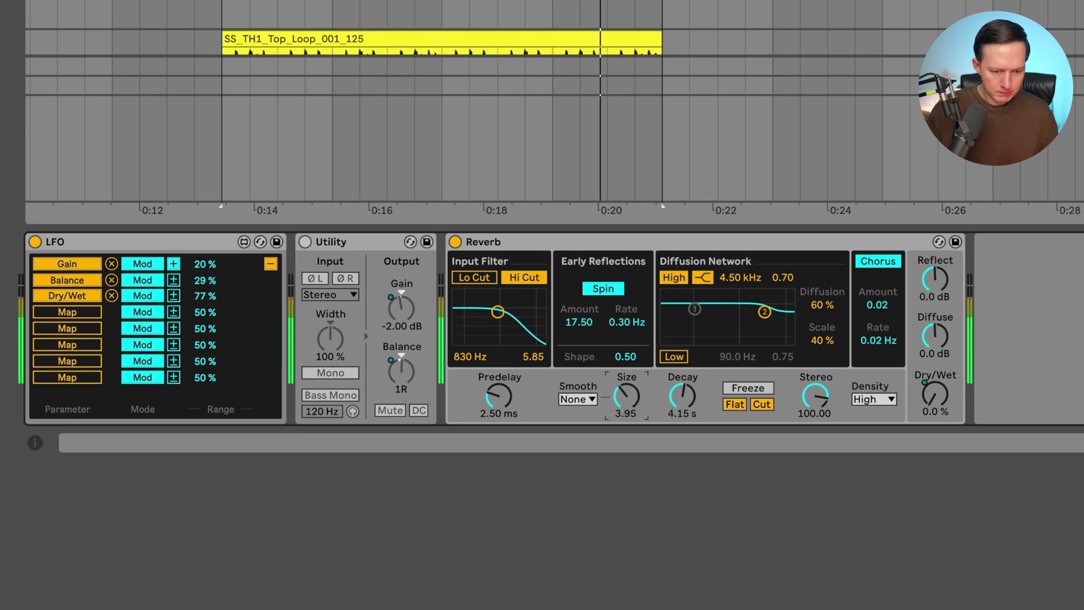
{"action": "left_click", "coordinate": [490, 276]}
{"action": "left_click", "coordinate": [489, 277]}
{"action": "left_click", "coordinate": [515, 276]}
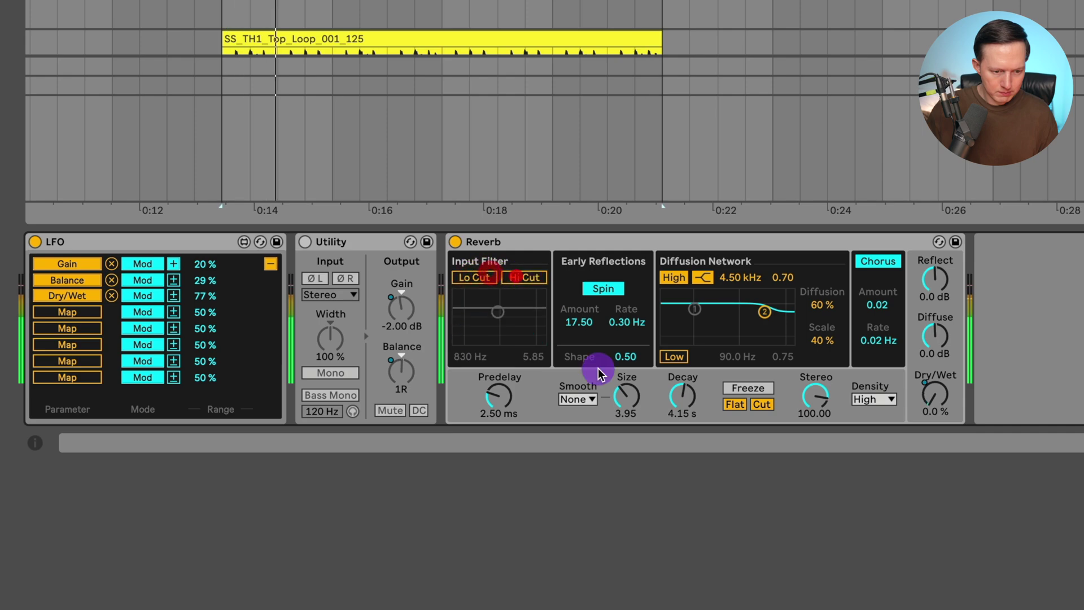
{"action": "left_click", "coordinate": [682, 396]}
{"action": "mouse_move", "coordinate": [682, 395]}
{"action": "left_mouse_down"}
{"action": "mouse_move", "coordinate": [683, 413]}
{"action": "mouse_move", "coordinate": [630, 401]}
{"action": "mouse_move", "coordinate": [687, 402]}
{"action": "mouse_move", "coordinate": [687, 385]}
{"action": "left_mouse_up"}
{"action": "left_click", "coordinate": [688, 390]}
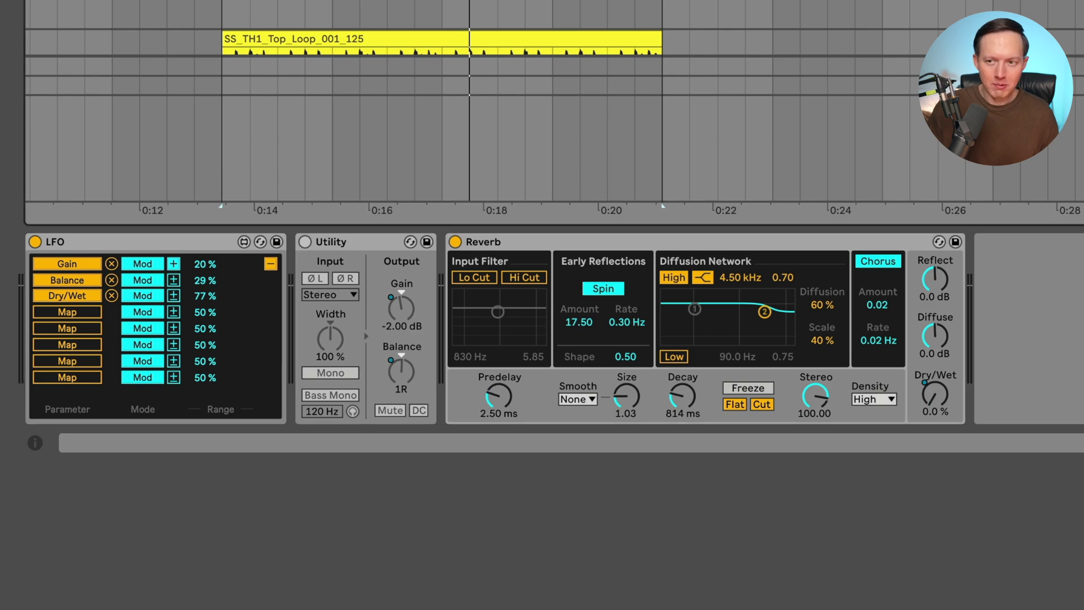
Play the loop, set the LFO's range for the Reverb's Dry/Wet to 28 %, and compare the sound with the Reverb bypassed and active.
{"action": "key", "text": "space"}
{"action": "scroll", "coordinate": [441, 42], "scroll_direction": "down", "scroll_amount": 3}
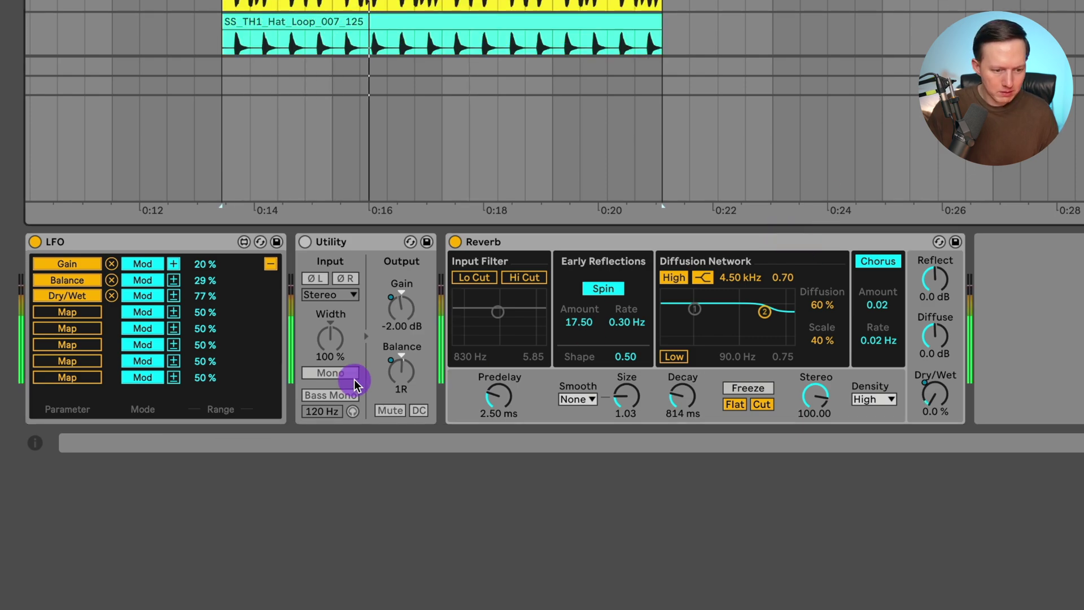
{"action": "left_click_drag", "start_coordinate": [205, 296], "coordinate": [204, 304]}
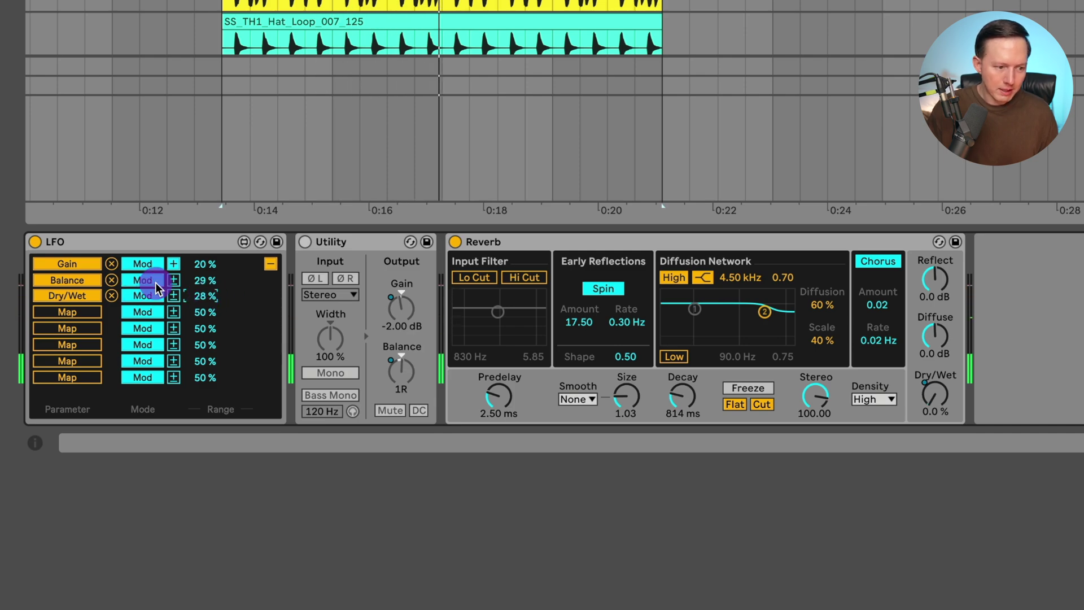
{"action": "left_click", "coordinate": [456, 243]}
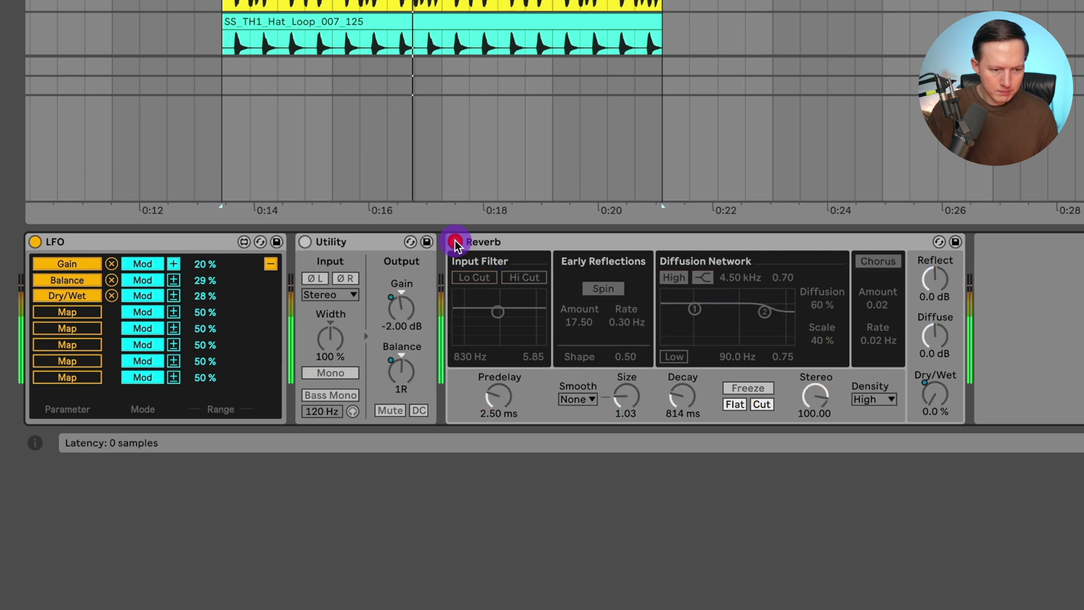
{"action": "left_click", "coordinate": [456, 243]}
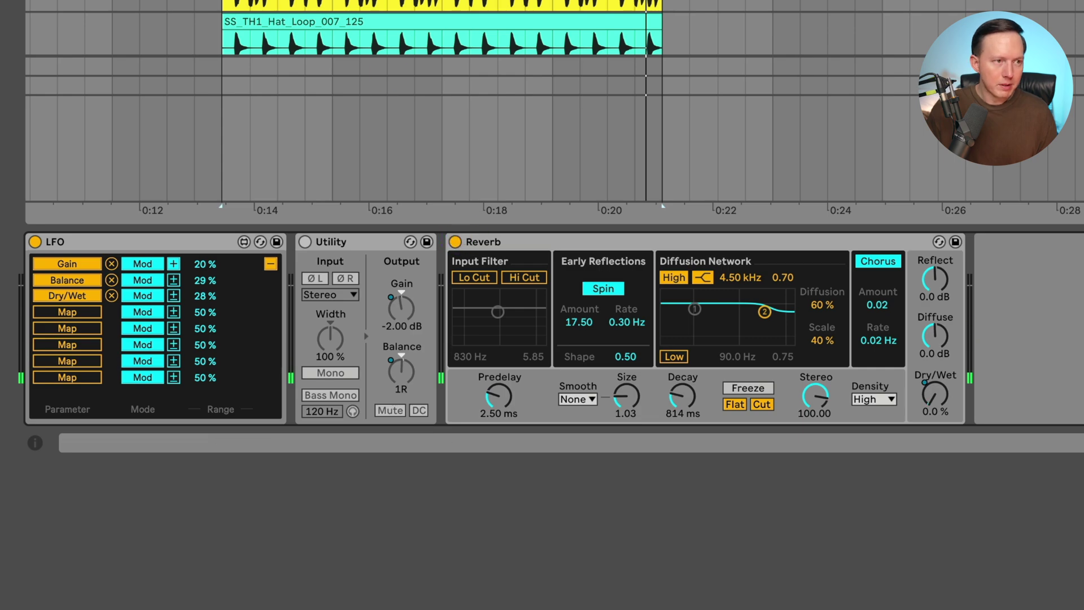
Add a Phaser-Flanger after the Reverb on the hat loop track and bypass the Reverb.
{"action": "key", "text": "ctrl+alt+b"}
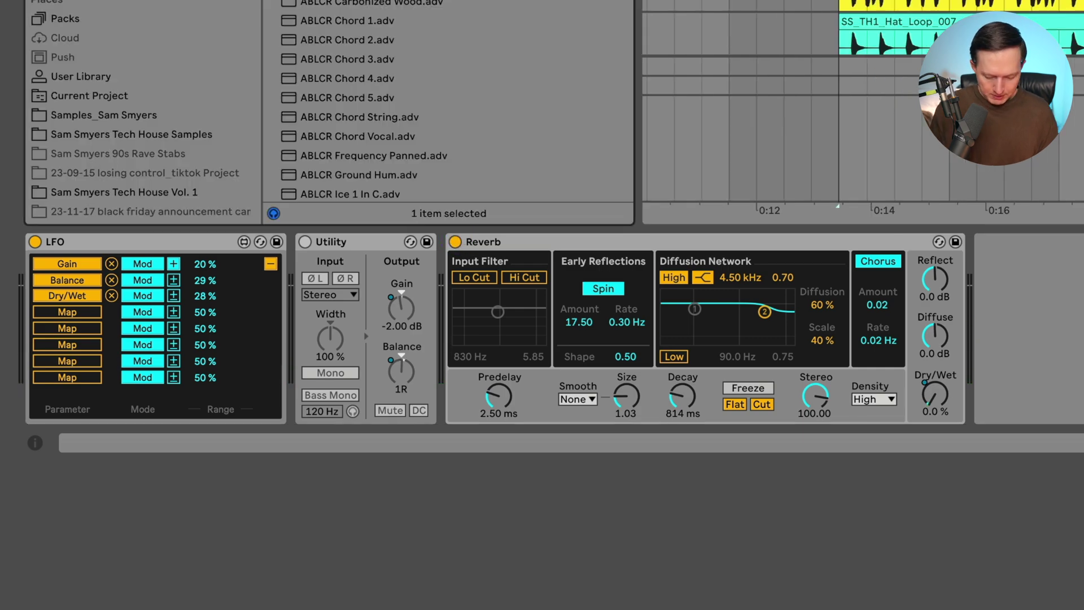
{"action": "scroll", "coordinate": [446, 107], "scroll_direction": "down", "scroll_amount": 10}
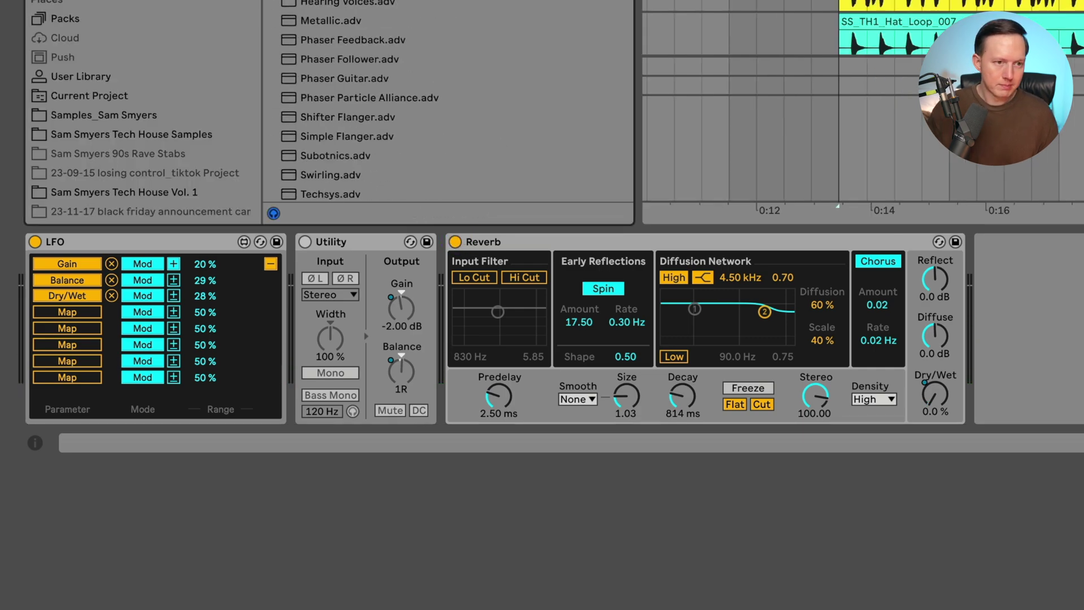
{"action": "left_click_drag", "start_coordinate": [350, 3], "coordinate": [1063, 304]}
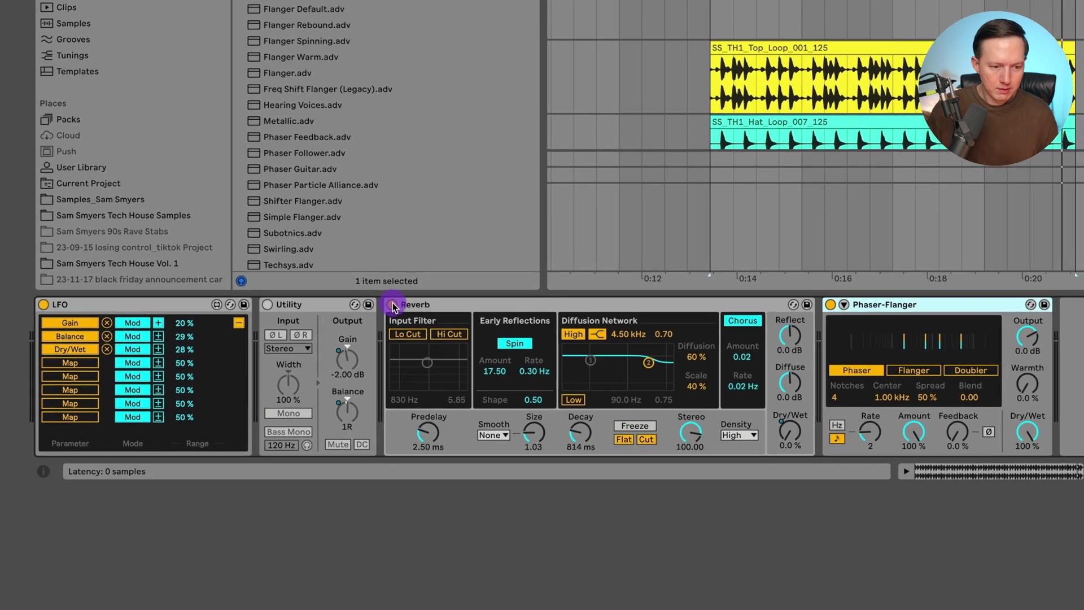
{"action": "left_click", "coordinate": [391, 305]}
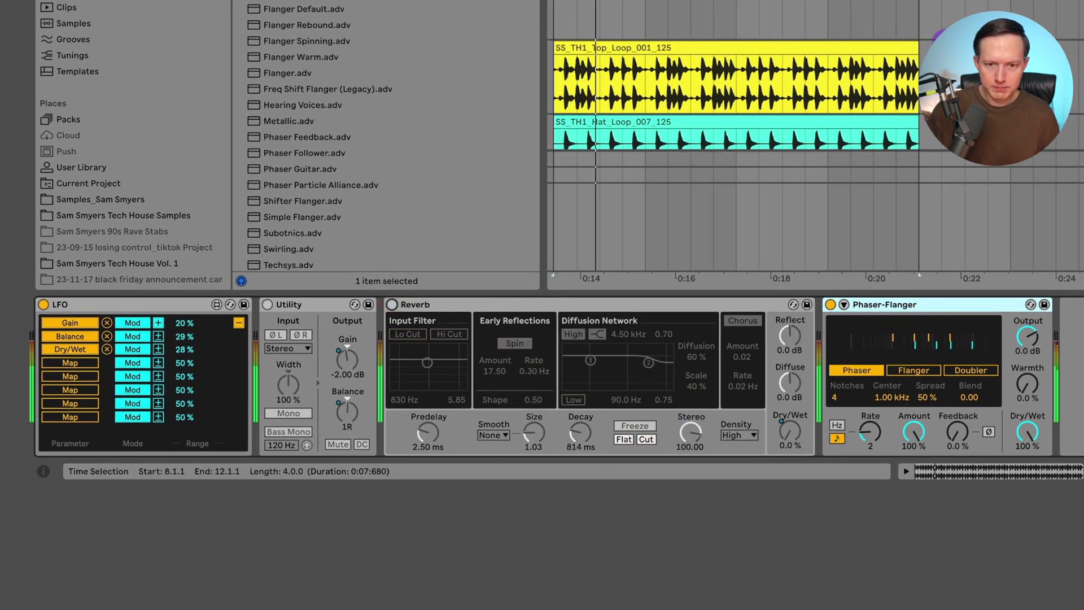
Switch the Phaser-Flanger's modulation rate to Hz, and set Freq to 1.59 Hz and Feedback to 35 %.
{"action": "scroll", "coordinate": [760, 102], "scroll_direction": "up", "scroll_amount": 3}
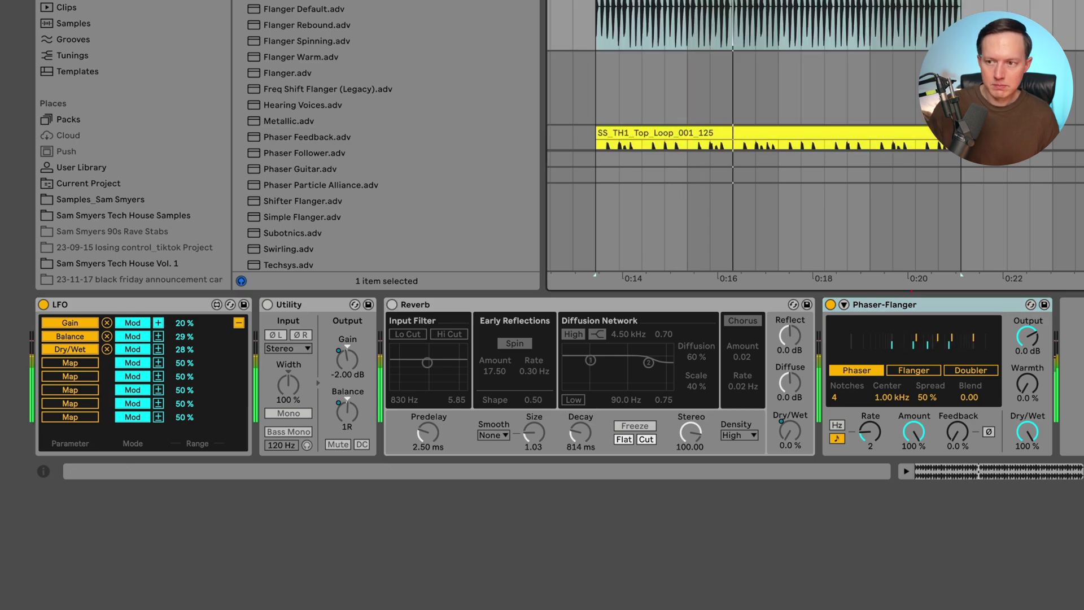
{"action": "left_click_drag", "start_coordinate": [870, 432], "coordinate": [871, 452]}
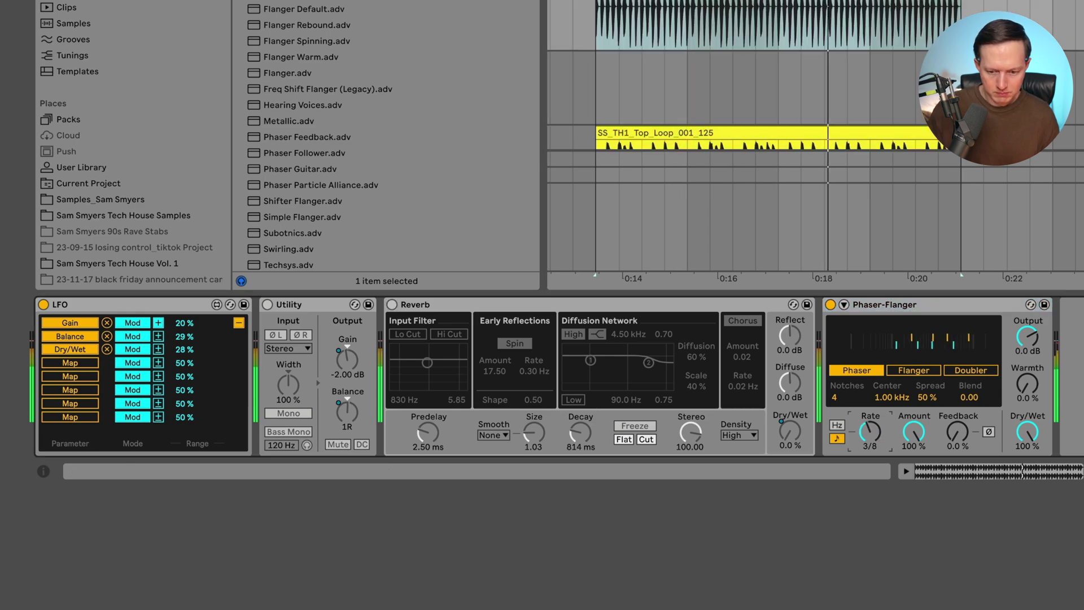
{"action": "left_click", "coordinate": [837, 425]}
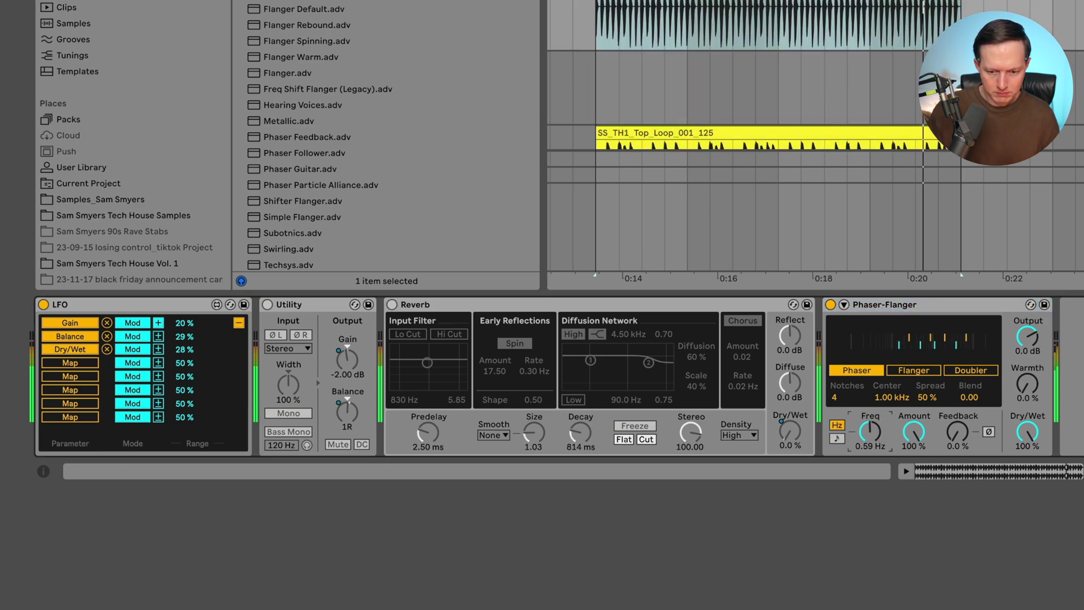
{"action": "left_click_drag", "start_coordinate": [871, 432], "coordinate": [871, 446]}
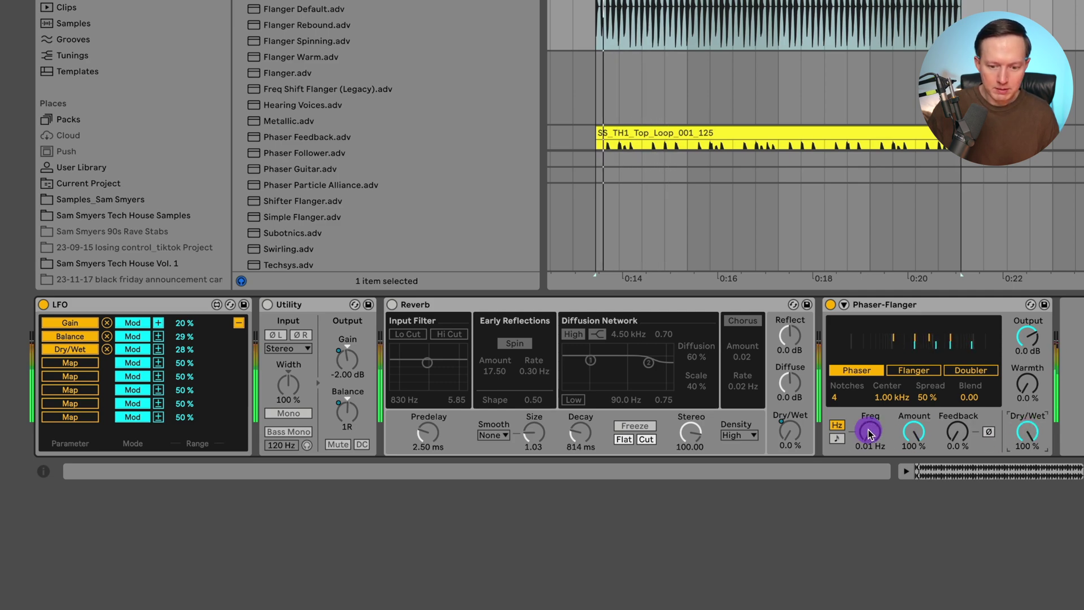
{"action": "left_click_drag", "start_coordinate": [870, 432], "coordinate": [870, 391]}
{"action": "left_click_drag", "start_coordinate": [956, 434], "coordinate": [957, 433]}
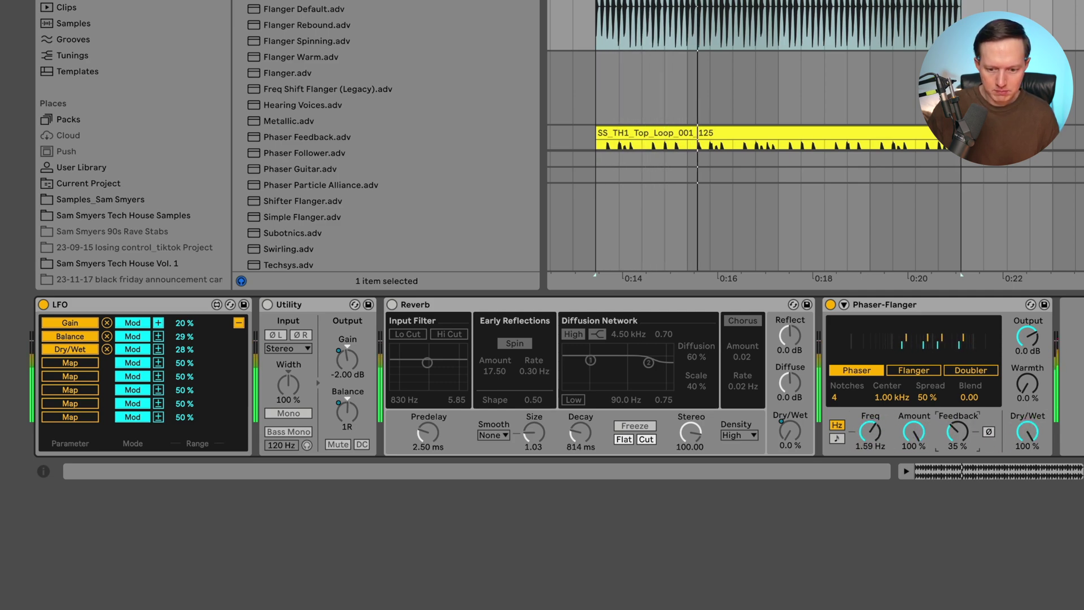
Try the Phaser-Flanger in Flanger mode with Freq at 0.13 Hz and Feedback at 35 %.
{"action": "left_click", "coordinate": [912, 370]}
{"action": "left_click_drag", "start_coordinate": [864, 431], "coordinate": [864, 454]}
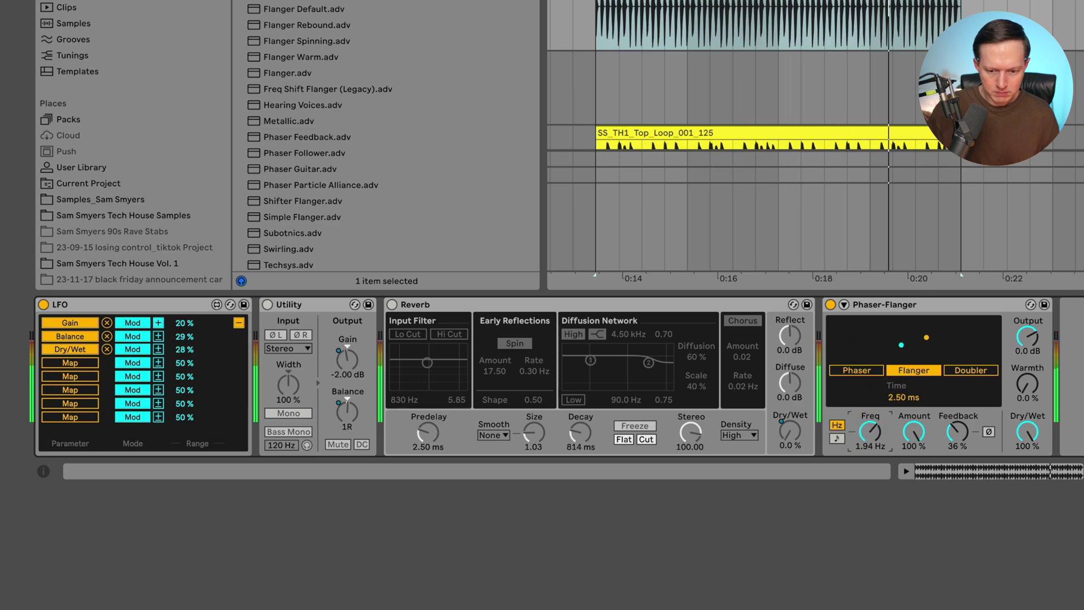
{"action": "left_click_drag", "start_coordinate": [957, 432], "coordinate": [958, 433]}
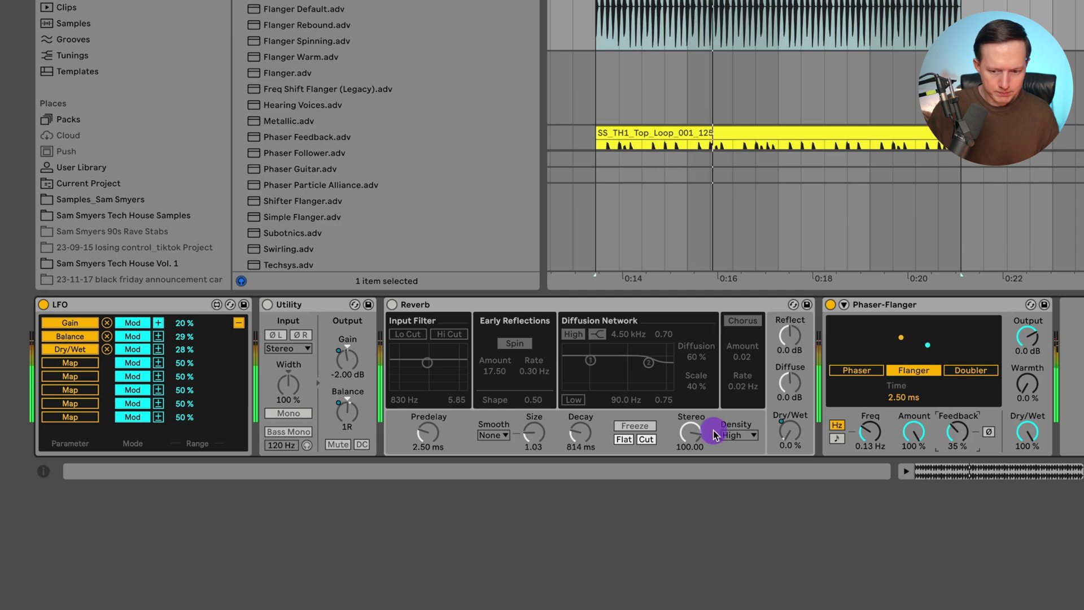
Map the LFO's fourth slot to the Phaser-Flanger's Dry/Wet at 60 % range, and set Phaser mode, 56 % Feedback and 20 % Dry/Wet.
{"action": "left_click", "coordinate": [79, 366]}
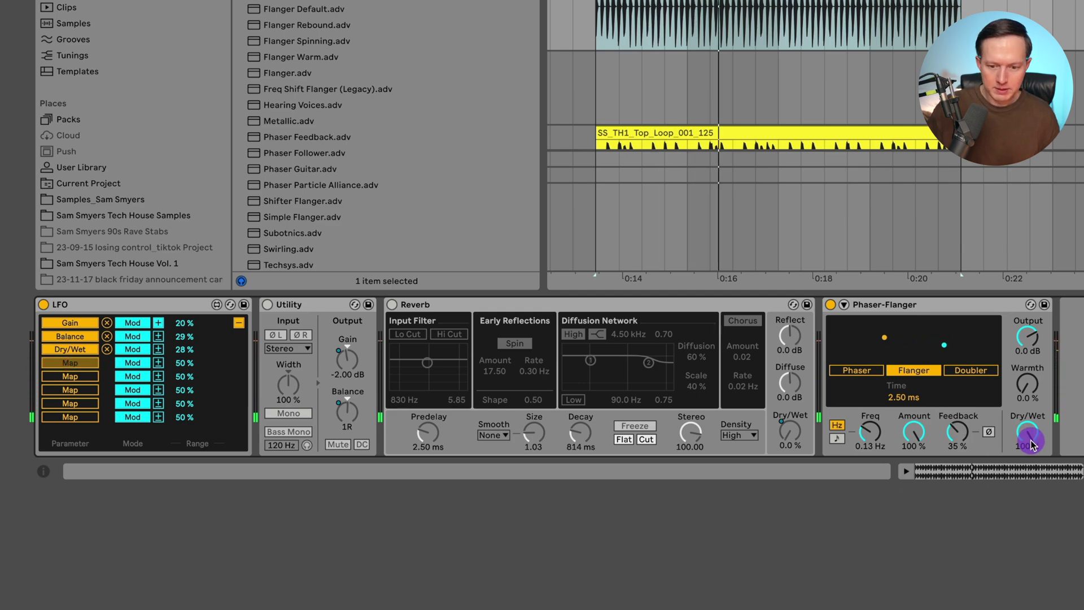
{"action": "left_click_drag", "start_coordinate": [180, 368], "coordinate": [181, 377]}
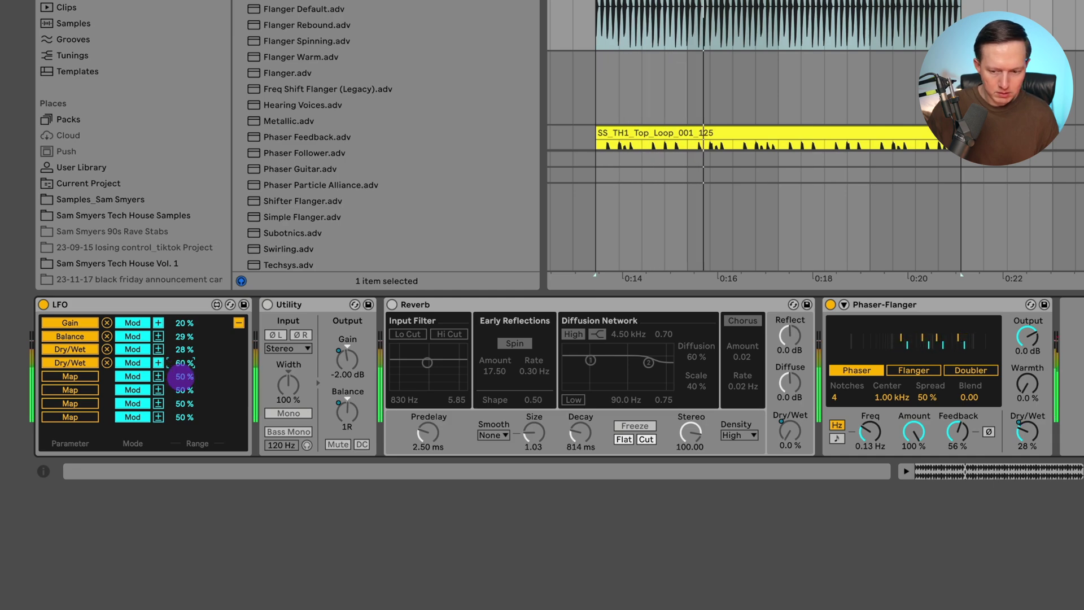
{"action": "left_click", "coordinate": [1028, 433]}
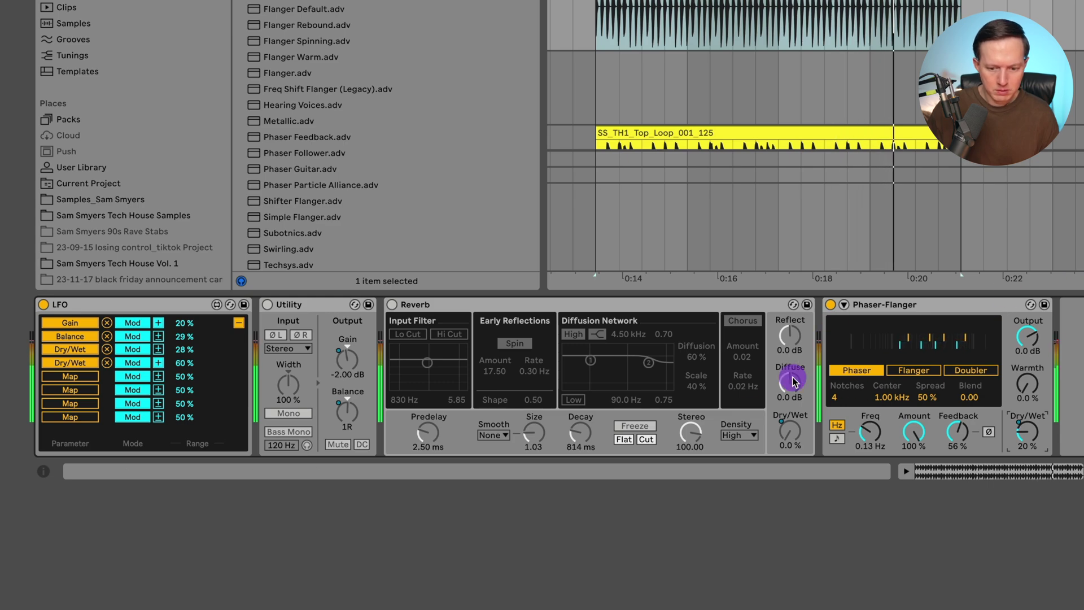
Turn the Reverb back on and set its Dry/Wet modulation range in the LFO to 20 % during playback.
{"action": "left_click", "coordinate": [484, 309]}
{"action": "left_click", "coordinate": [392, 304]}
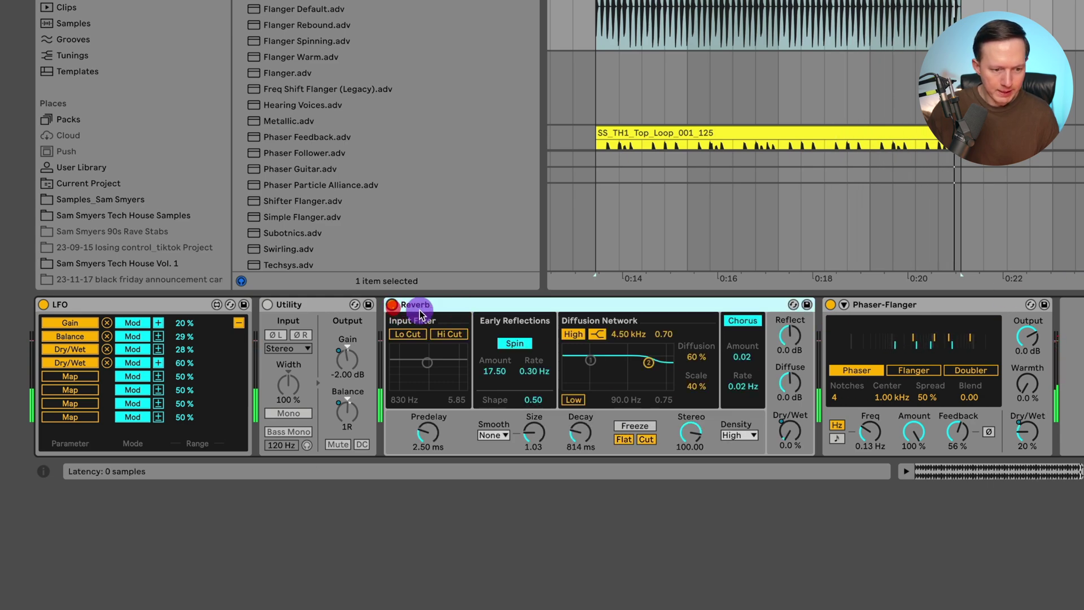
{"action": "left_click", "coordinate": [157, 351]}
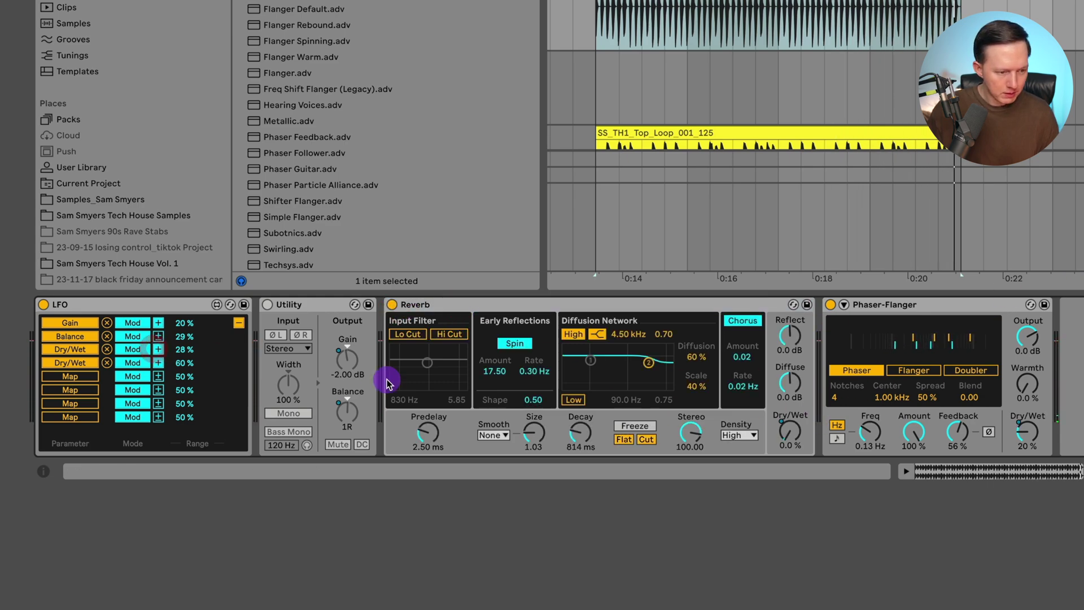
{"action": "key", "text": "space"}
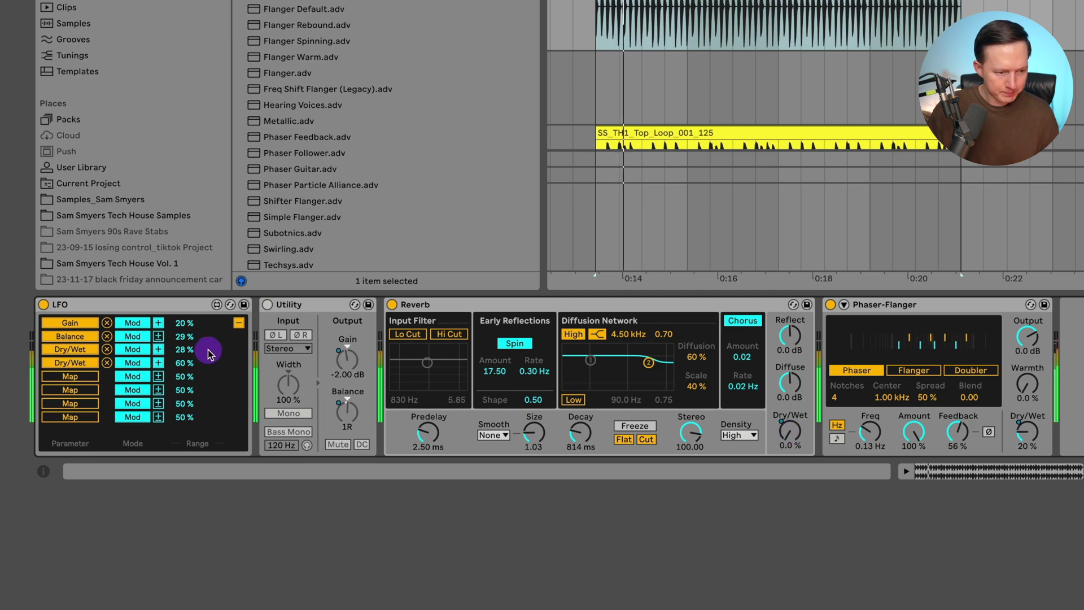
{"action": "left_click_drag", "start_coordinate": [182, 353], "coordinate": [182, 358]}
Turn the Utility back on, play the loop, and set the LFO's Balance modulation range to 18 %.
{"action": "left_click", "coordinate": [286, 305]}
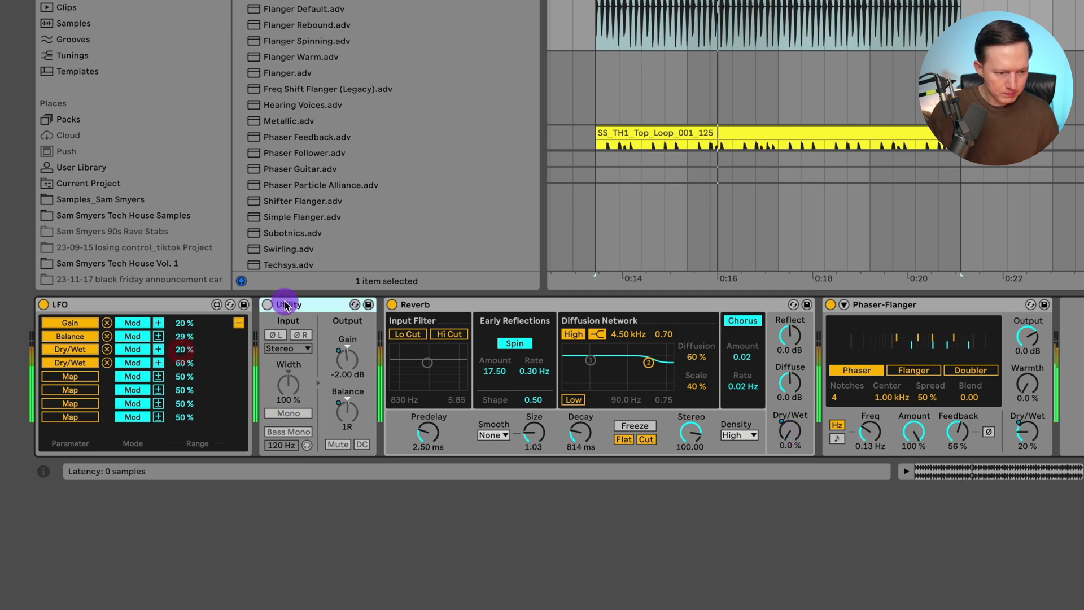
{"action": "left_click", "coordinate": [268, 305]}
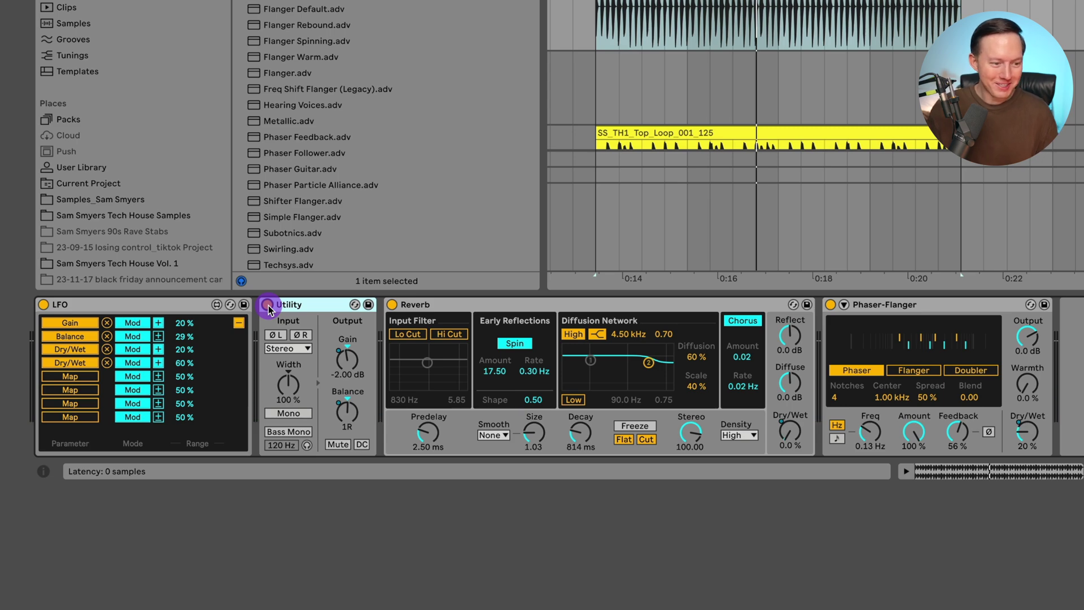
{"action": "key", "text": "space"}
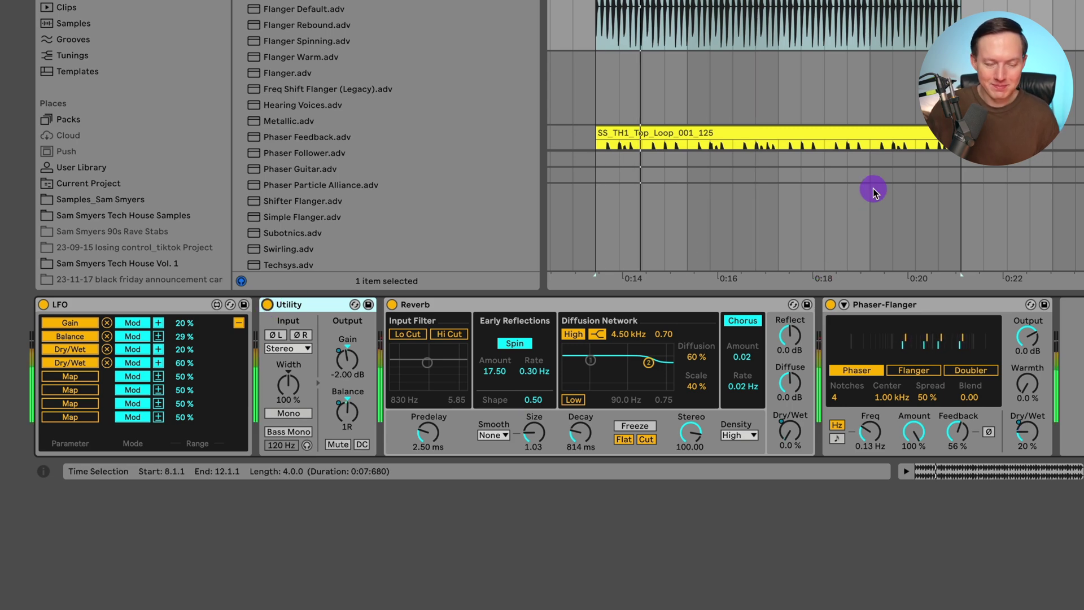
{"action": "left_click", "coordinate": [982, 34]}
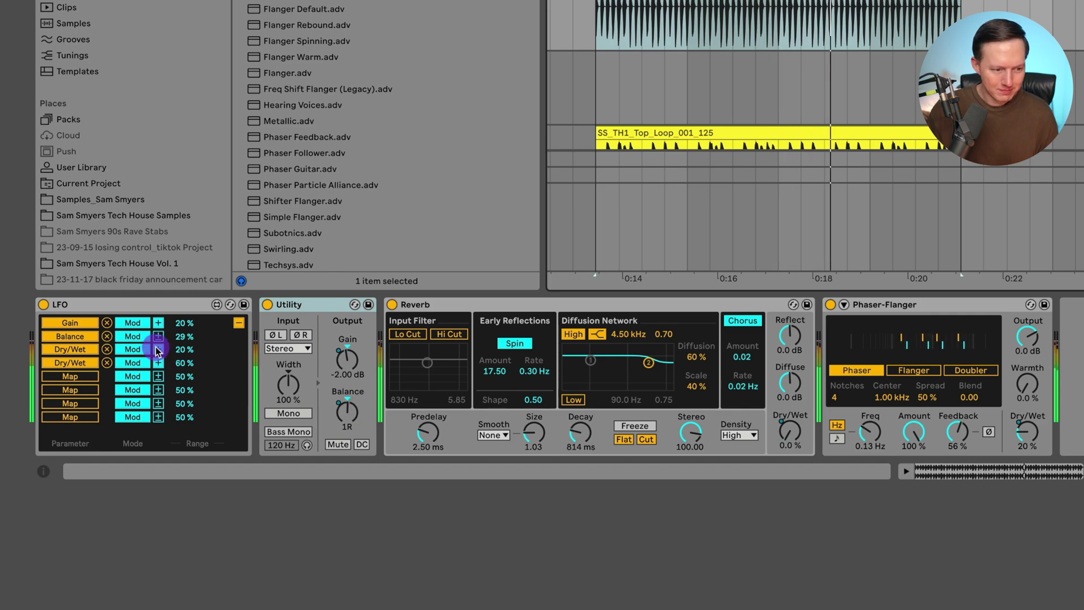
{"action": "left_click", "coordinate": [133, 338]}
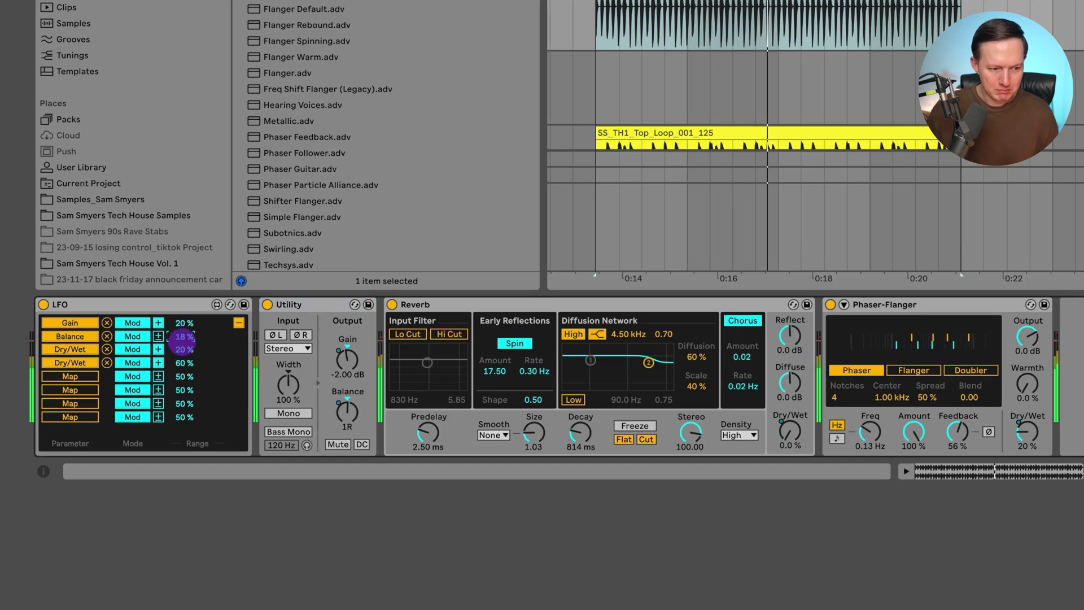
{"action": "left_click_drag", "start_coordinate": [181, 340], "coordinate": [185, 349]}
Group the Utility, Reverb and Phaser-Flanger into an Audio Effect Rack, and compare the loop with the rack off and on.
{"action": "left_click", "coordinate": [299, 304]}
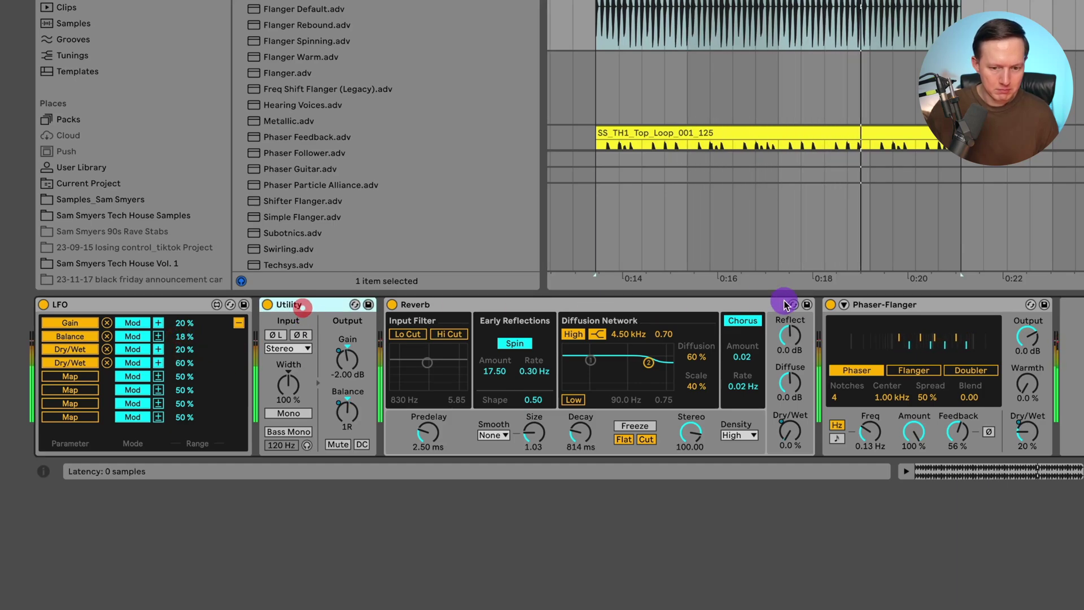
{"action": "left_click", "coordinate": [877, 301], "text": "shift"}
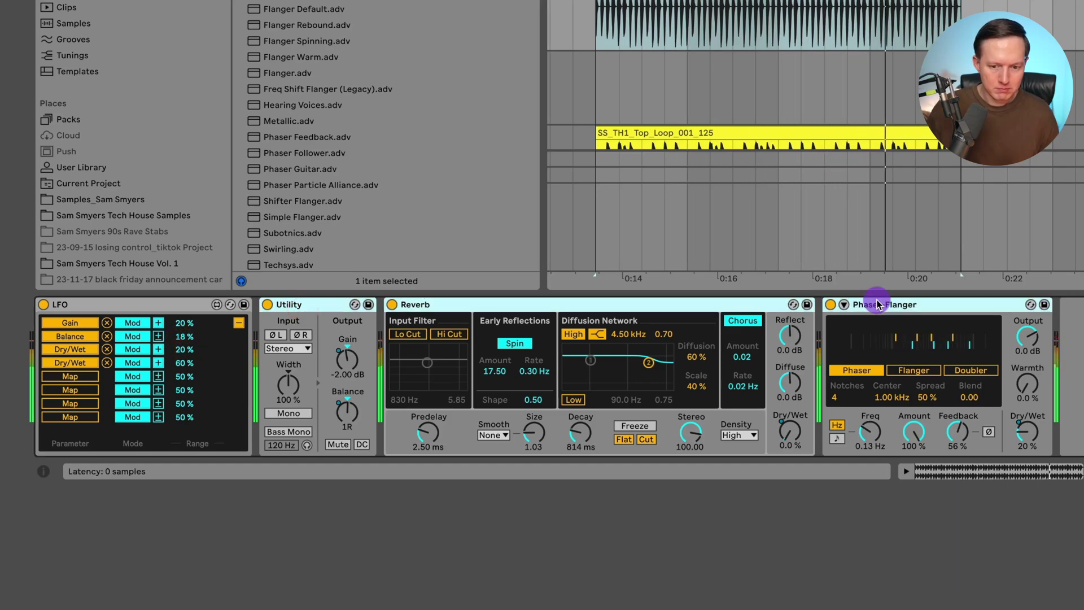
{"action": "key", "text": "ctrl+g"}
{"action": "left_click", "coordinate": [269, 305]}
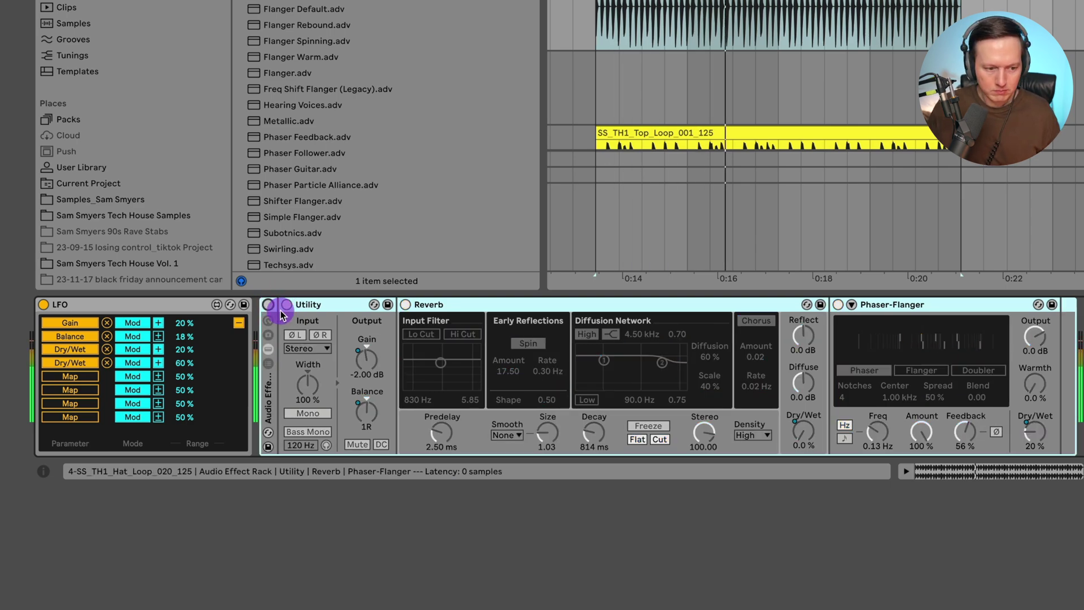
{"action": "left_click", "coordinate": [269, 306]}
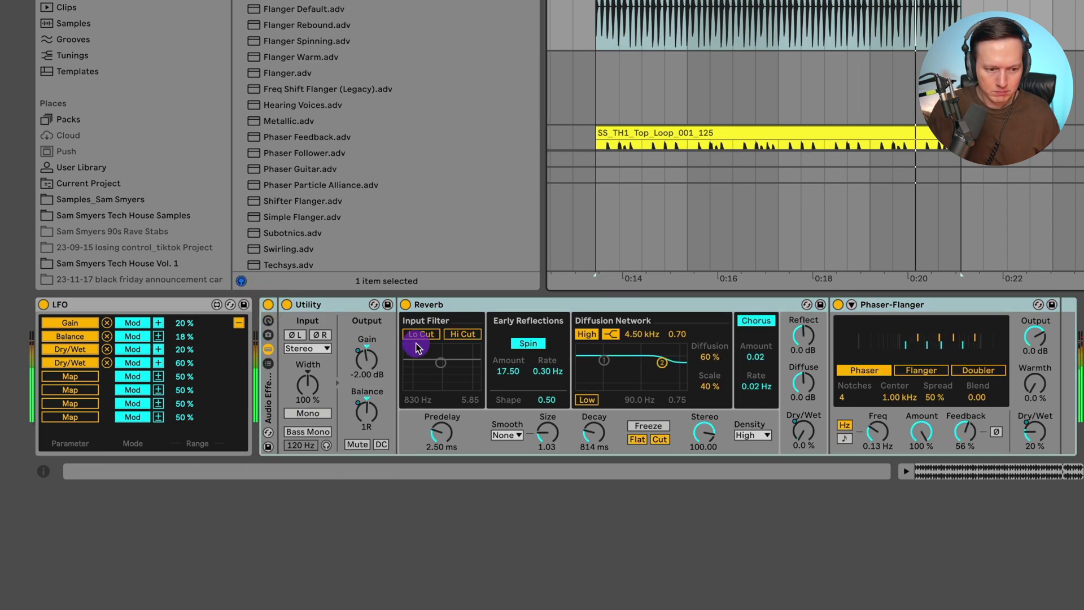
Reorder the rack's devices so the Reverb comes after the Phaser-Flanger.
{"action": "left_click", "coordinate": [452, 301]}
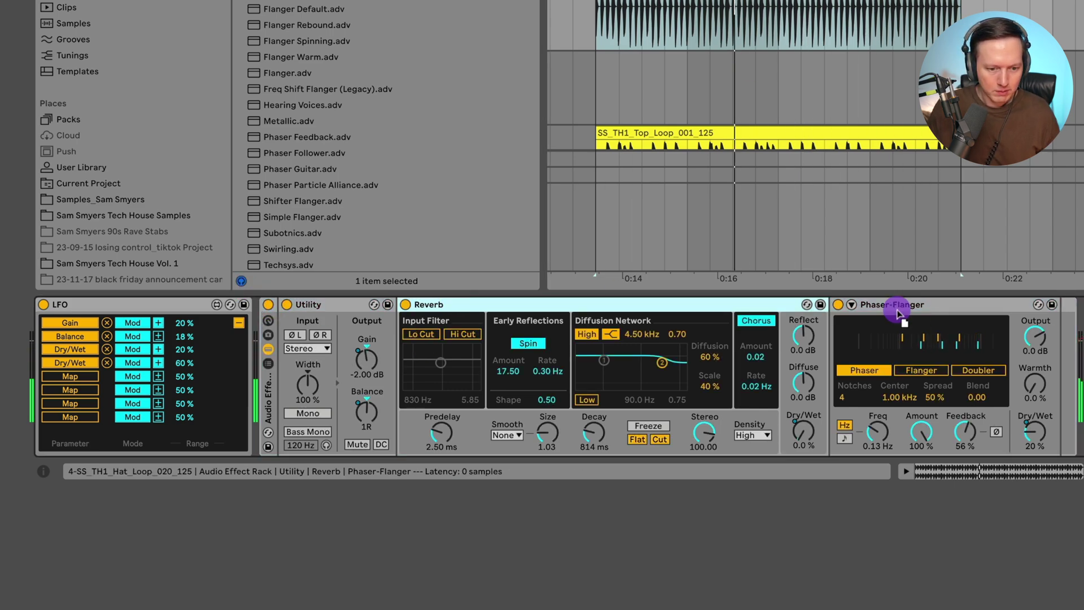
{"action": "left_click_drag", "start_coordinate": [898, 310], "coordinate": [1043, 328]}
{"action": "left_click", "coordinate": [702, 309]}
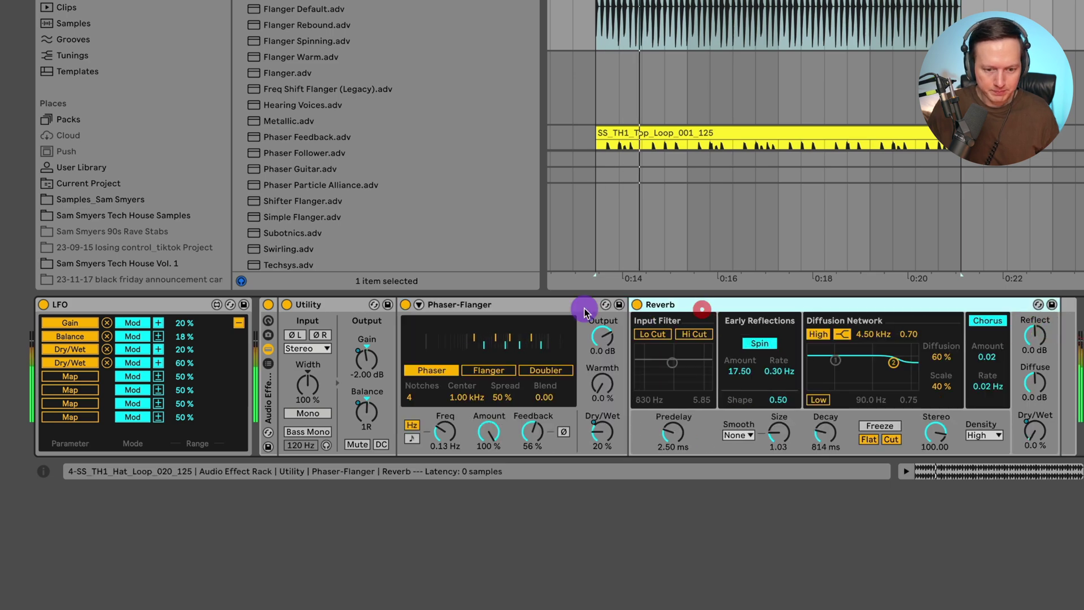
Bypass the Reverb in the rack and set the Phaser-Flanger's Dry/Wet to 29 %.
{"action": "left_click", "coordinate": [638, 307]}
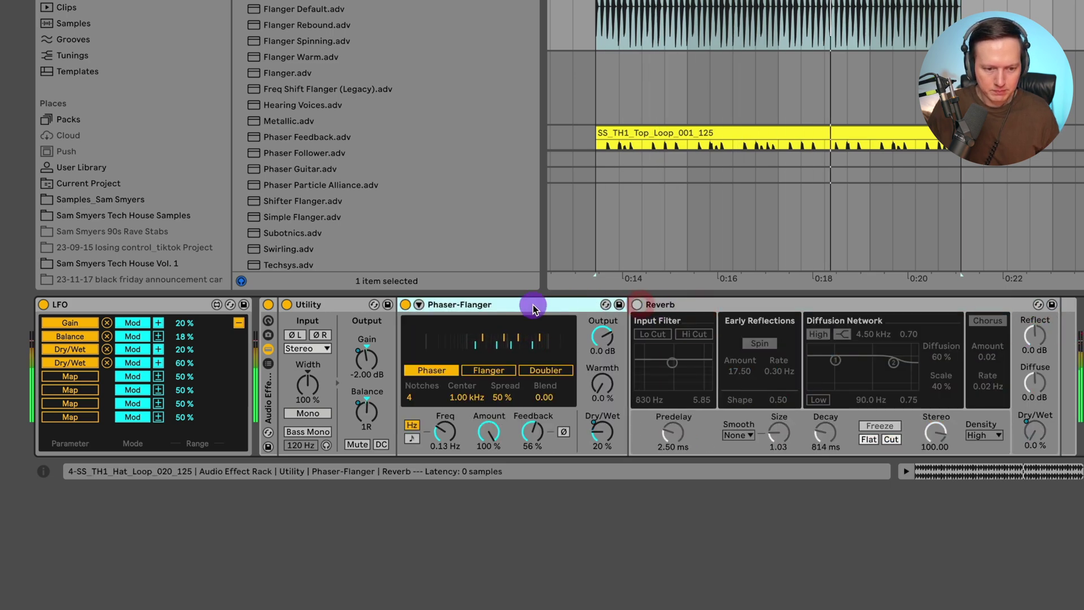
{"action": "left_click_drag", "start_coordinate": [602, 432], "coordinate": [602, 422]}
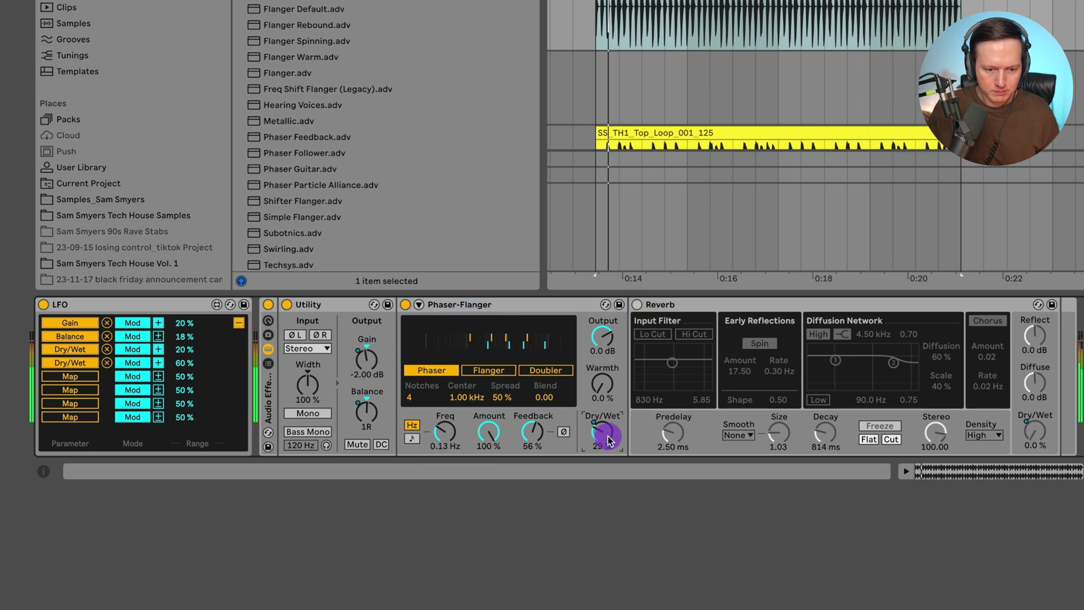
{"action": "left_click", "coordinate": [500, 306]}
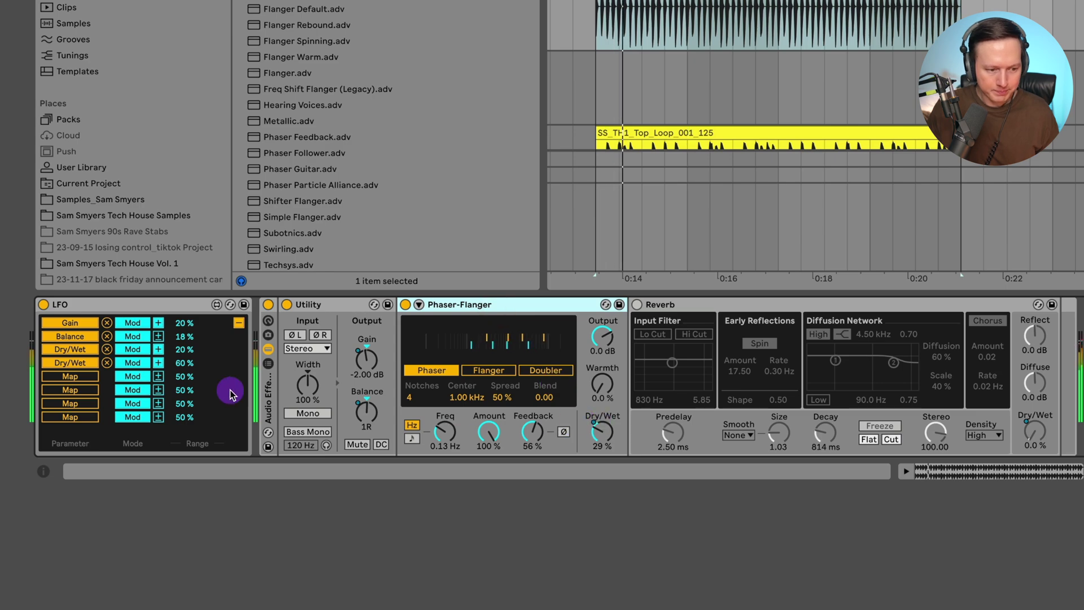
Turn the Reverb on to audition it with the loop, and set the LFO's Depth to 18.9 %.
{"action": "left_click", "coordinate": [636, 305]}
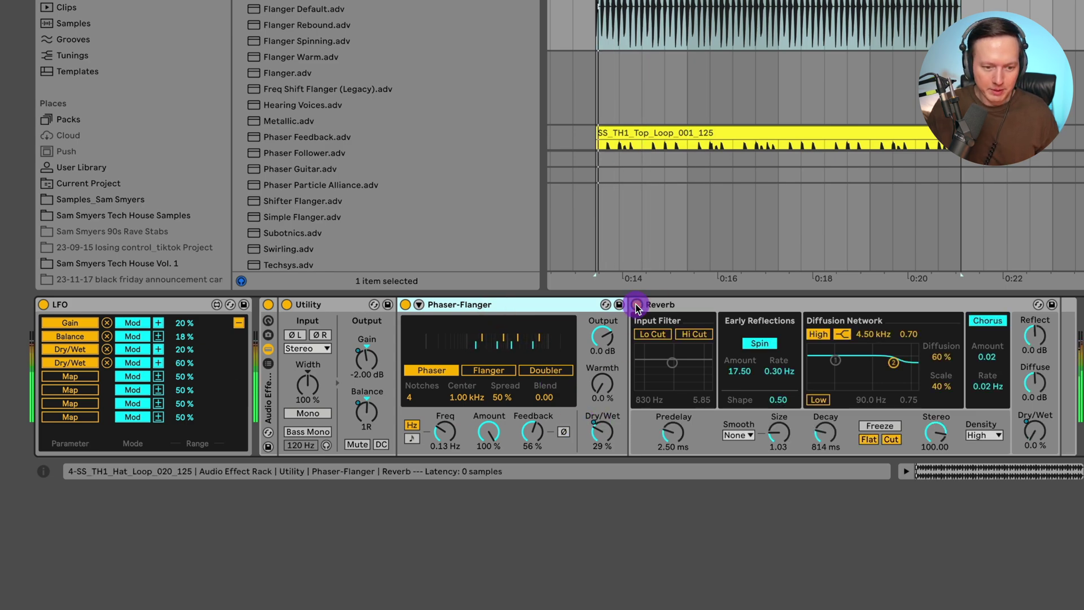
{"action": "left_click", "coordinate": [660, 304]}
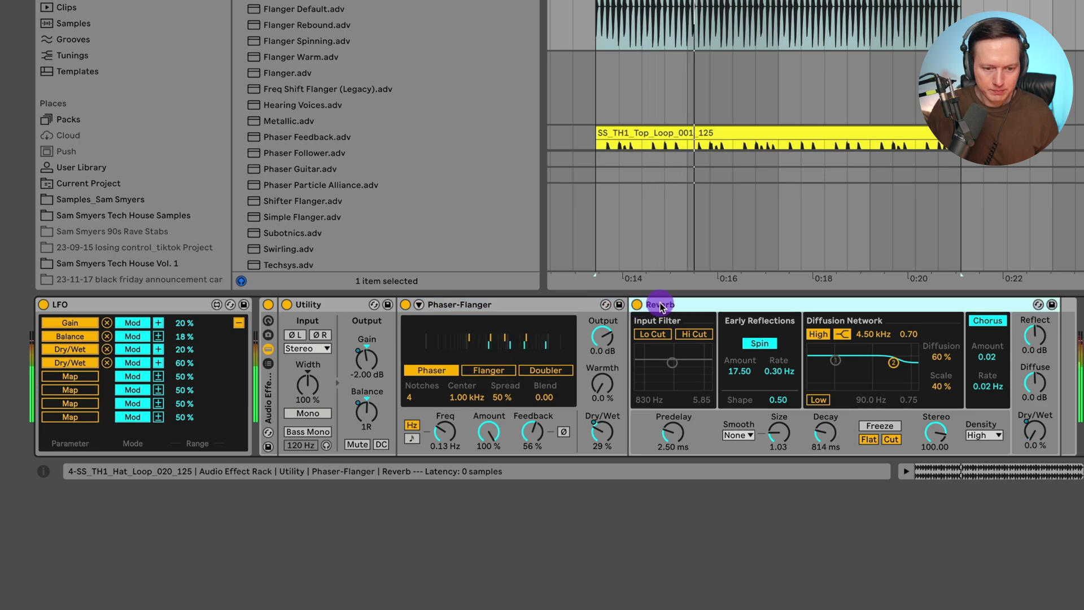
{"action": "left_click", "coordinate": [237, 324]}
{"action": "left_click_drag", "start_coordinate": [136, 431], "coordinate": [137, 435]}
{"action": "left_click", "coordinate": [237, 323]}
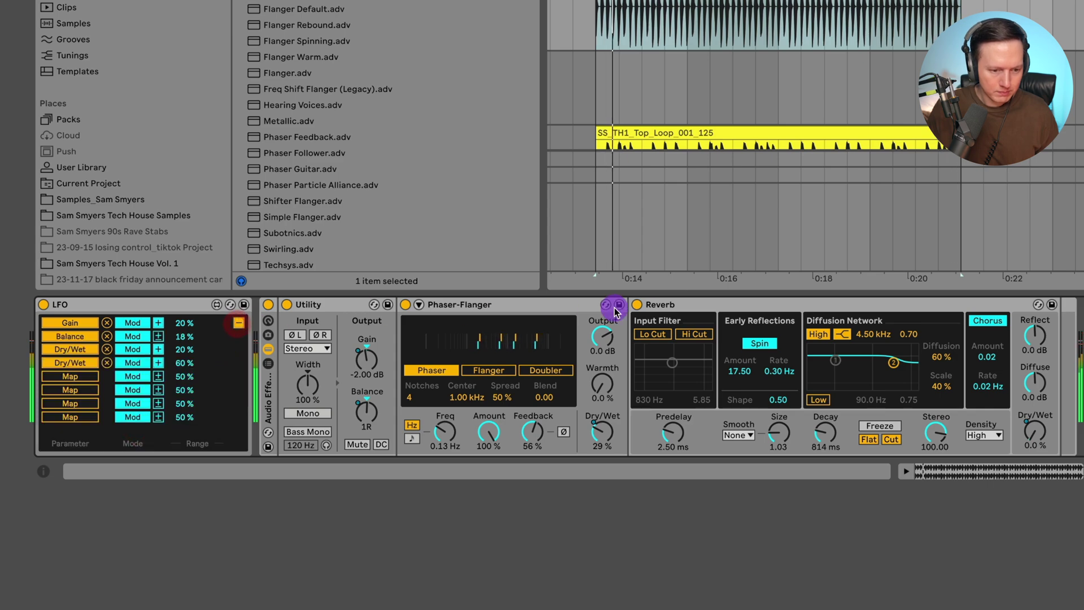
Bypass the Reverb, and compare the Phaser-Flanger off and on while raising its Dry/Wet to 36 % and 43 %.
{"action": "left_click", "coordinate": [637, 305]}
{"action": "left_click", "coordinate": [532, 302]}
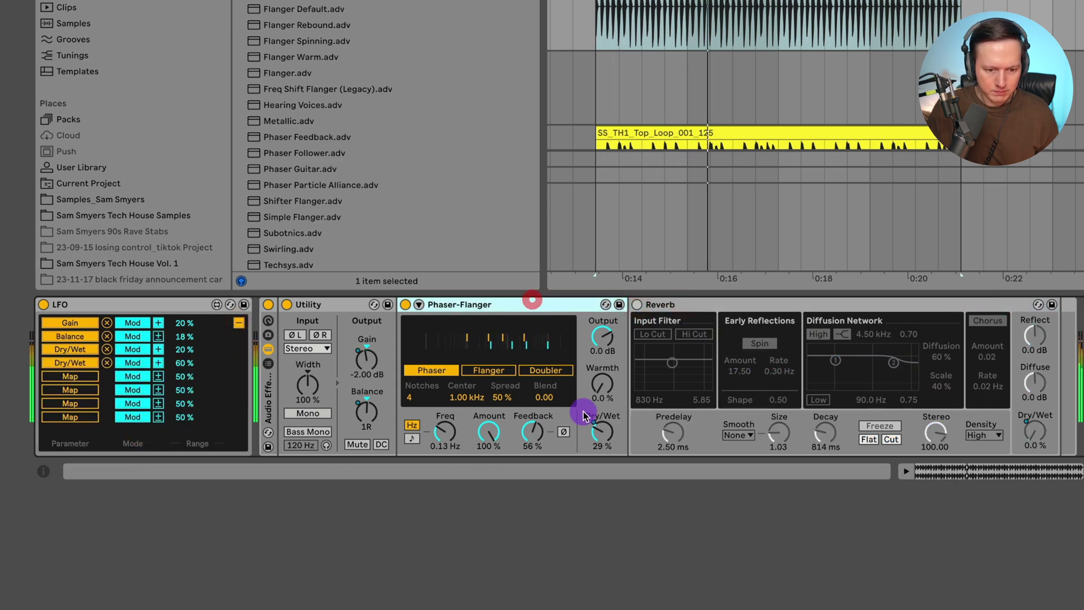
{"action": "left_click_drag", "start_coordinate": [600, 431], "coordinate": [600, 422]}
{"action": "left_click", "coordinate": [406, 304]}
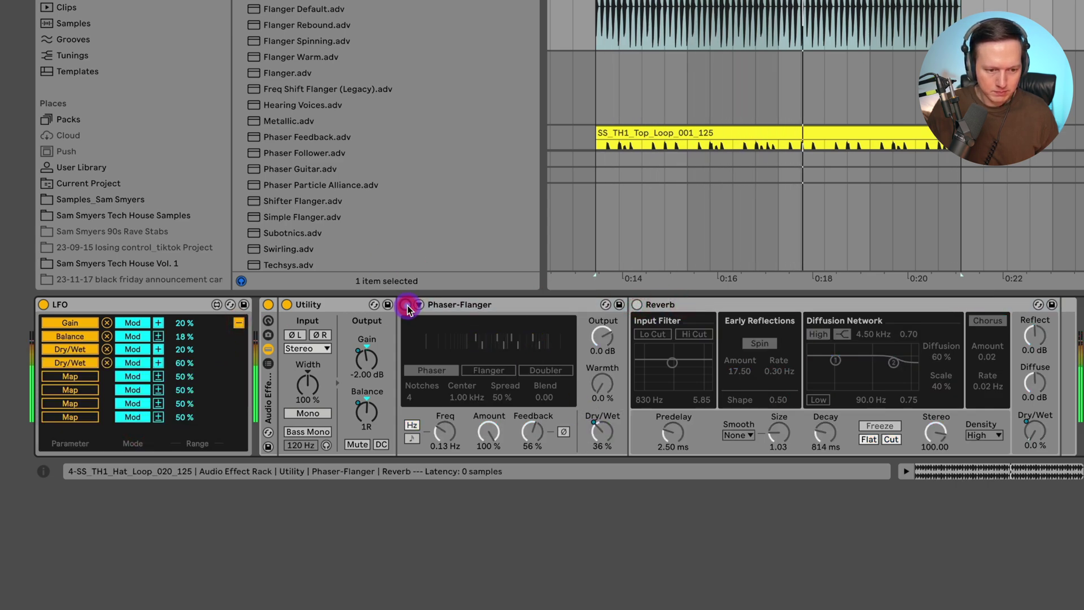
{"action": "left_click", "coordinate": [406, 304]}
{"action": "left_click", "coordinate": [534, 345]}
{"action": "left_click_drag", "start_coordinate": [602, 432], "coordinate": [602, 424]}
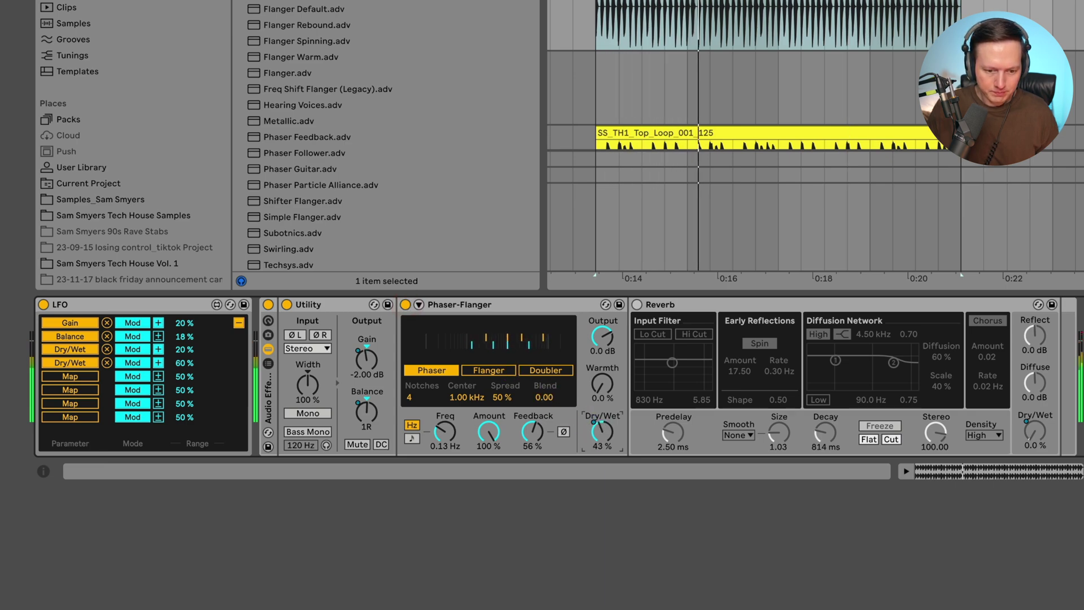
Set the LFO's modulation range for the Phaser-Flanger Dry/Wet to 100 %, and the Phaser-Flanger's Freq to 0.88 Hz and Dry/Wet to 52 %.
{"action": "left_click_drag", "start_coordinate": [184, 366], "coordinate": [186, 342]}
{"action": "left_click_drag", "start_coordinate": [602, 431], "coordinate": [602, 455]}
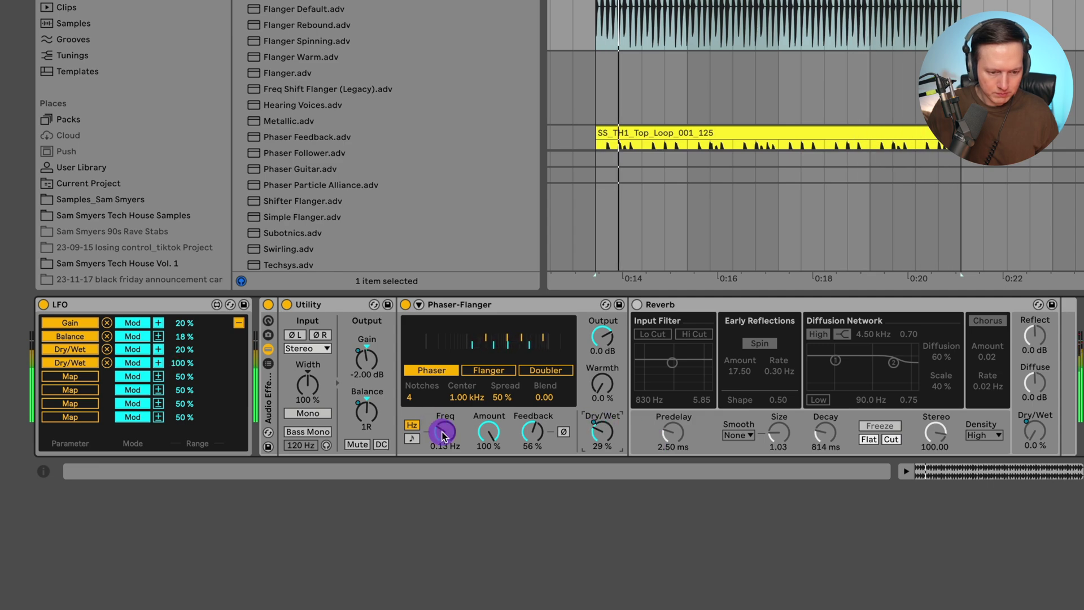
{"action": "left_click_drag", "start_coordinate": [442, 433], "coordinate": [443, 405]}
{"action": "left_click_drag", "start_coordinate": [601, 440], "coordinate": [601, 414]}
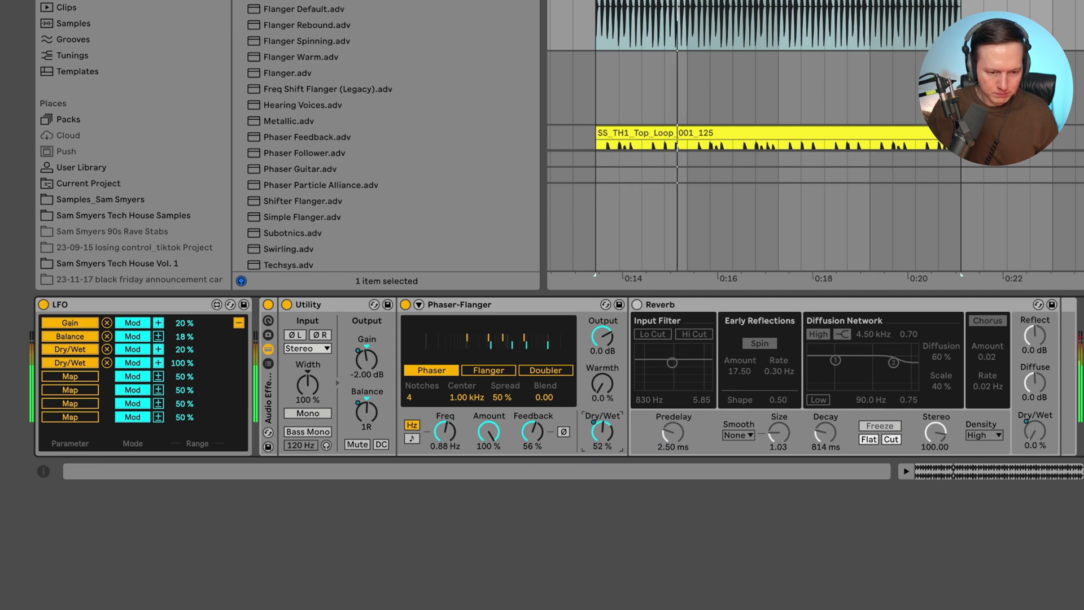
Switch the Phaser-Flanger to Flanger mode, compare it off and on, and set its Dry/Wet to 29 %.
{"action": "left_click", "coordinate": [493, 370]}
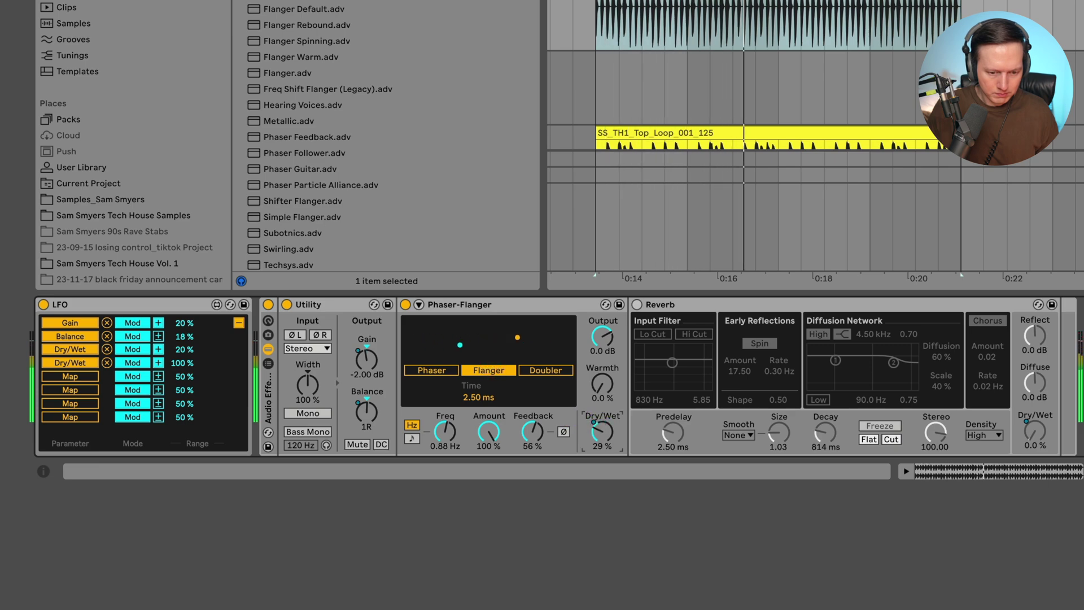
{"action": "left_click", "coordinate": [406, 305]}
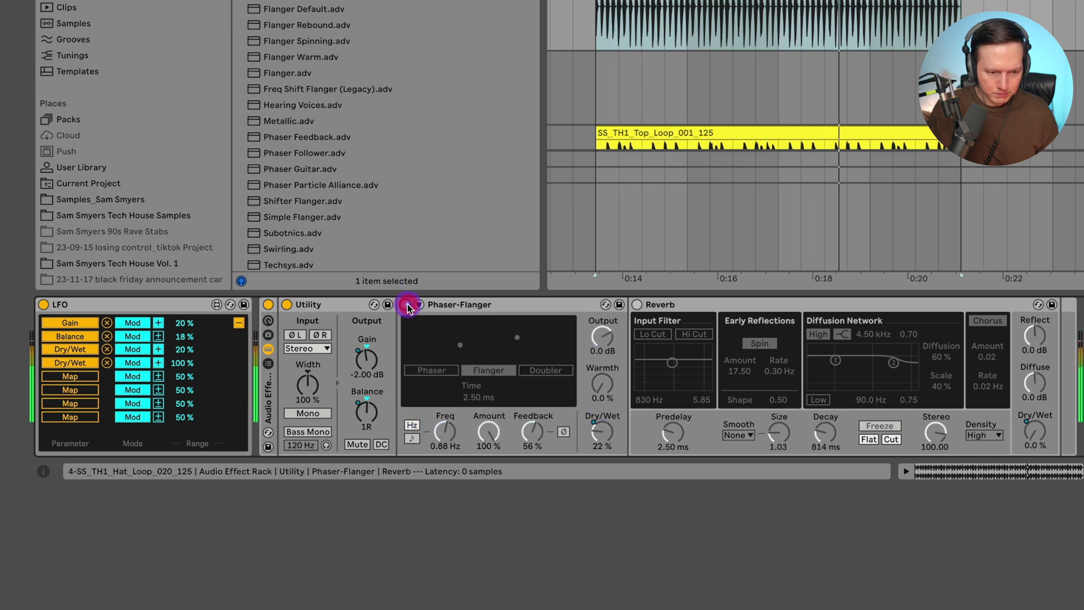
{"action": "left_click", "coordinate": [406, 305]}
{"action": "left_click", "coordinate": [602, 434]}
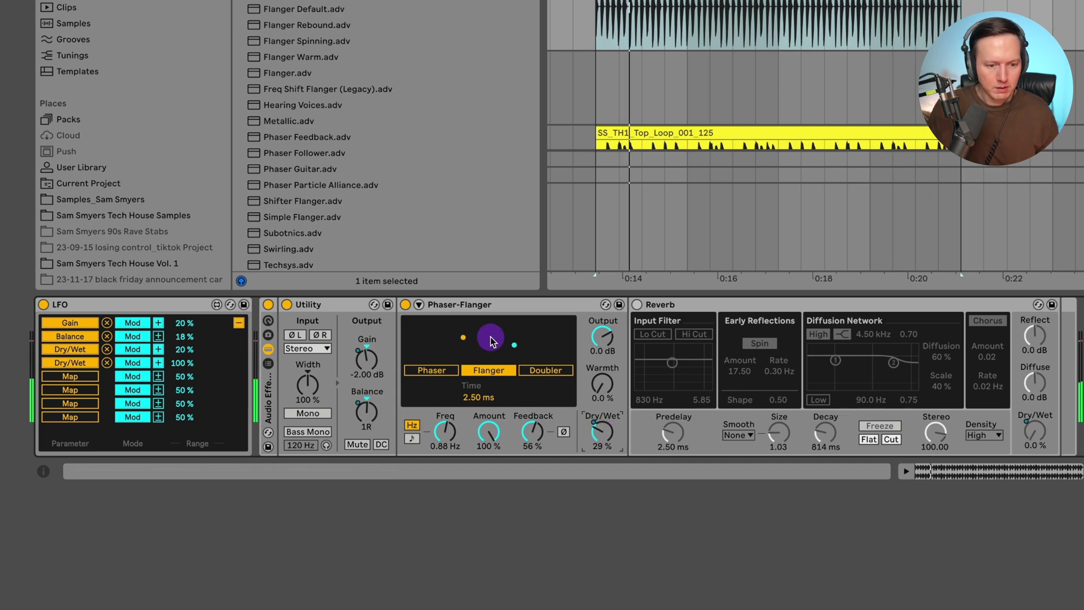
Try the Doubler mode, return to Flanger mode, and set its Time to 3.66 ms and Freq to 3.28 Hz.
{"action": "left_click", "coordinate": [552, 370]}
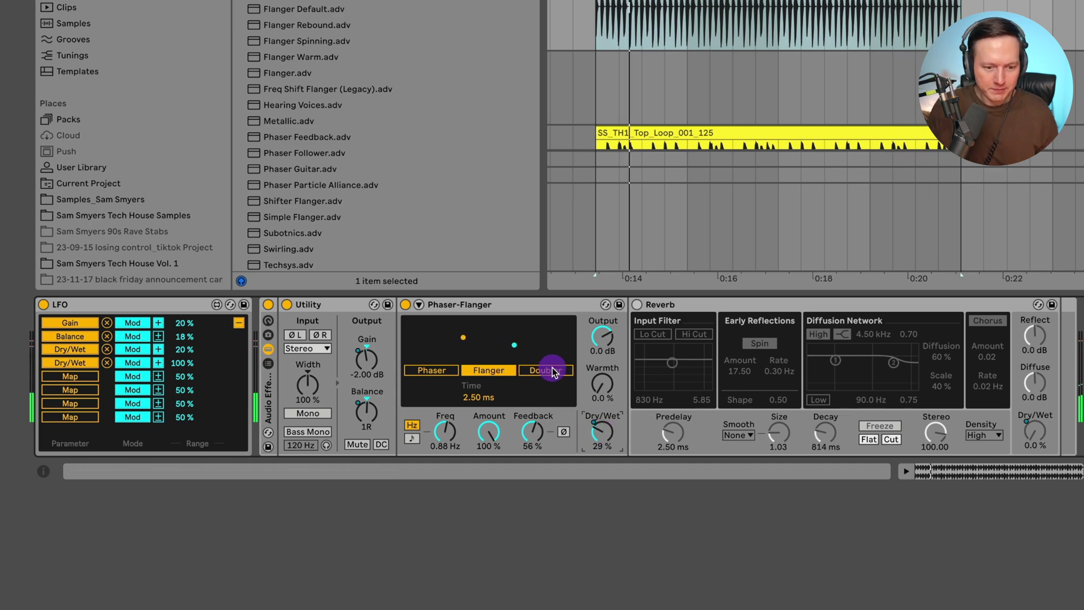
{"action": "left_click", "coordinate": [501, 370]}
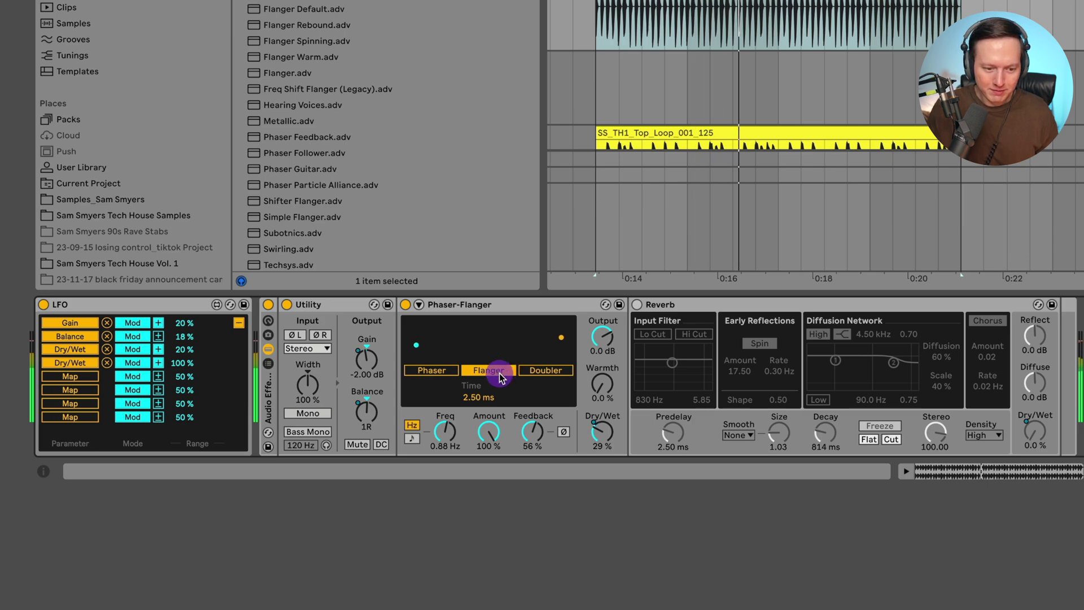
{"action": "left_click_drag", "start_coordinate": [479, 397], "coordinate": [478, 390]}
{"action": "left_click_drag", "start_coordinate": [444, 431], "coordinate": [445, 395]}
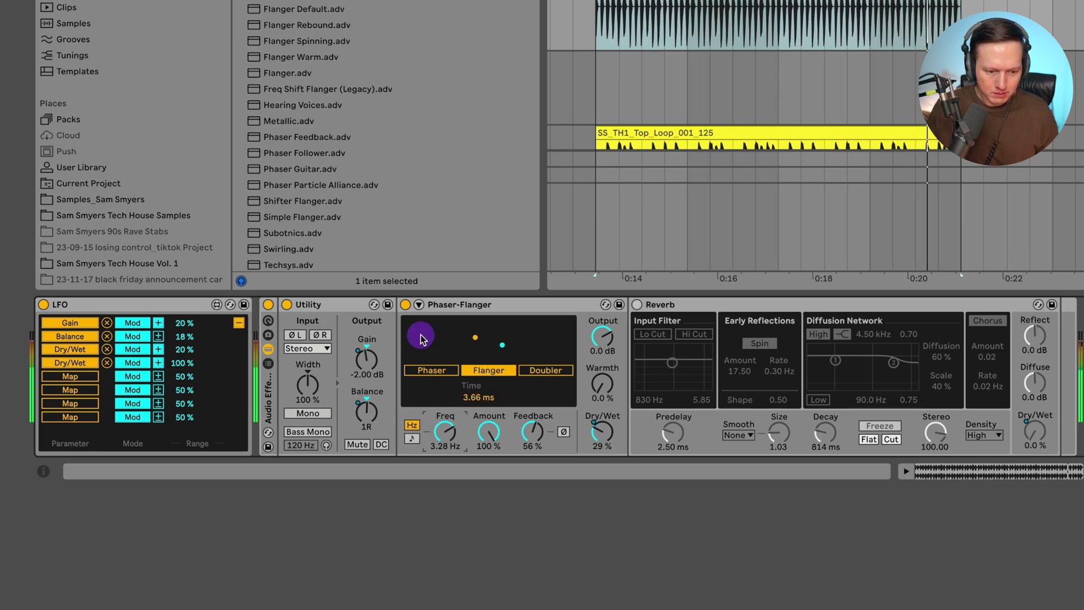
Compare the loop with the Phaser-Flanger off and on, and set its Dry/Wet to 19 %.
{"action": "left_click", "coordinate": [406, 305]}
{"action": "left_click", "coordinate": [405, 304]}
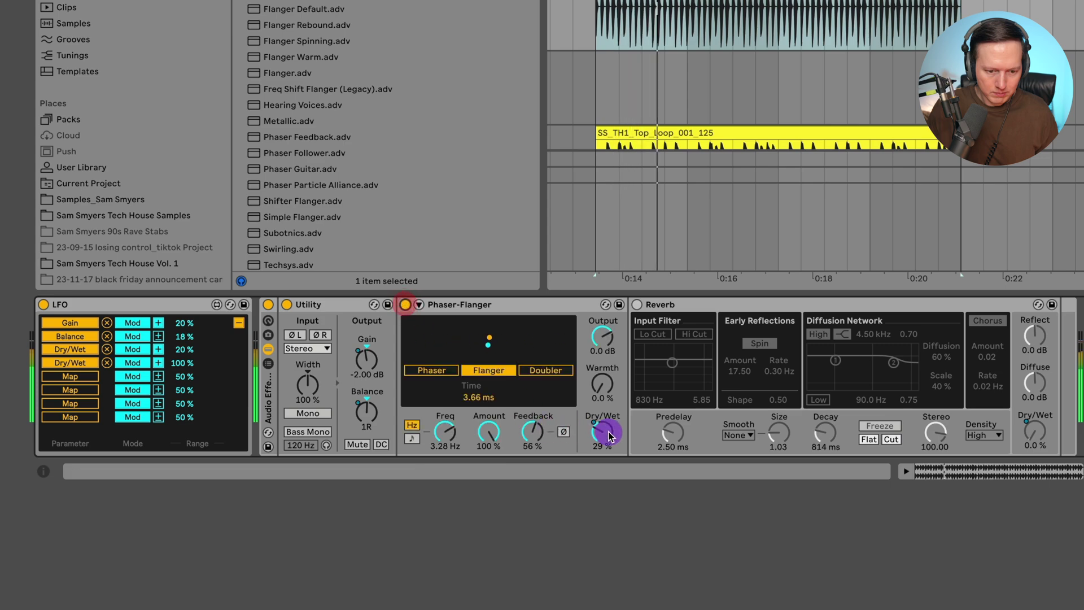
{"action": "left_click_drag", "start_coordinate": [608, 435], "coordinate": [609, 446]}
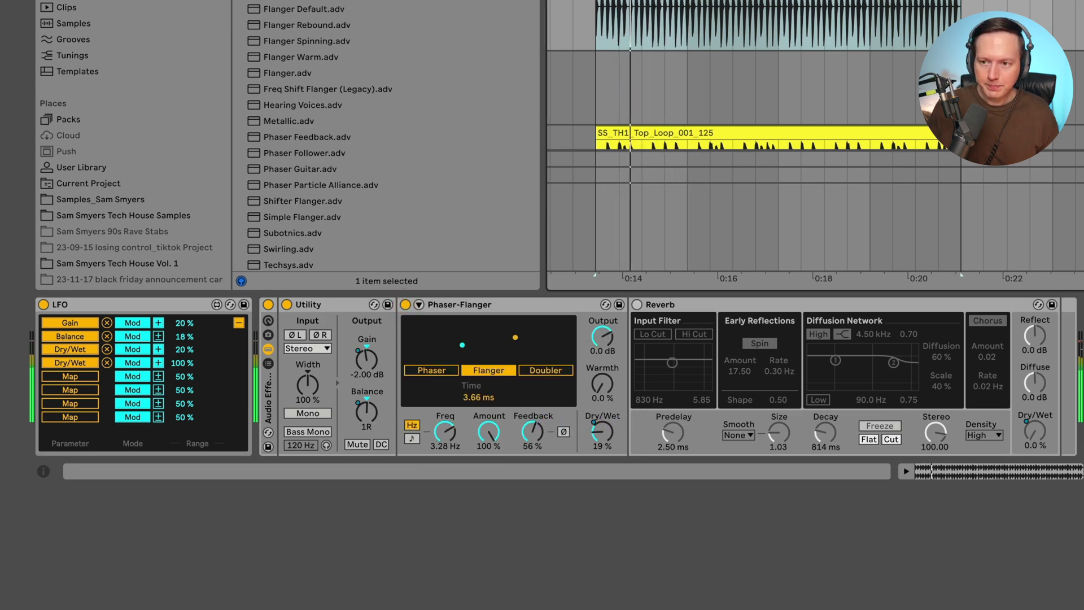
Compare the loop with the Audio Effect Rack off and on, and stop playback.
{"action": "left_click", "coordinate": [267, 305]}
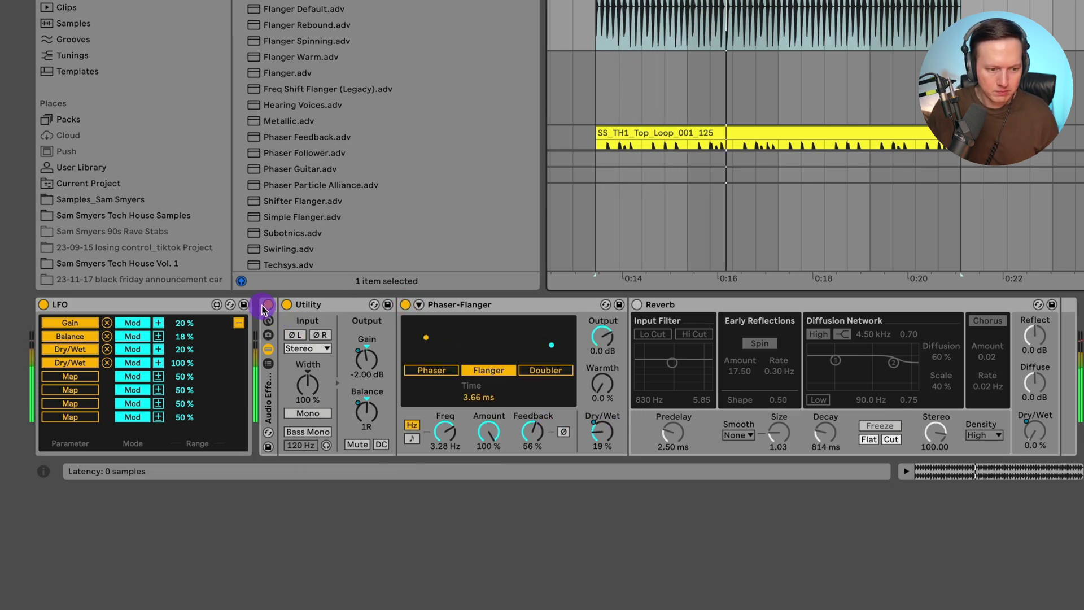
{"action": "left_click", "coordinate": [268, 305]}
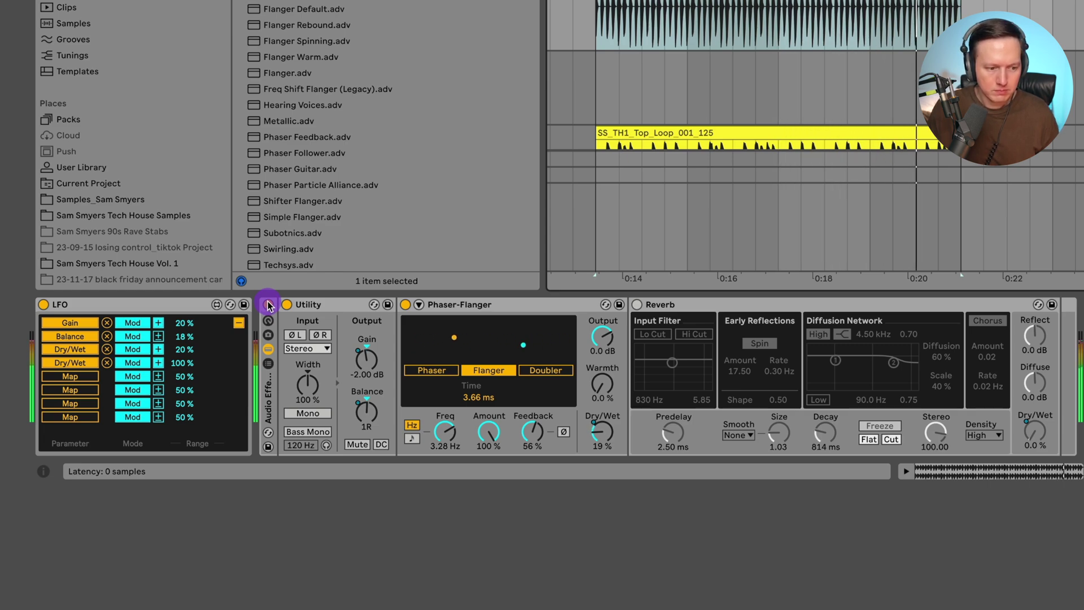
{"action": "left_click", "coordinate": [268, 305]}
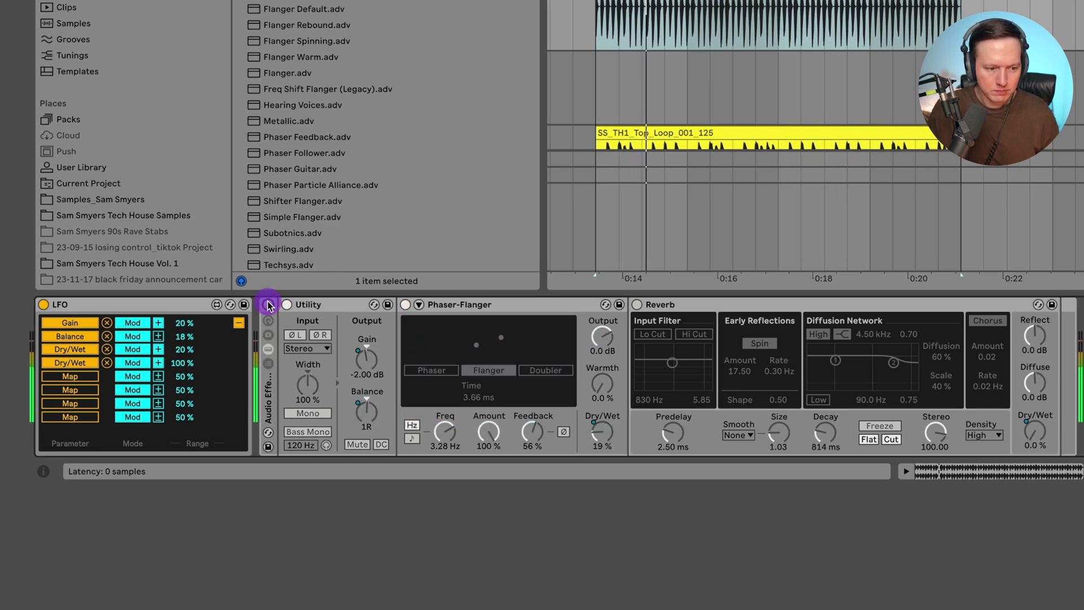
{"action": "left_click", "coordinate": [268, 305]}
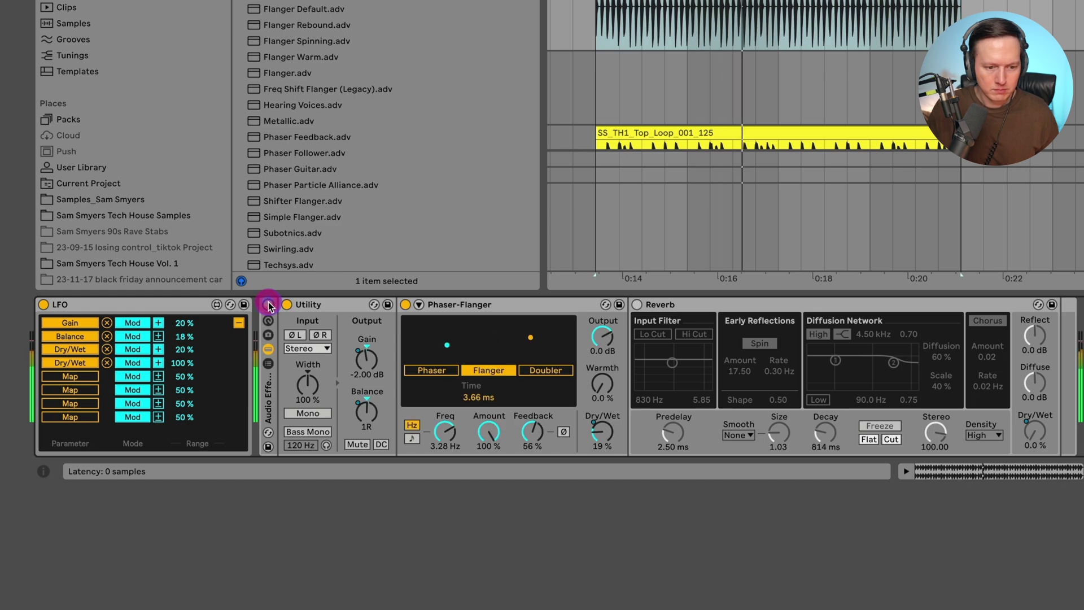
{"action": "scroll", "coordinate": [751, 77], "scroll_direction": "down", "scroll_amount": 3}
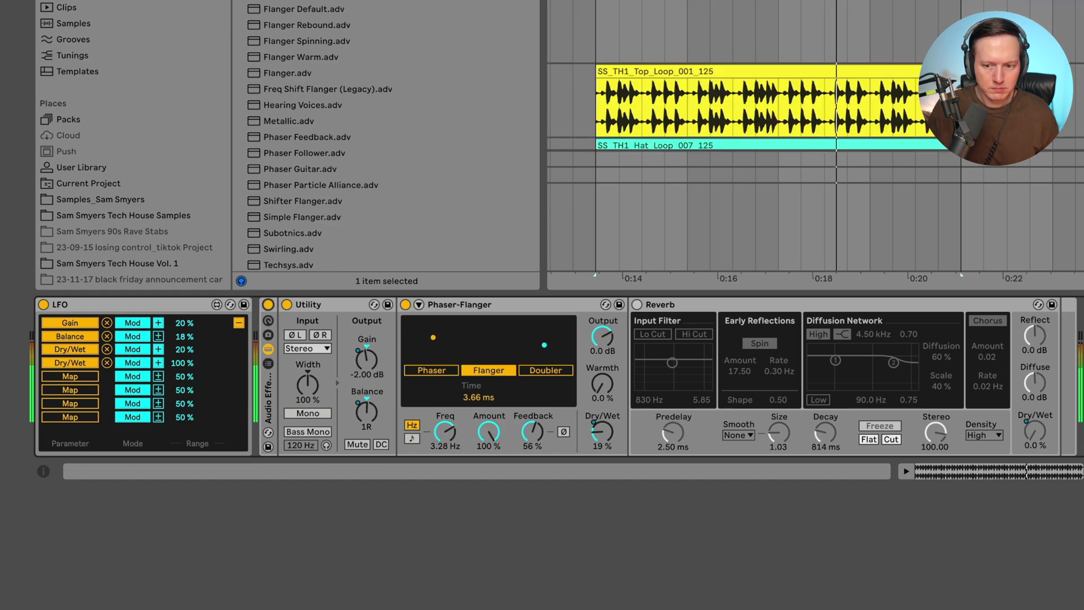
{"action": "key", "text": "space"}
Copy the LFO and Audio Effect Rack from the SS_TH1_Hat_Loop_020_125 track onto the SS_TH1_Top_Loop_001_125 track.
{"action": "key", "text": "super+alt+l"}
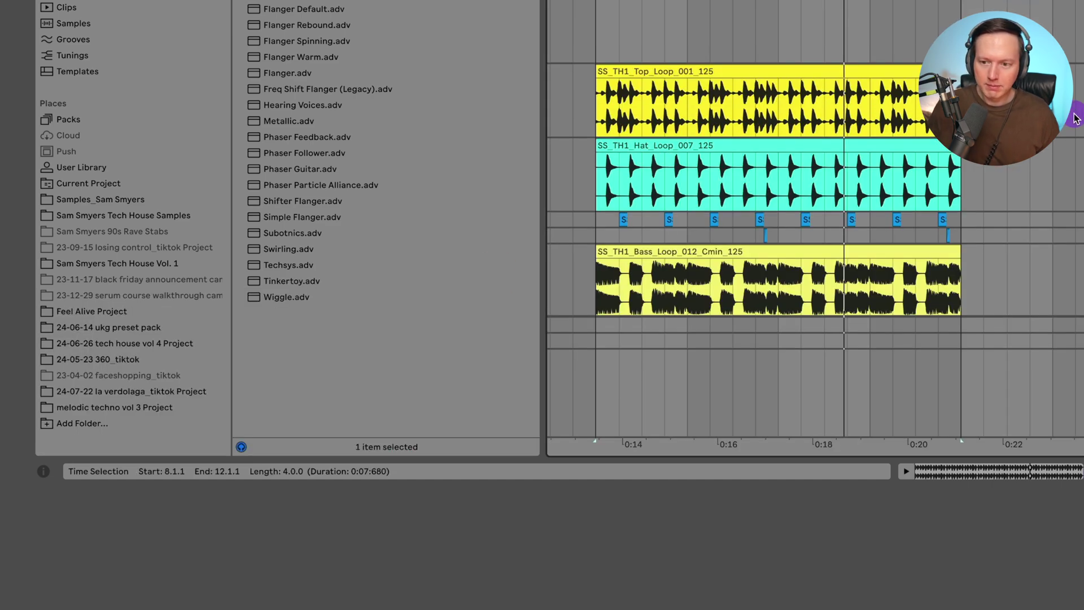
{"action": "left_click", "coordinate": [1076, 118]}
{"action": "left_click", "coordinate": [1076, 22]}
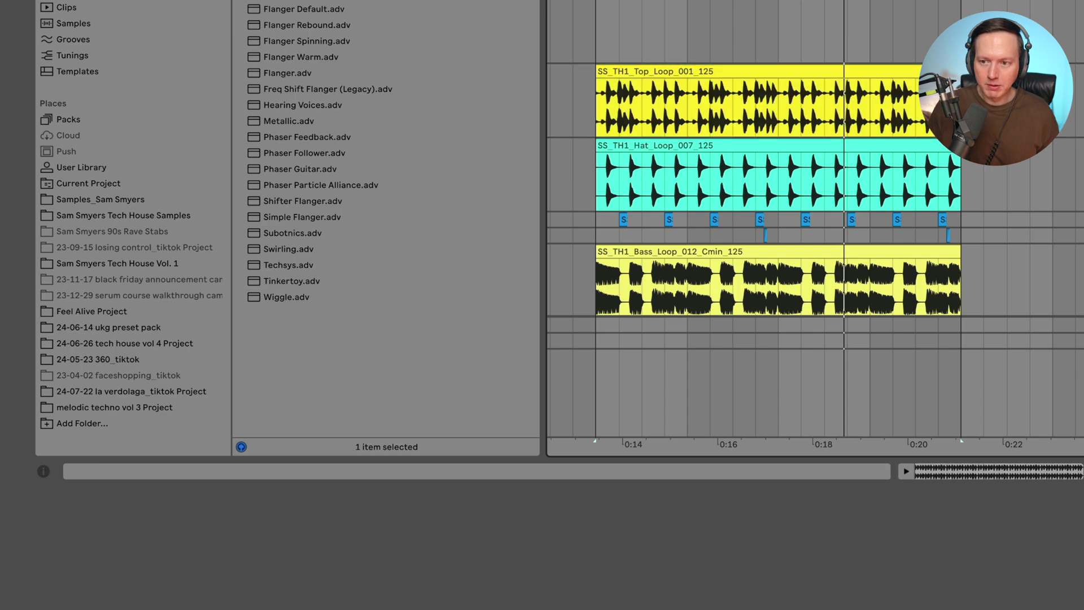
{"action": "key", "text": "super+alt+l"}
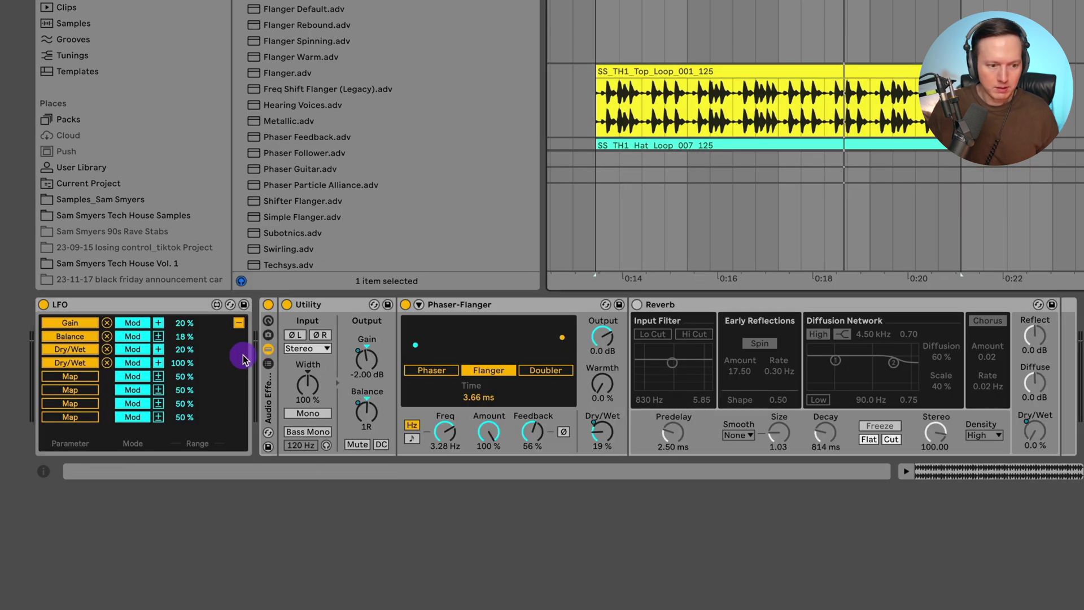
{"action": "left_click", "coordinate": [269, 381]}
{"action": "left_click", "coordinate": [166, 305], "text": "shift"}
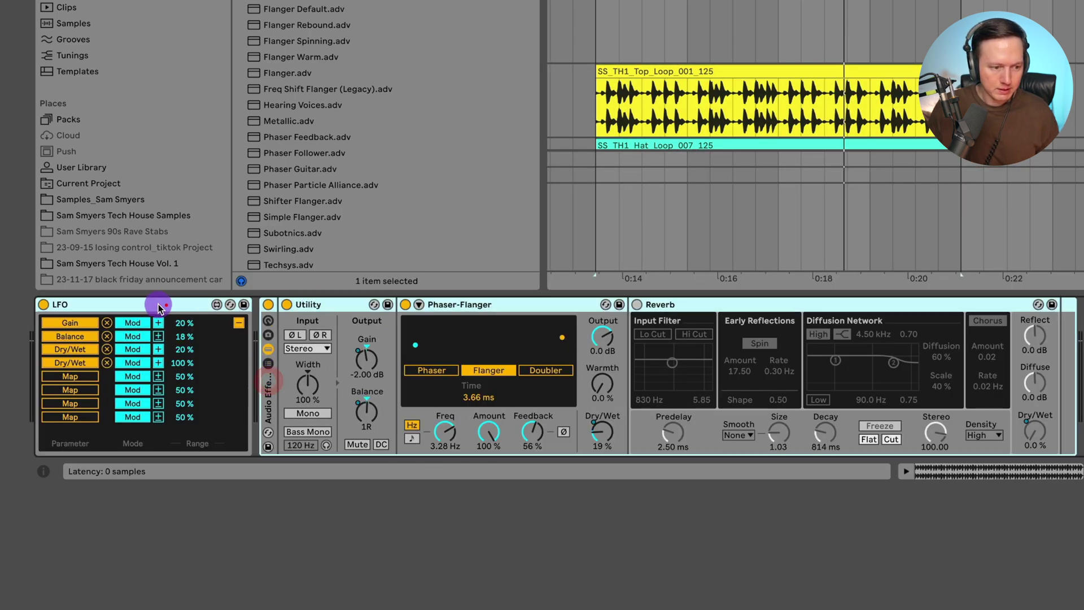
{"action": "left_click", "coordinate": [1080, 73]}
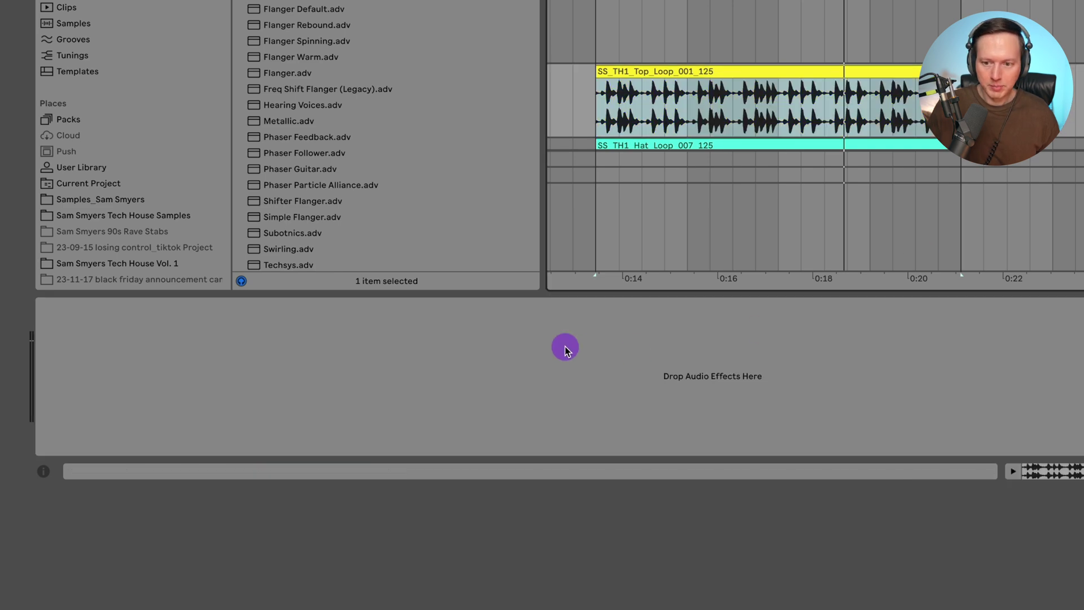
{"action": "key", "text": "super+z"}
{"action": "left_click", "coordinate": [90, 307]}
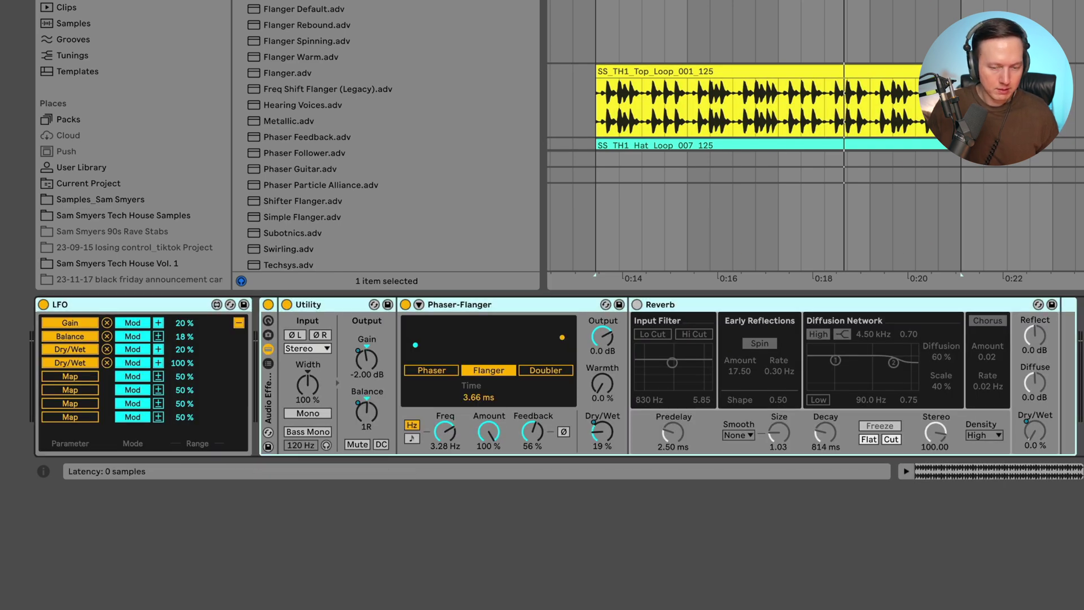
{"action": "left_click", "coordinate": [1080, 72]}
{"action": "left_click", "coordinate": [271, 379]}
{"action": "key", "text": "super+v"}
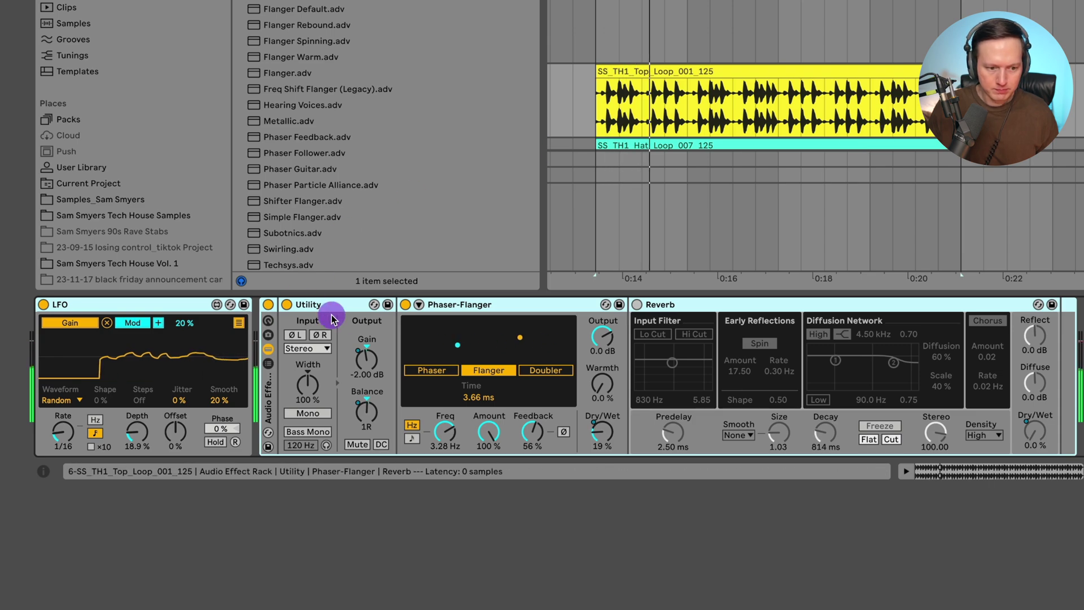
On the top loop track, bypass the Phaser-Flanger, set the LFO's Depth to 43.3 %, and turn the Reverb on.
{"action": "left_click", "coordinate": [405, 304]}
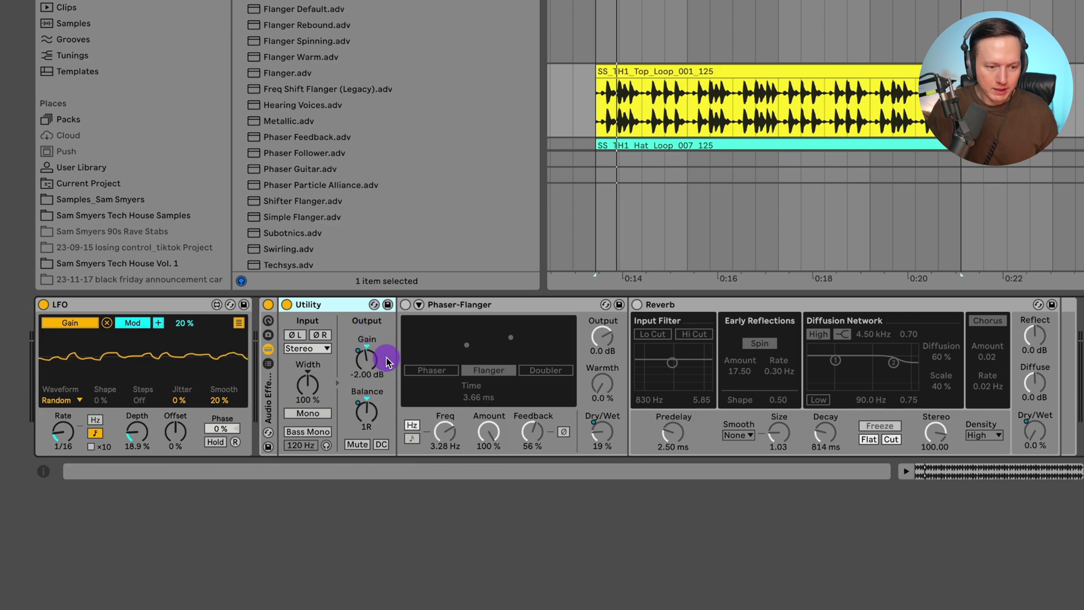
{"action": "left_click", "coordinate": [698, 300]}
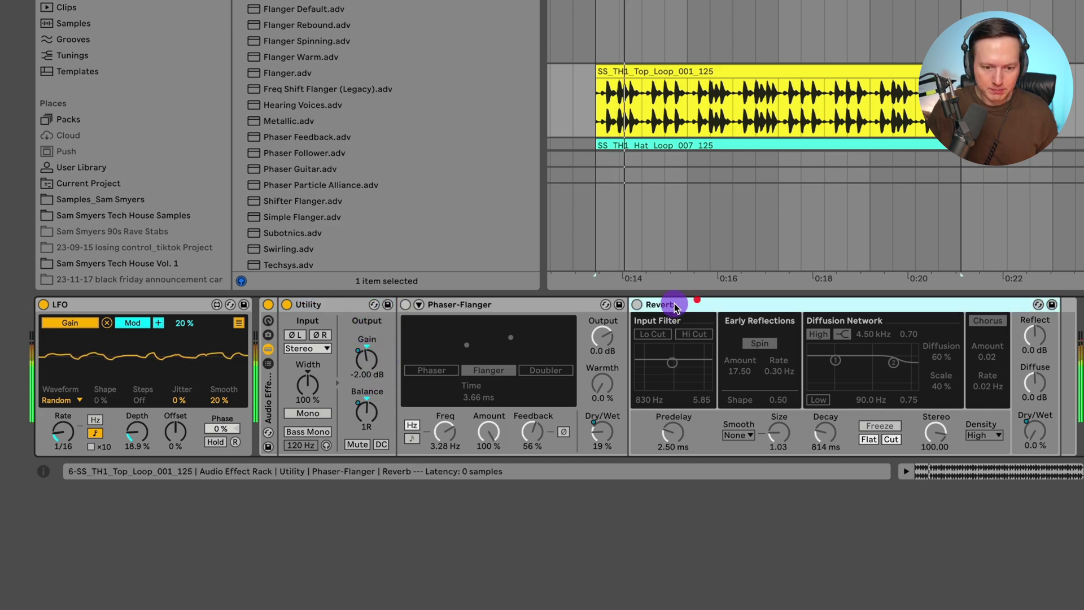
{"action": "left_click_drag", "start_coordinate": [137, 434], "coordinate": [138, 424]}
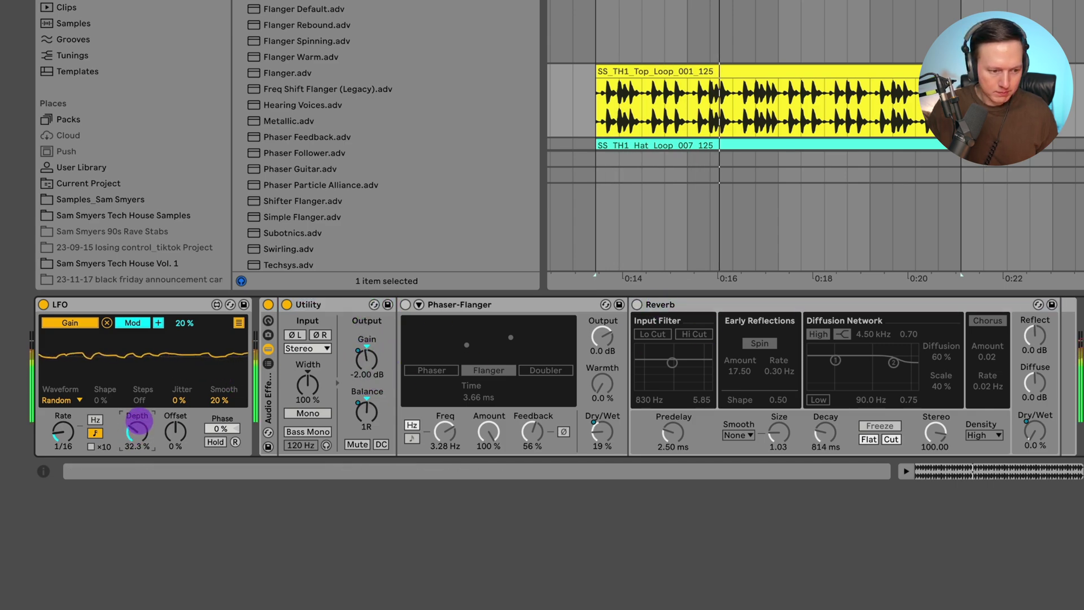
{"action": "left_click", "coordinate": [636, 304]}
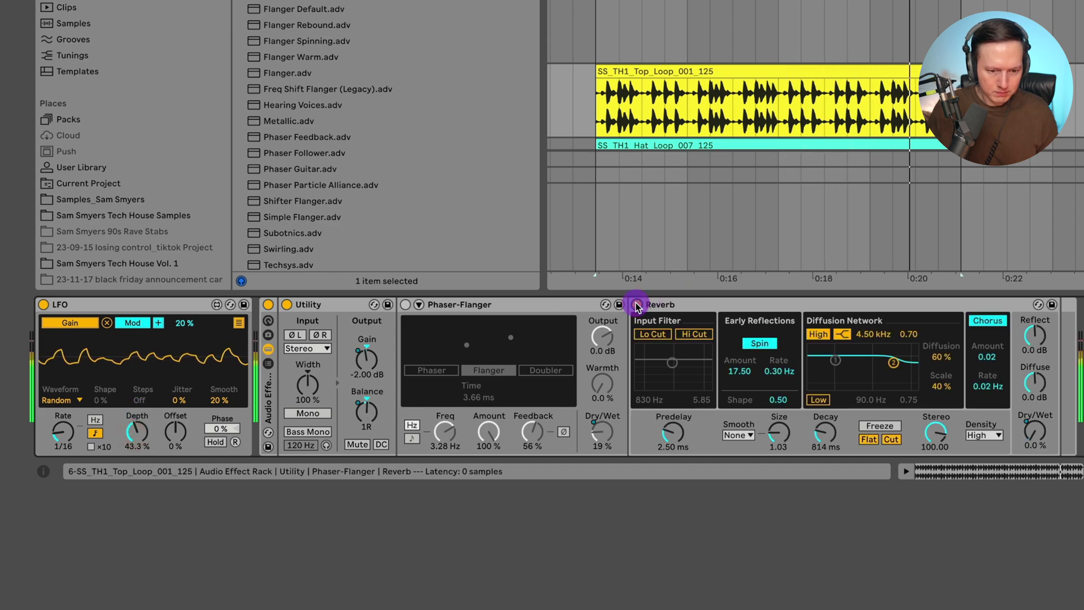
Remove the Balance mapping from the top loop's LFO, and set the LFO's Rate to 1/8 and Depth to 40.2 %.
{"action": "left_click", "coordinate": [239, 322]}
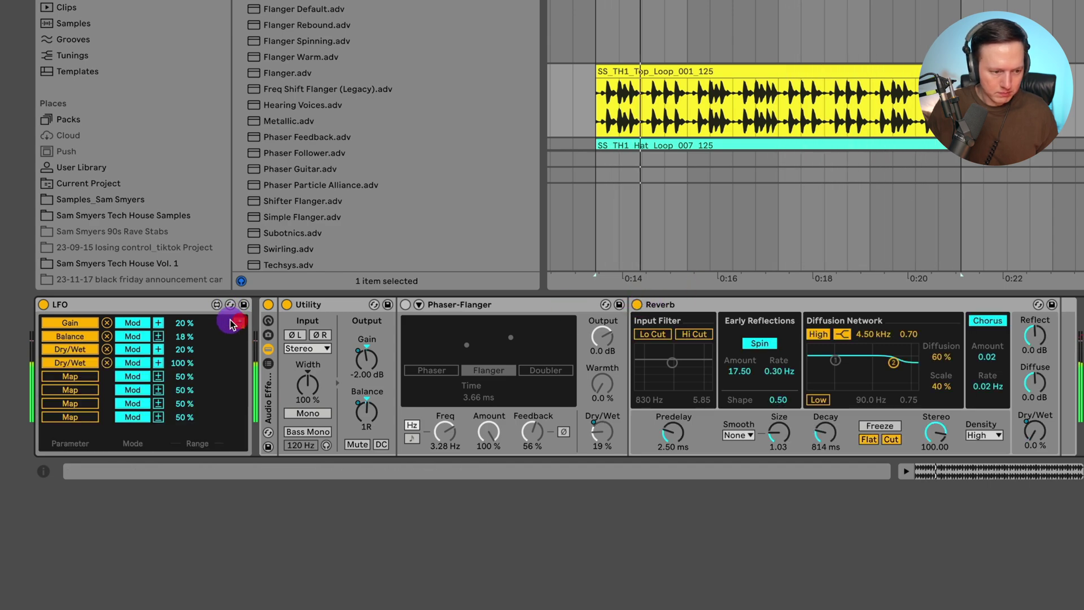
{"action": "left_click", "coordinate": [237, 323]}
{"action": "left_click", "coordinate": [237, 323]}
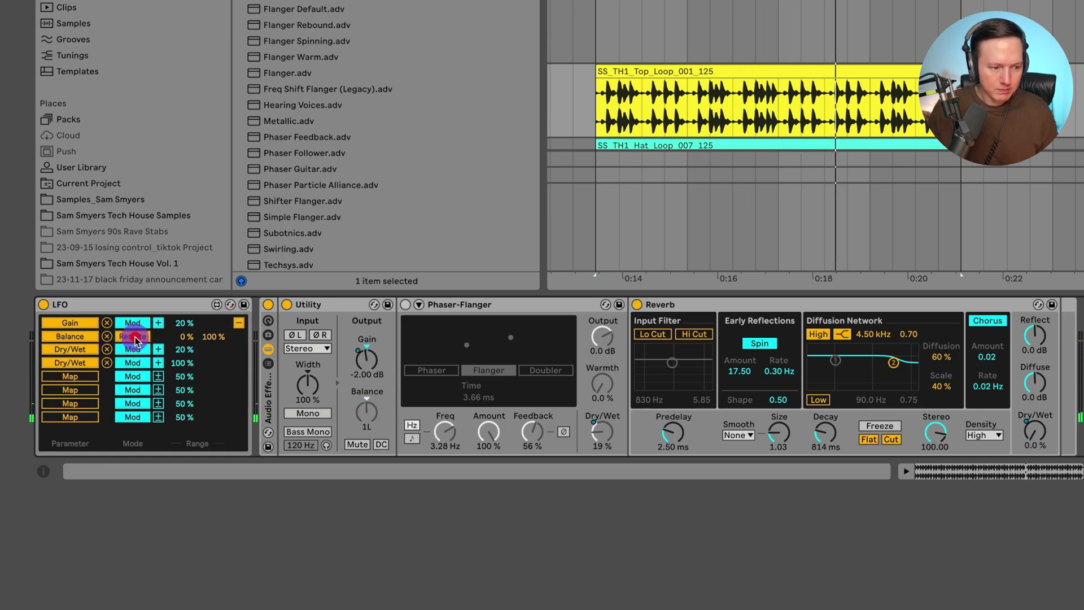
{"action": "left_click", "coordinate": [239, 323]}
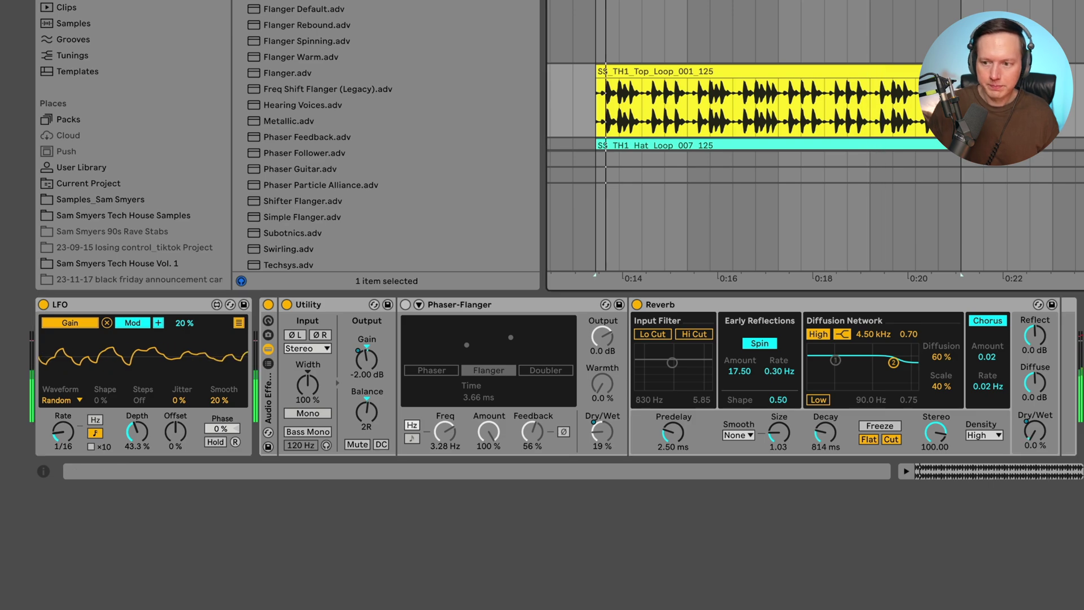
{"action": "left_click", "coordinate": [176, 425]}
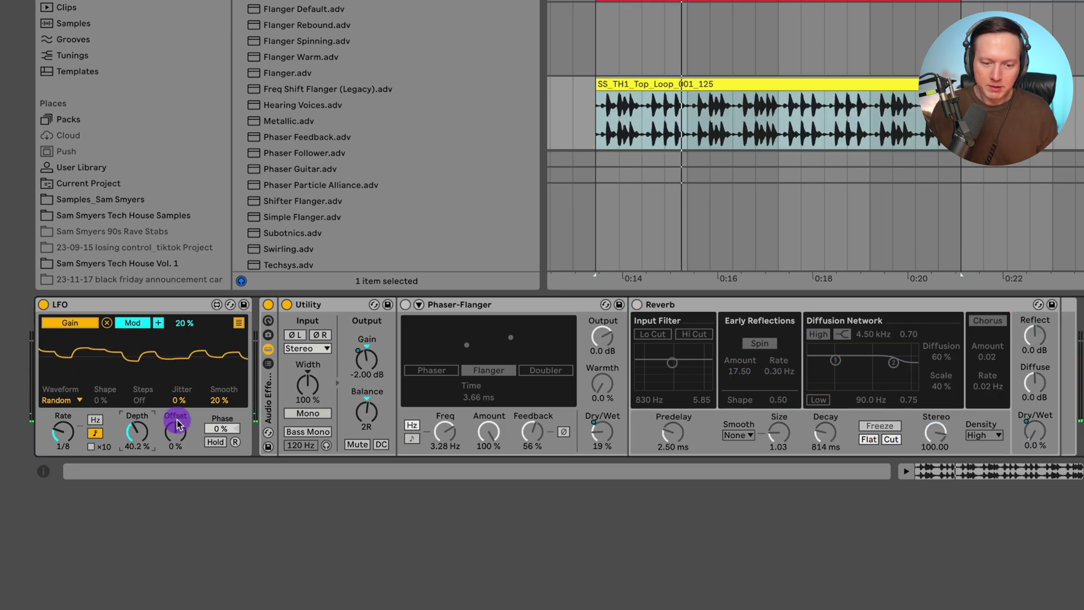
{"action": "left_click", "coordinate": [338, 307]}
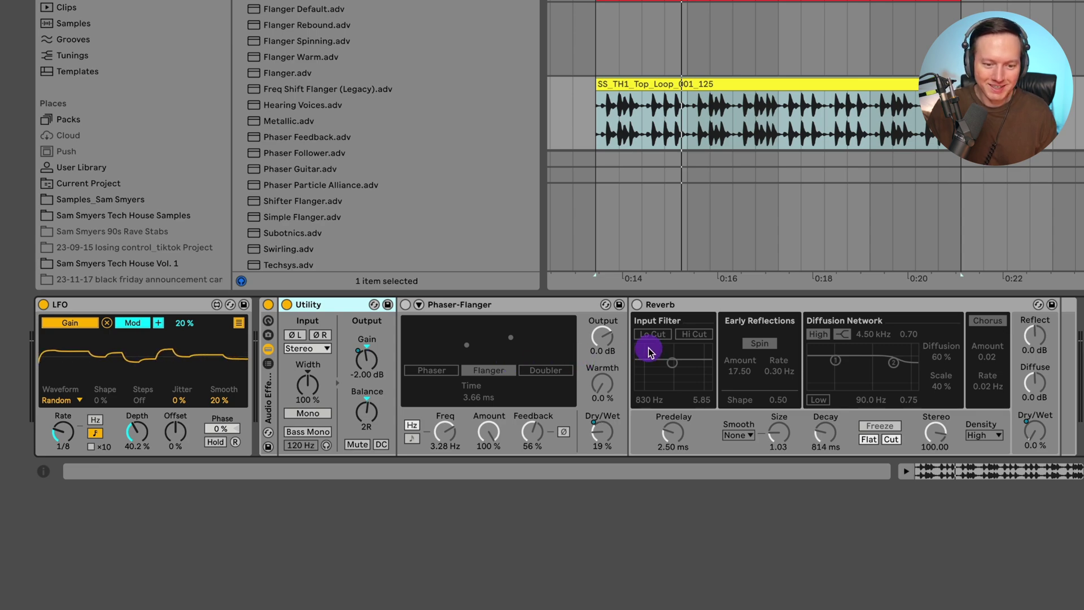
{"action": "left_click", "coordinate": [93, 305]}
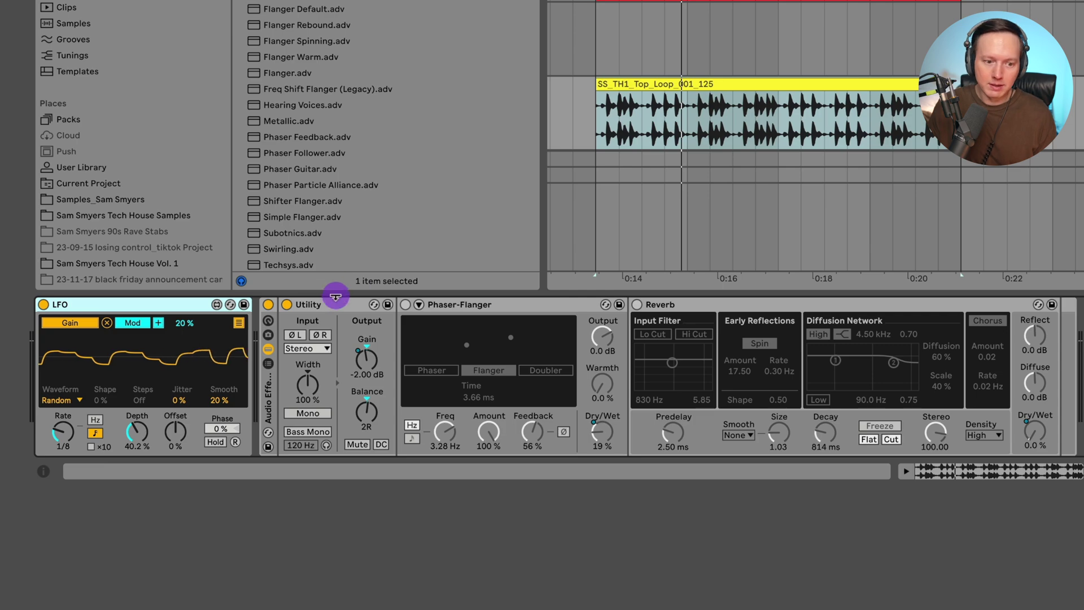
{"action": "scroll", "coordinate": [841, 61], "scroll_direction": "down", "scroll_amount": 3}
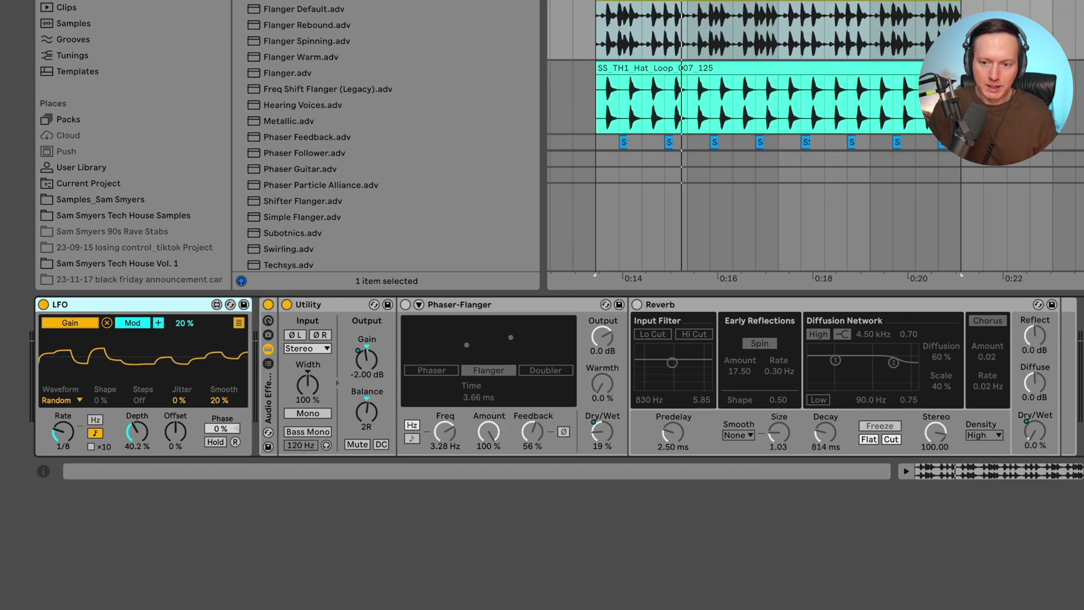
{"action": "scroll", "coordinate": [779, 113], "scroll_direction": "down", "scroll_amount": 2}
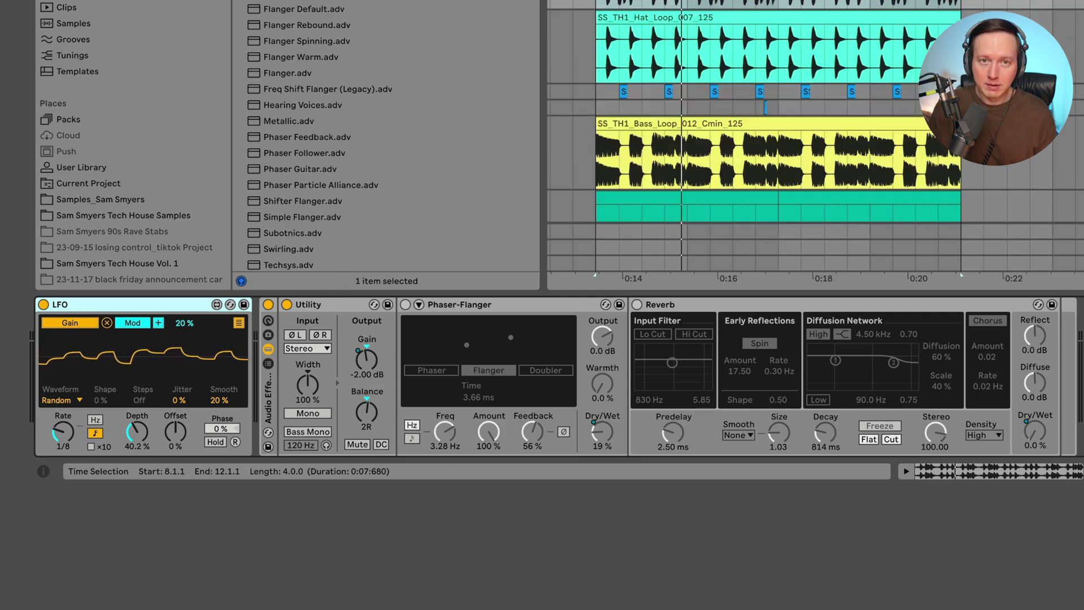